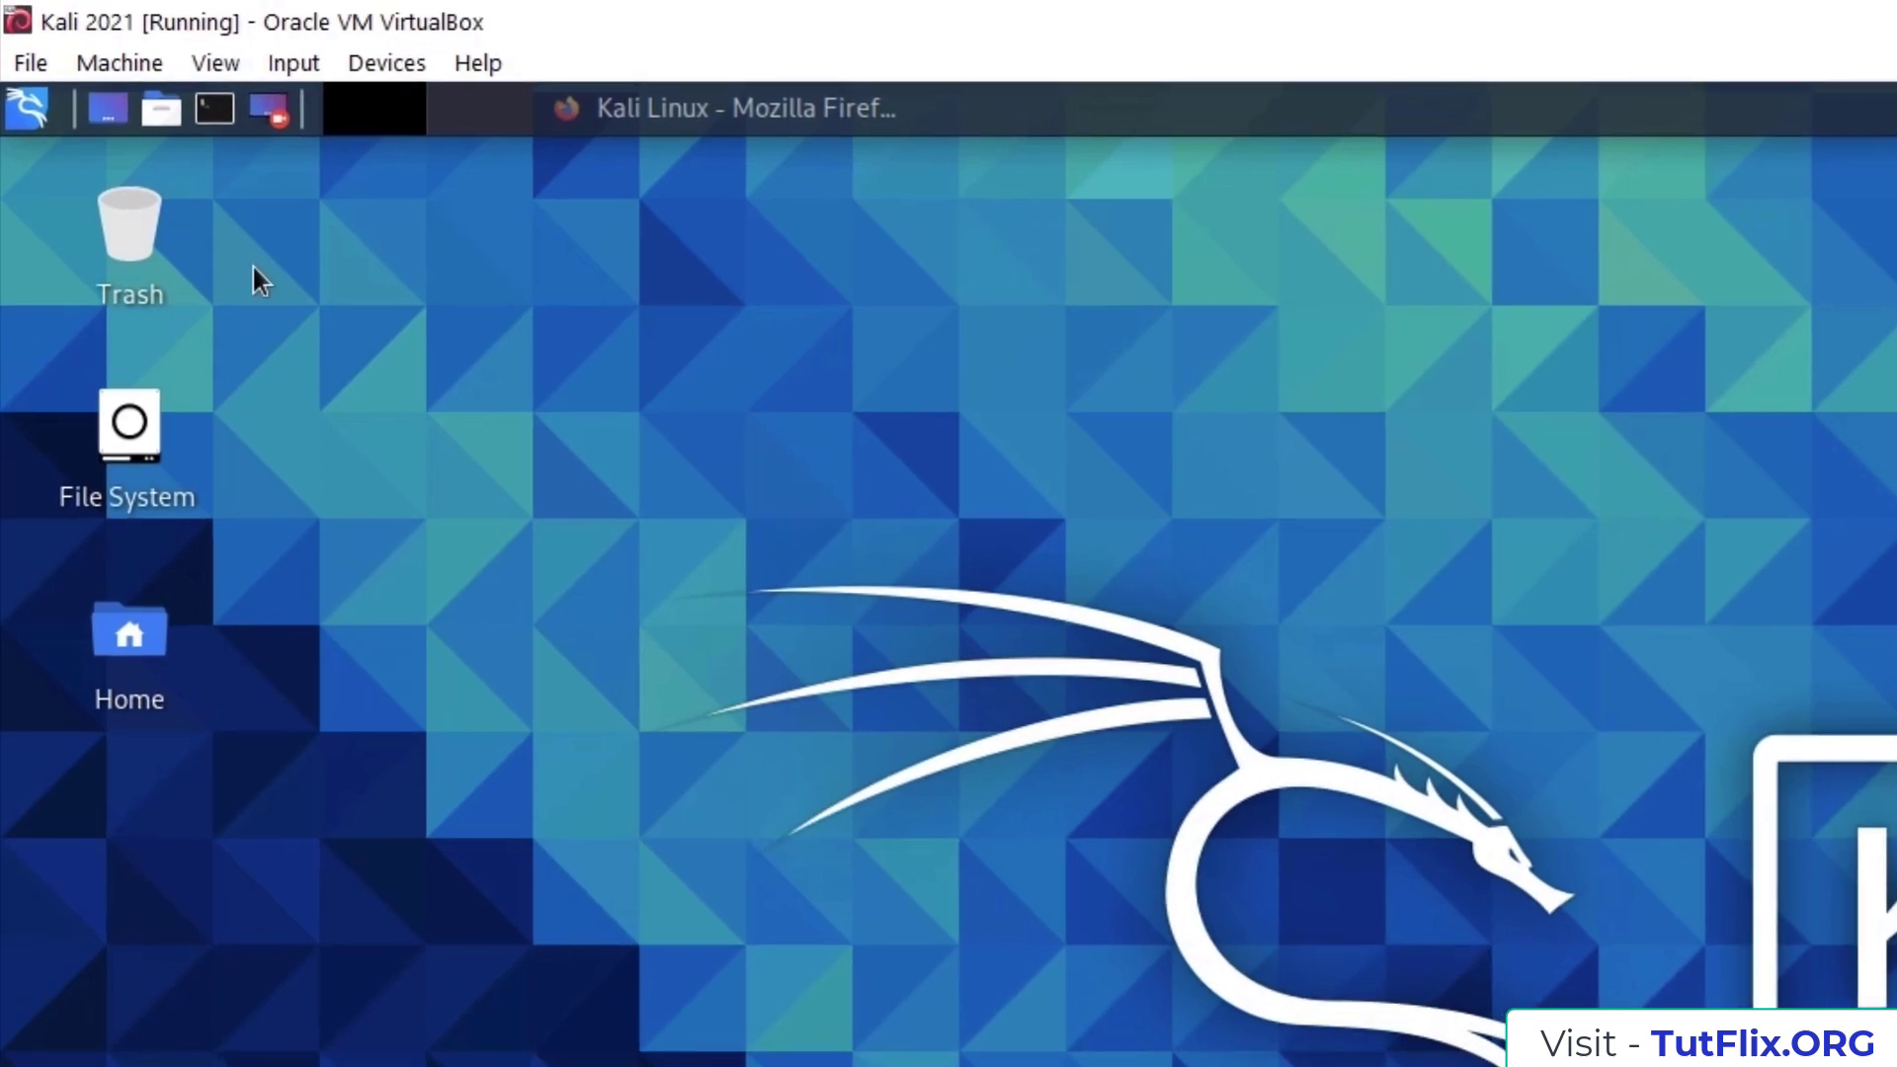
Open a terminal and launch Burp Suite with the command burpsuite.
click(216, 109)
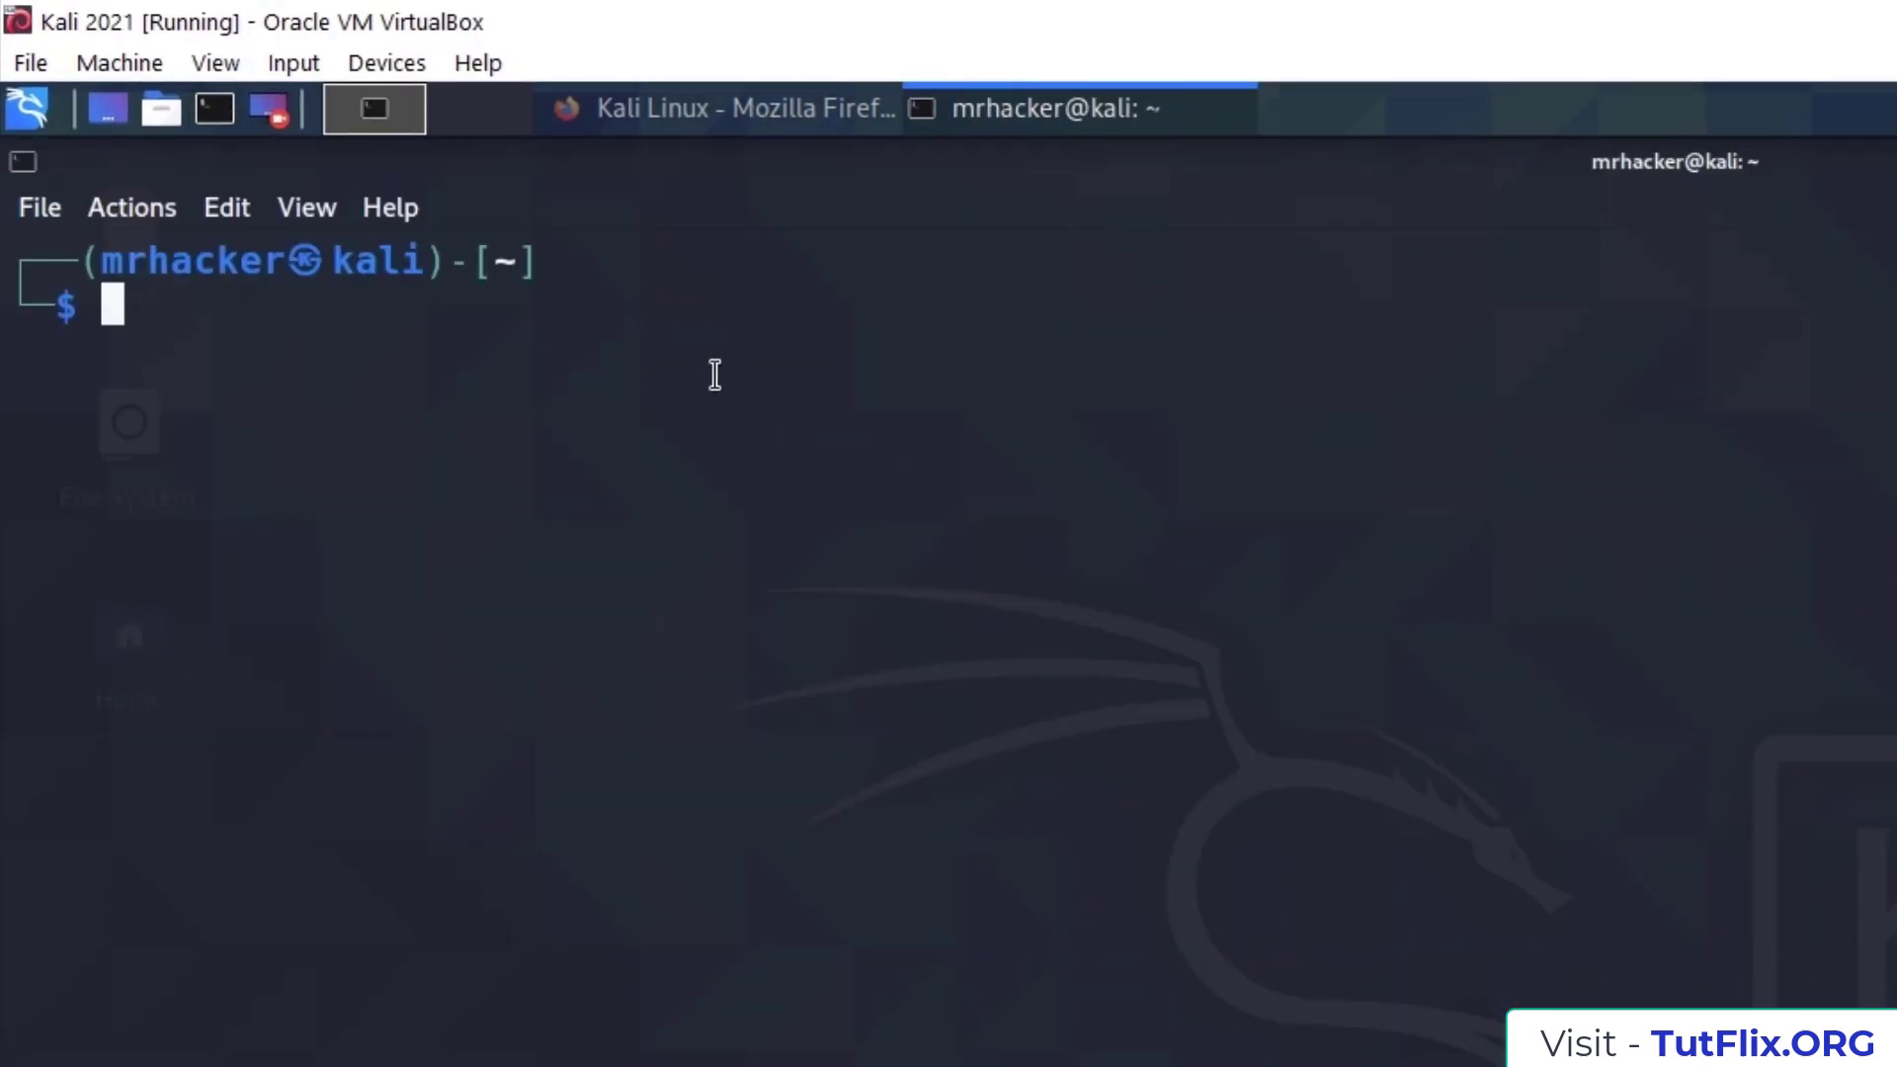
text(burpsuite)
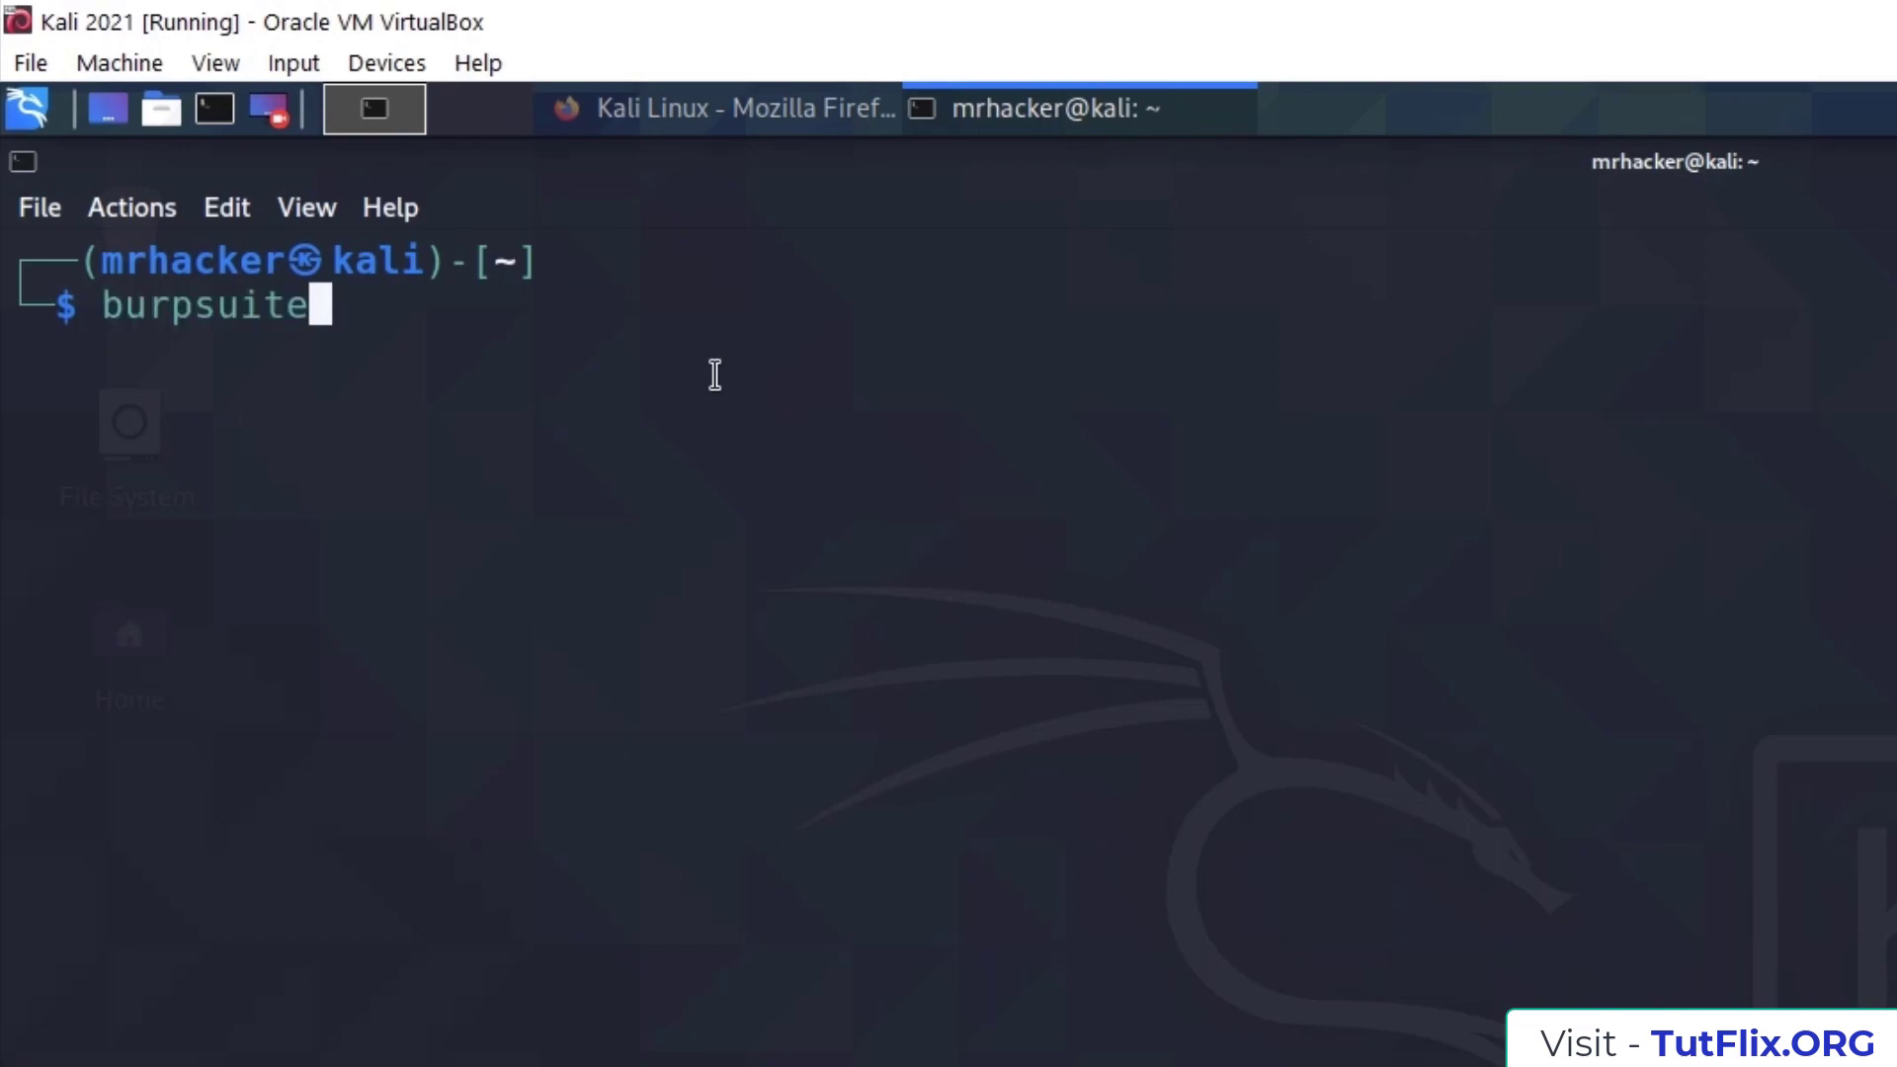
key(Return)
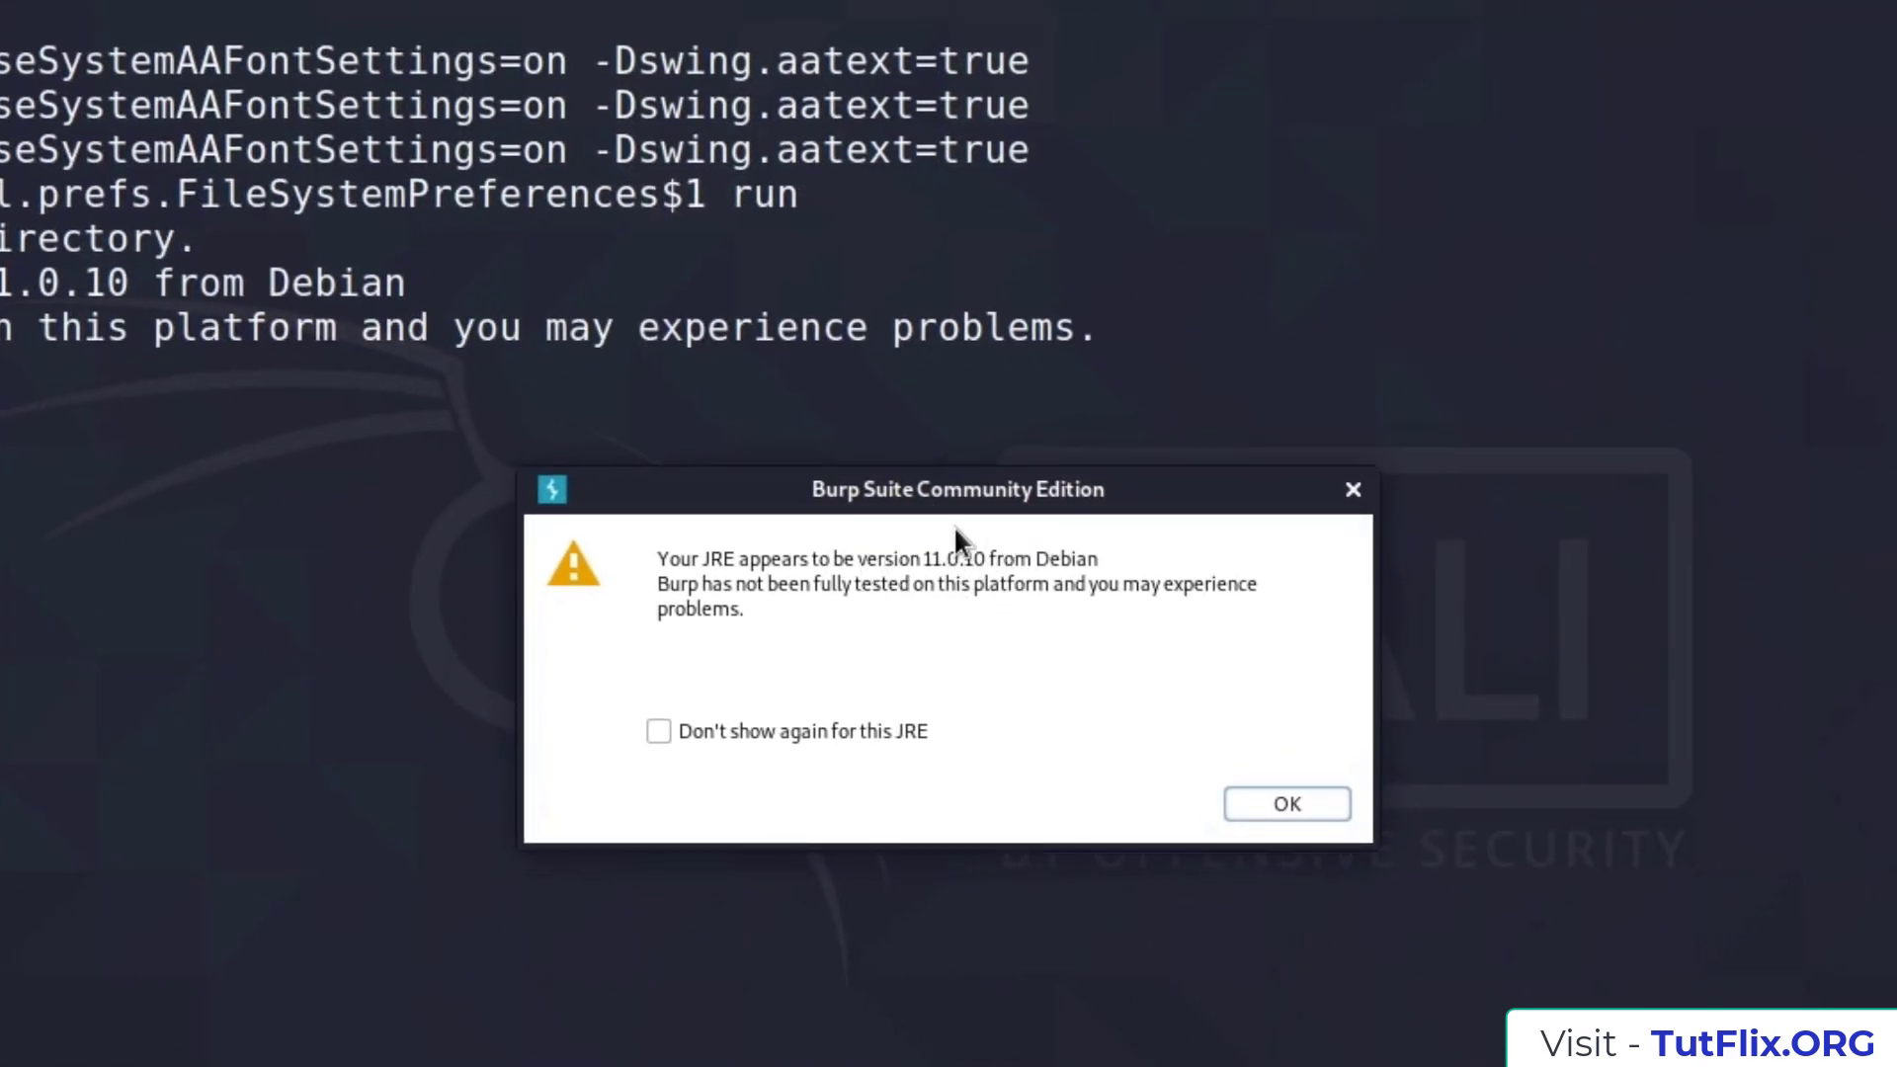
Dismiss the Java version warning and accept the Burp Suite terms with anonymous performance feedback turned off.
click(1269, 813)
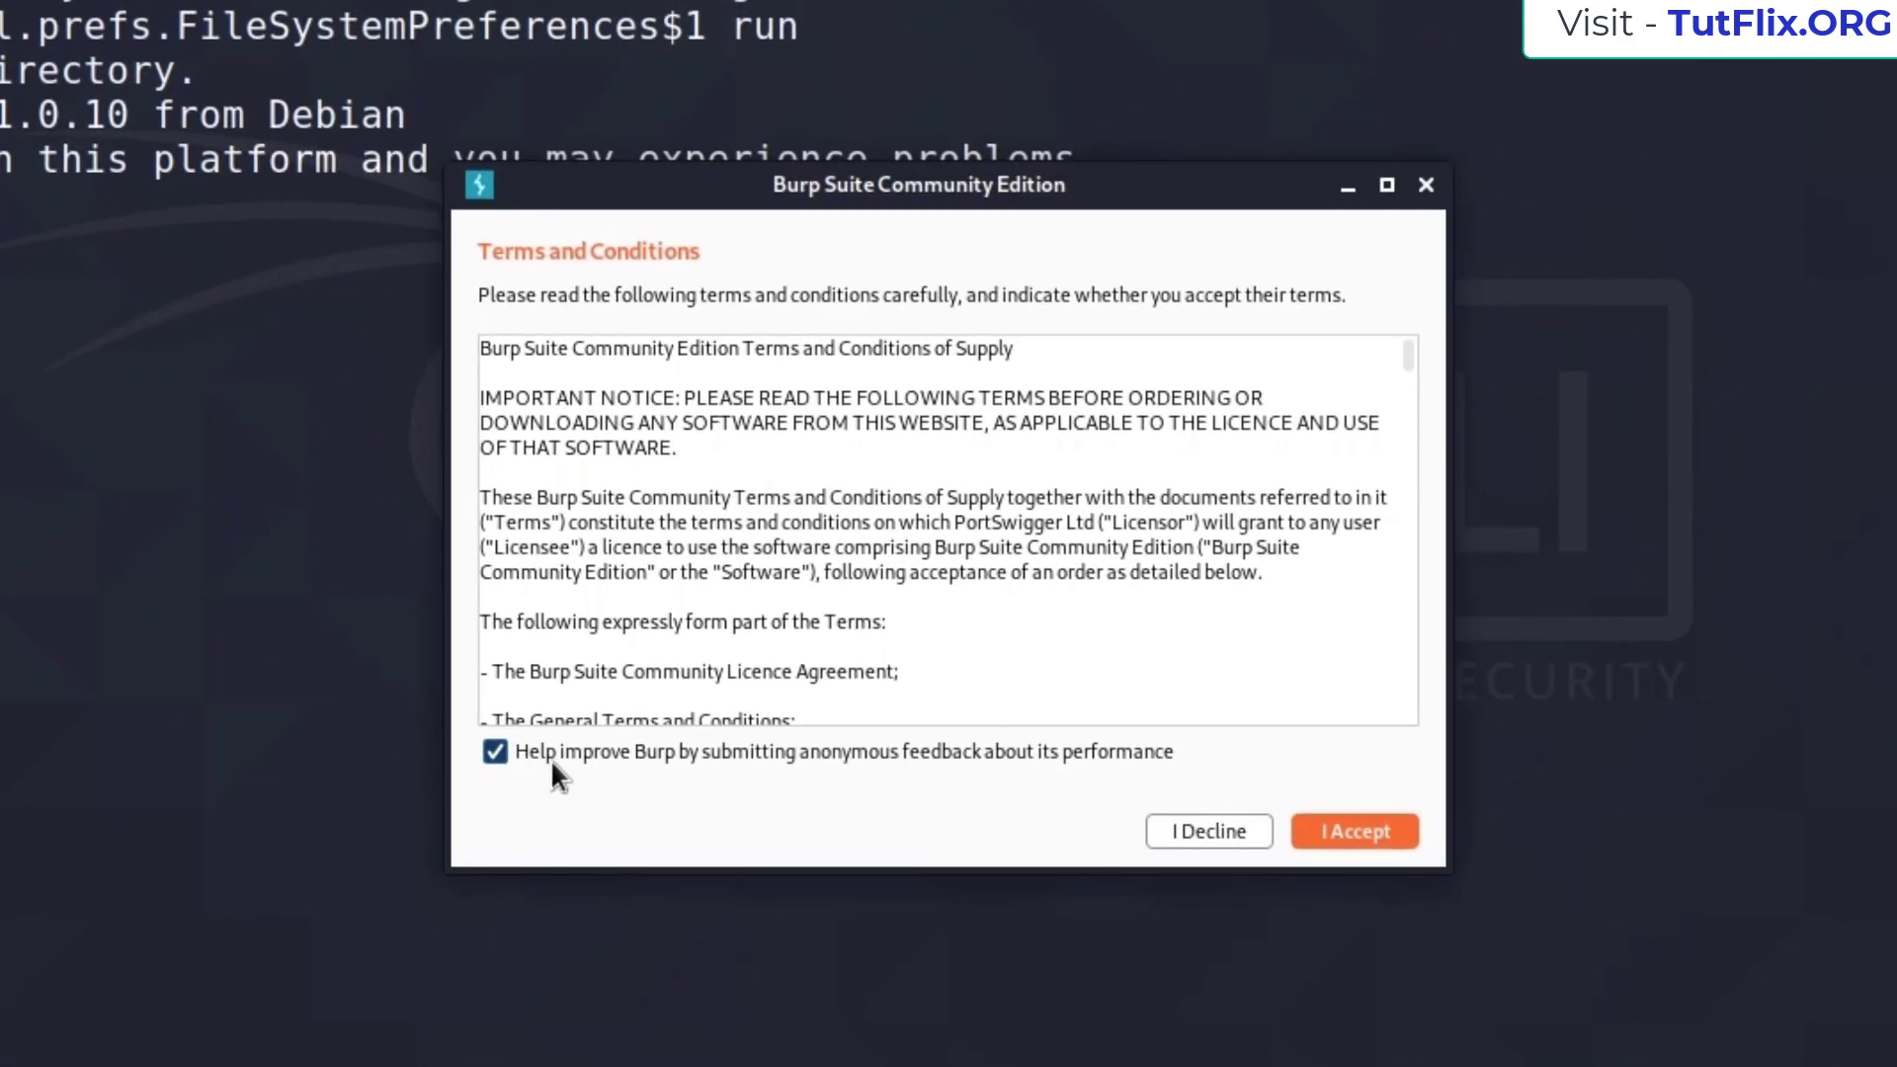
click(494, 754)
click(1355, 833)
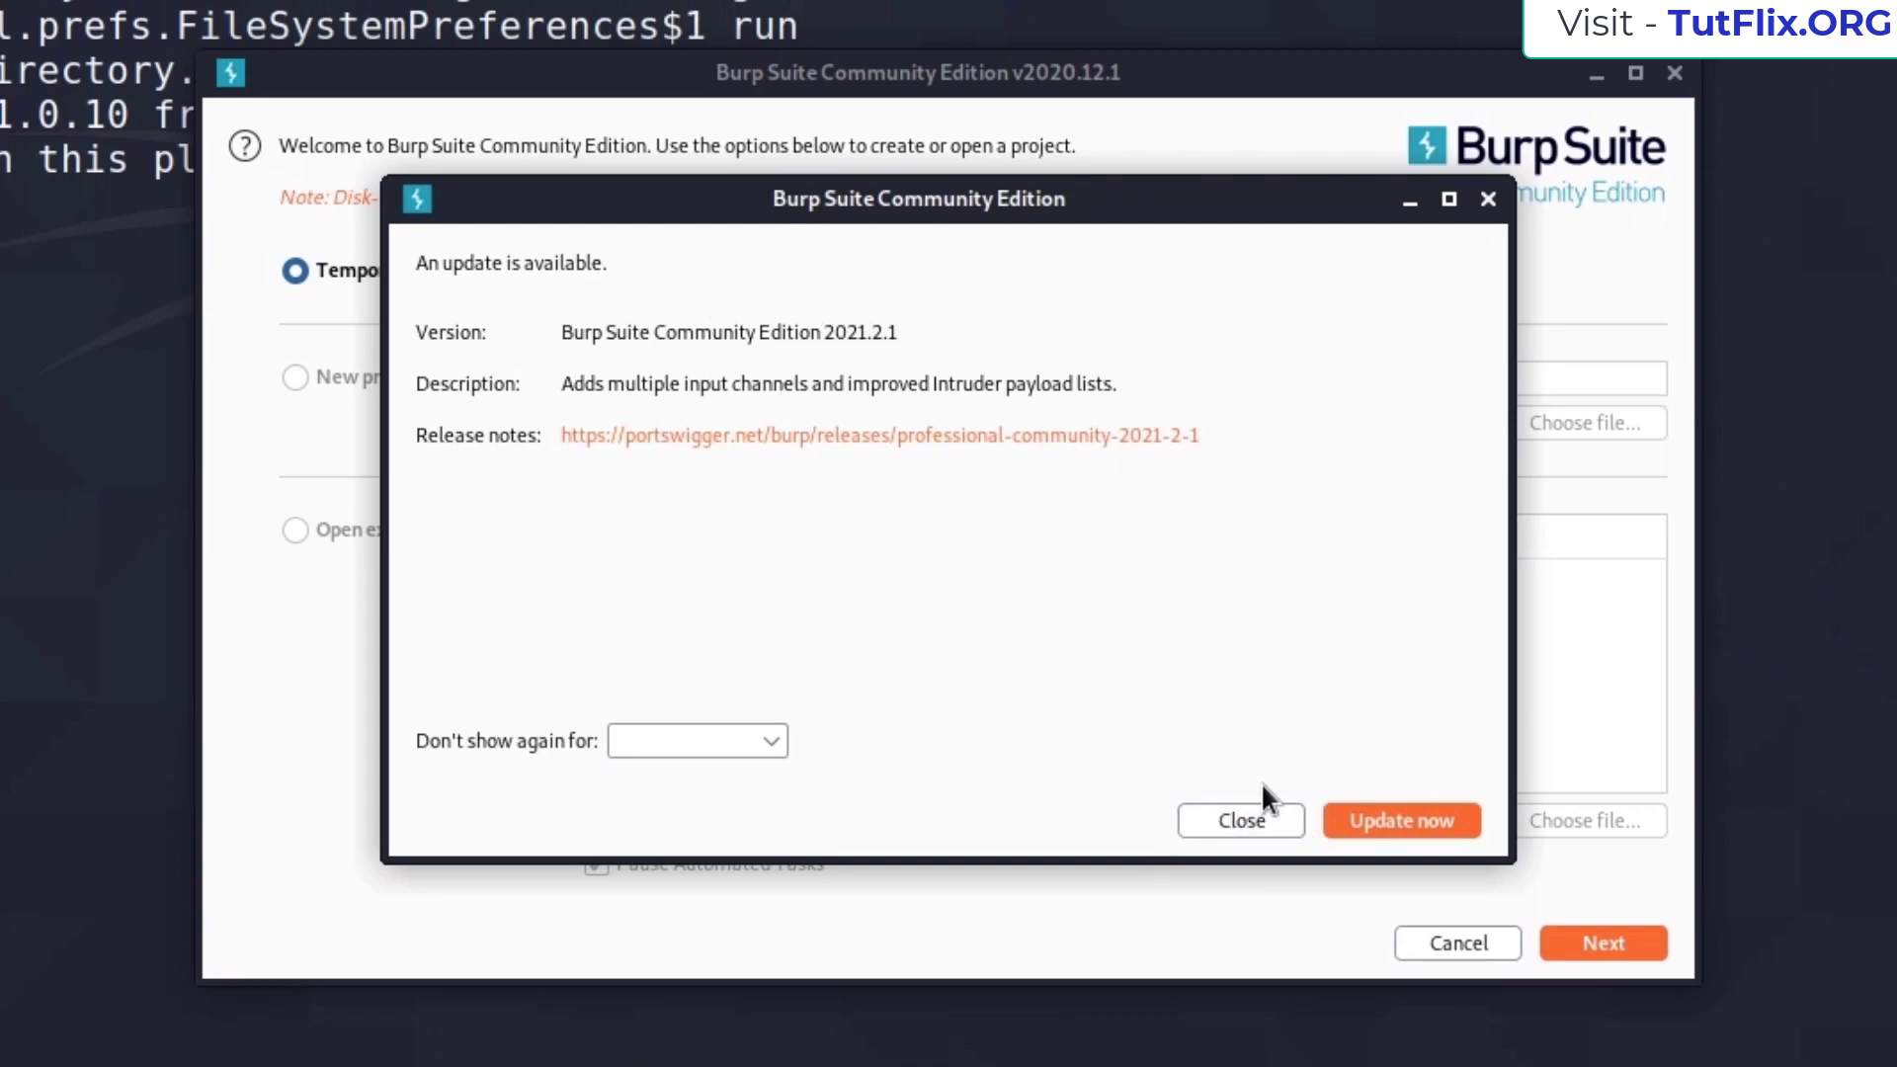
Skip the available update and start a temporary project with the Burp defaults.
click(1231, 823)
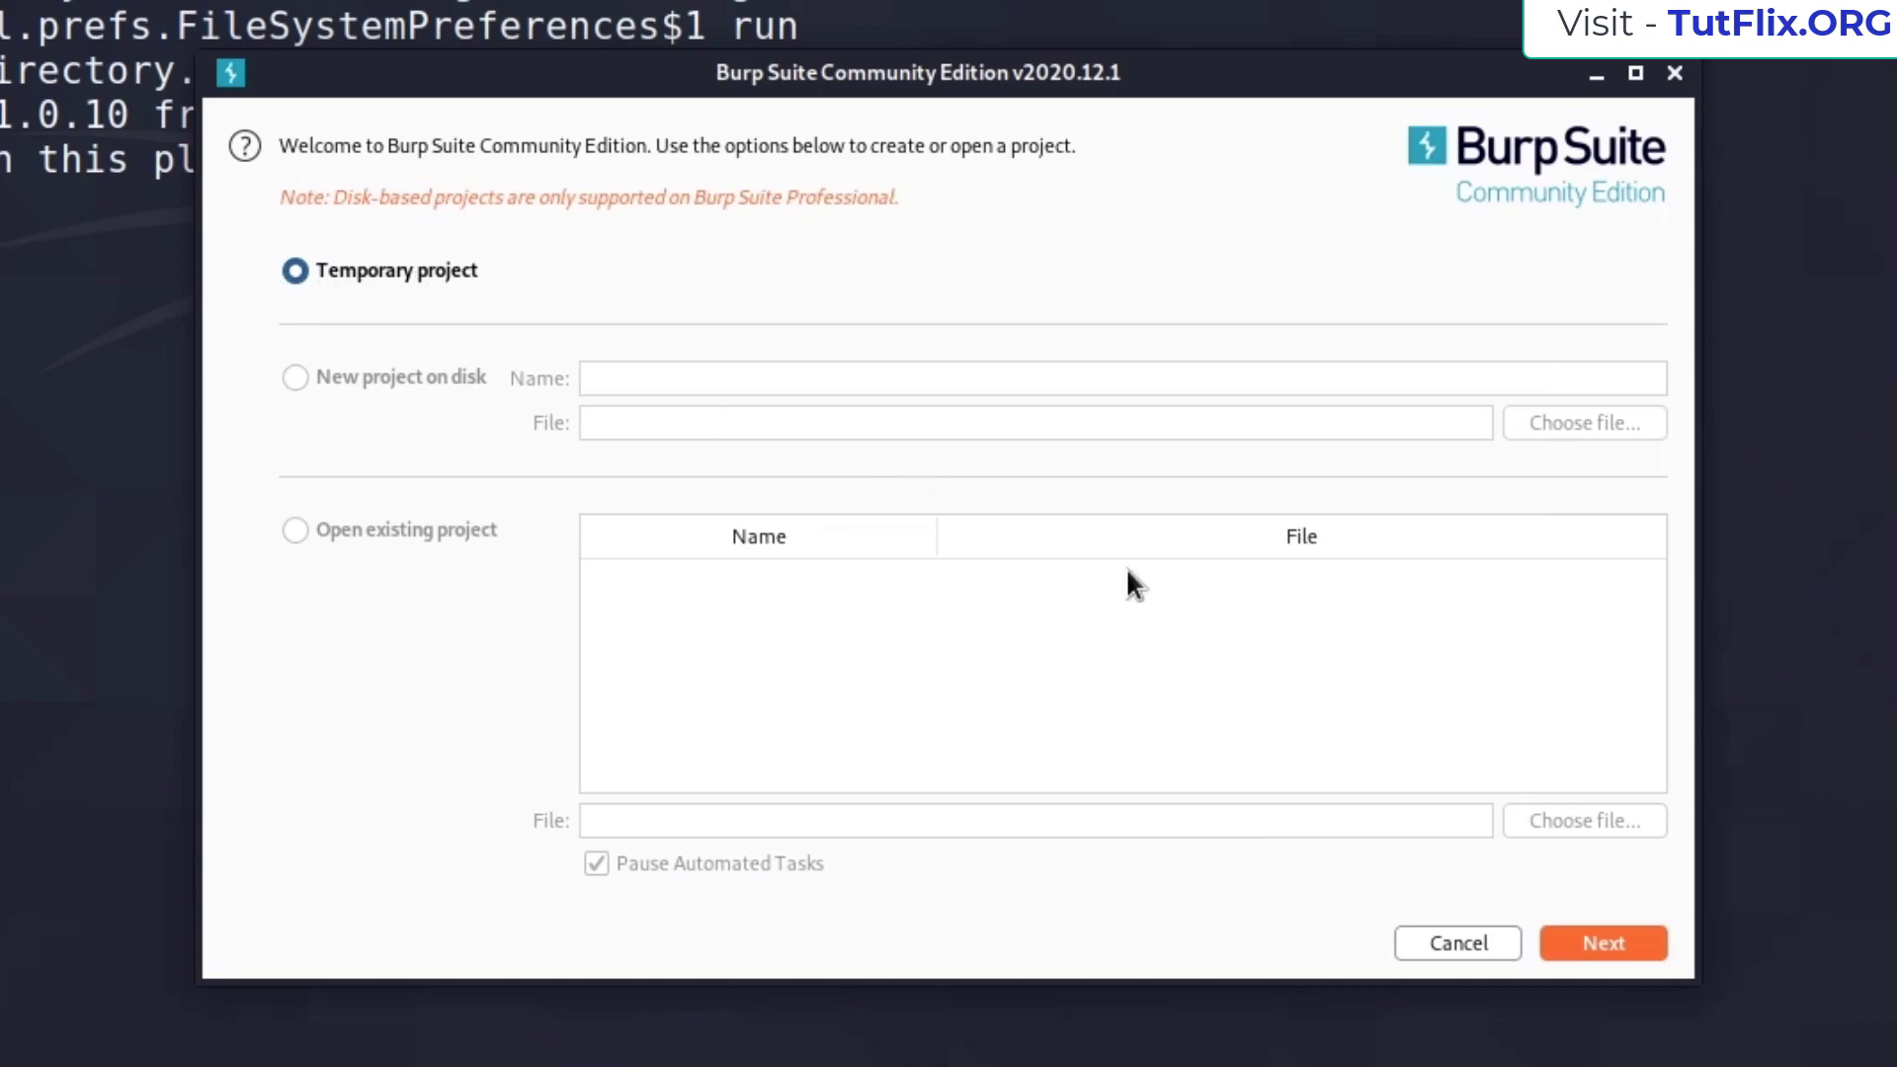
click(1605, 949)
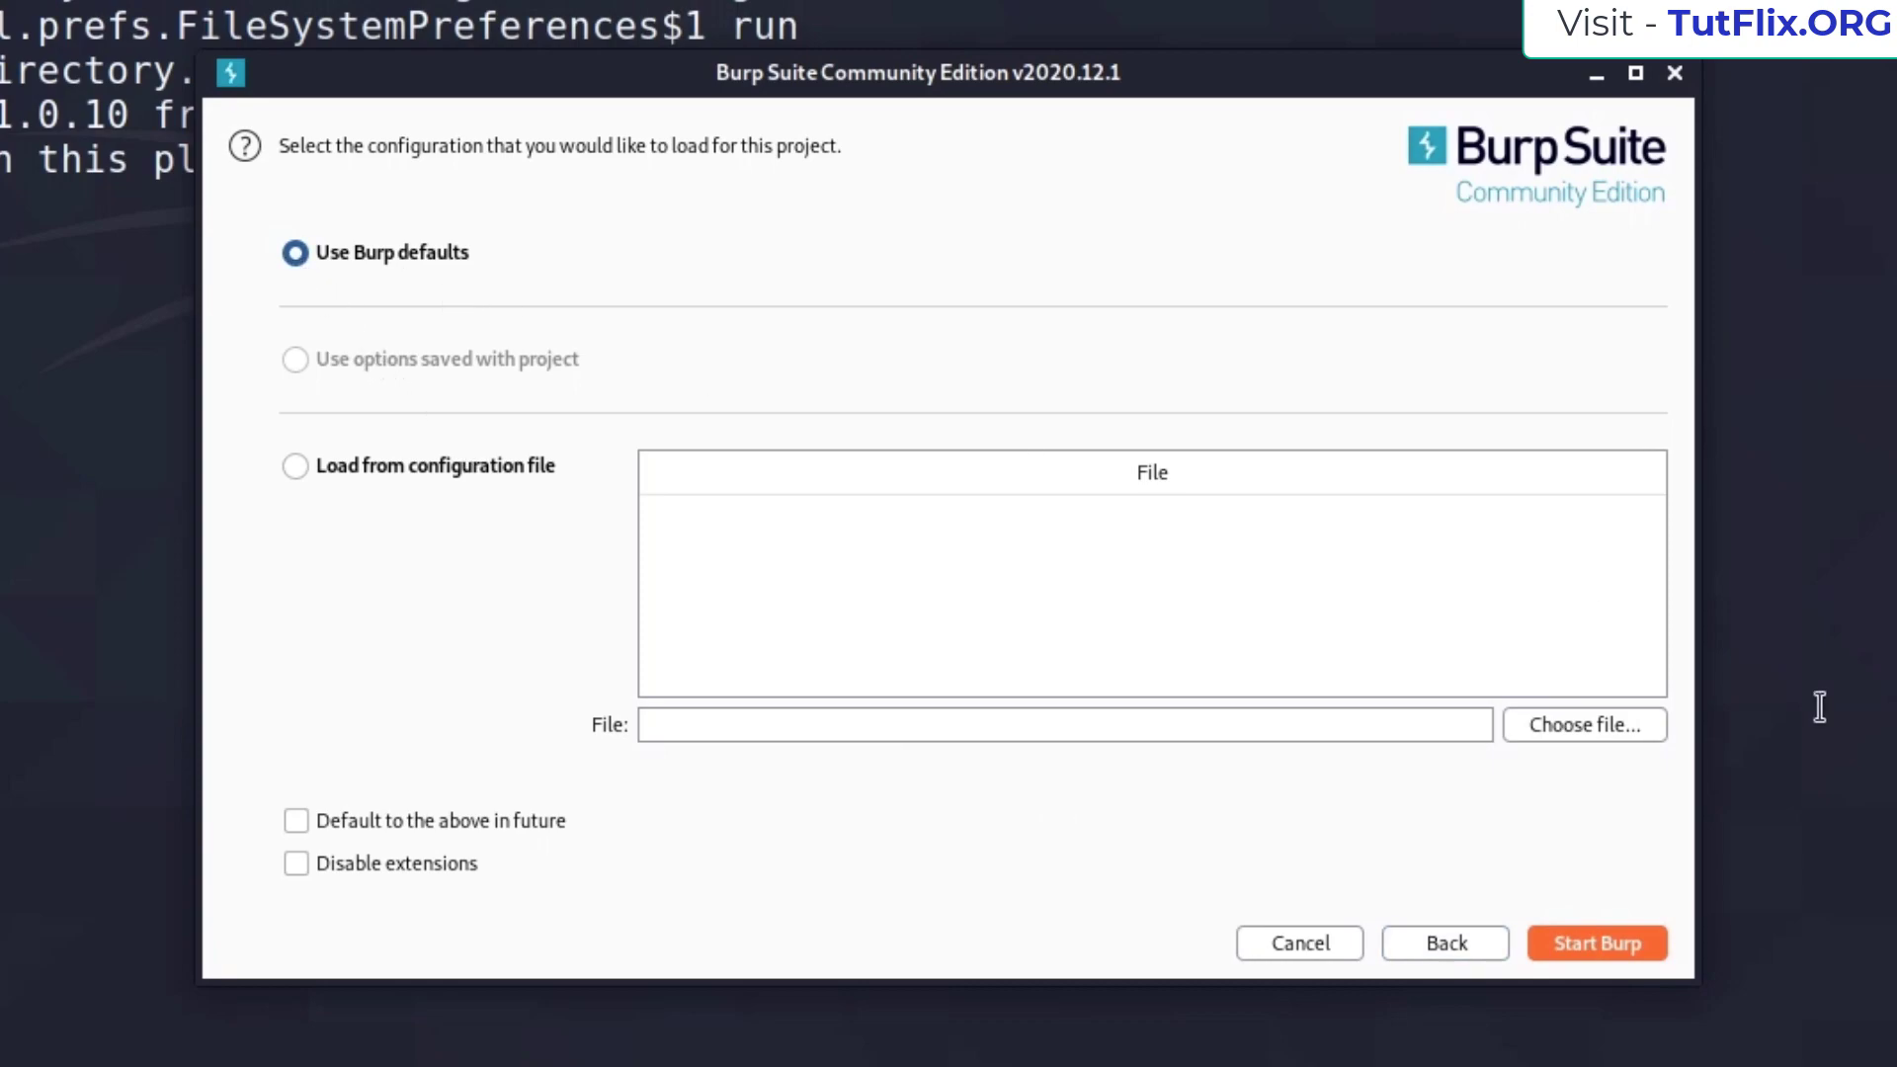
click(1590, 940)
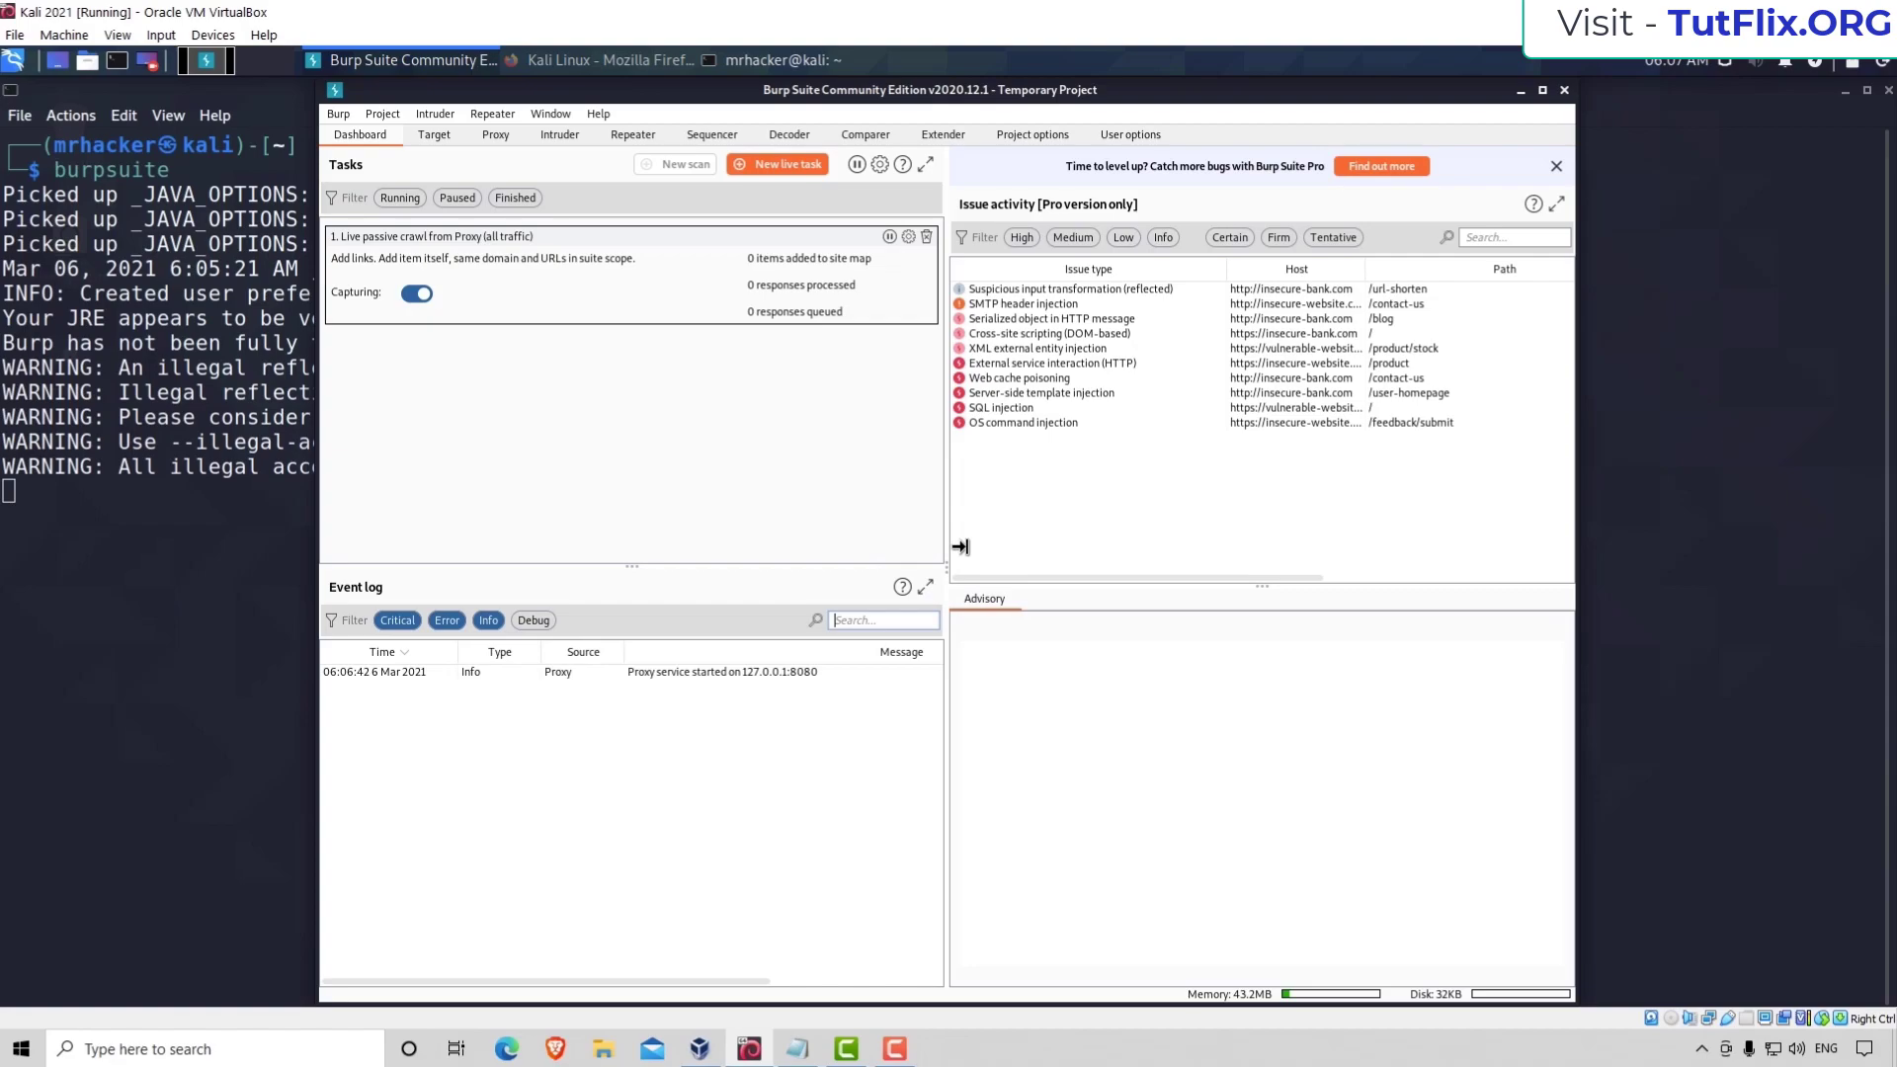
Maximize the Burp Suite window and turn off request interception in the Proxy tool.
click(1542, 90)
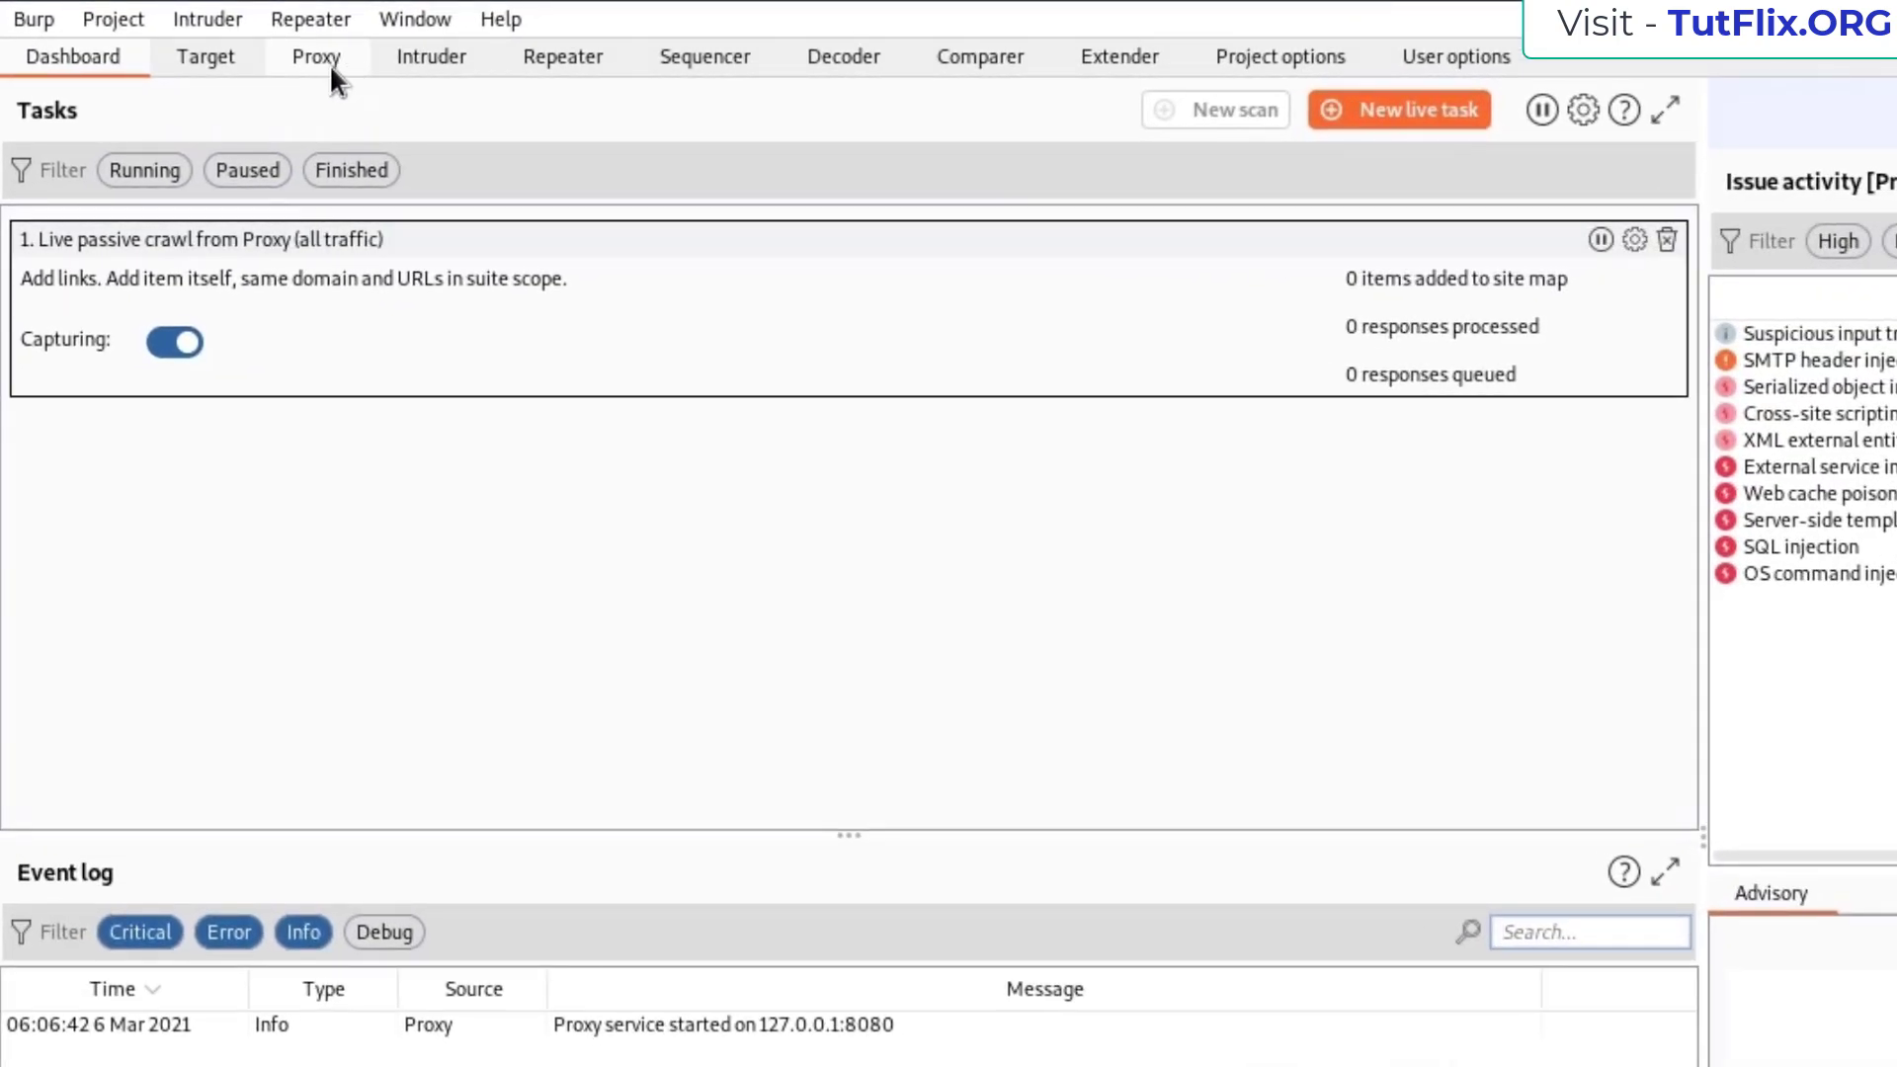
click(330, 65)
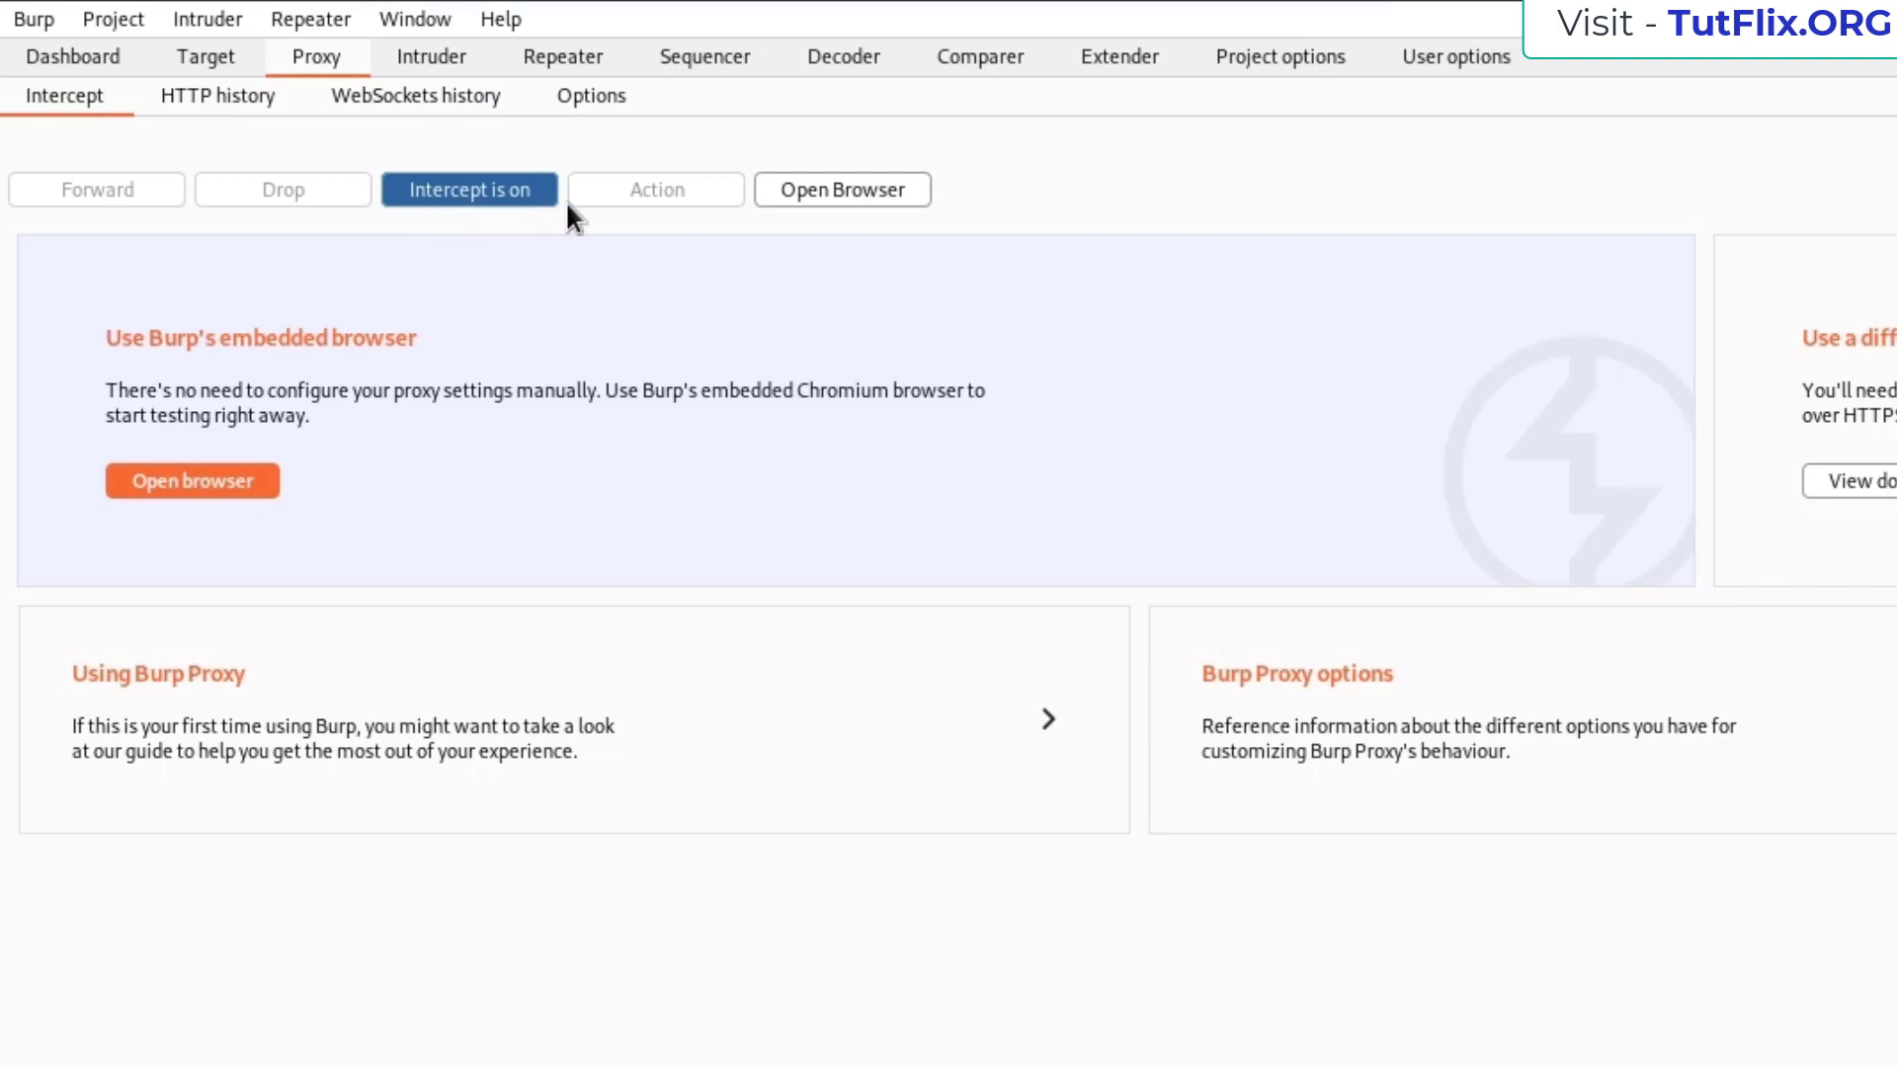
click(456, 203)
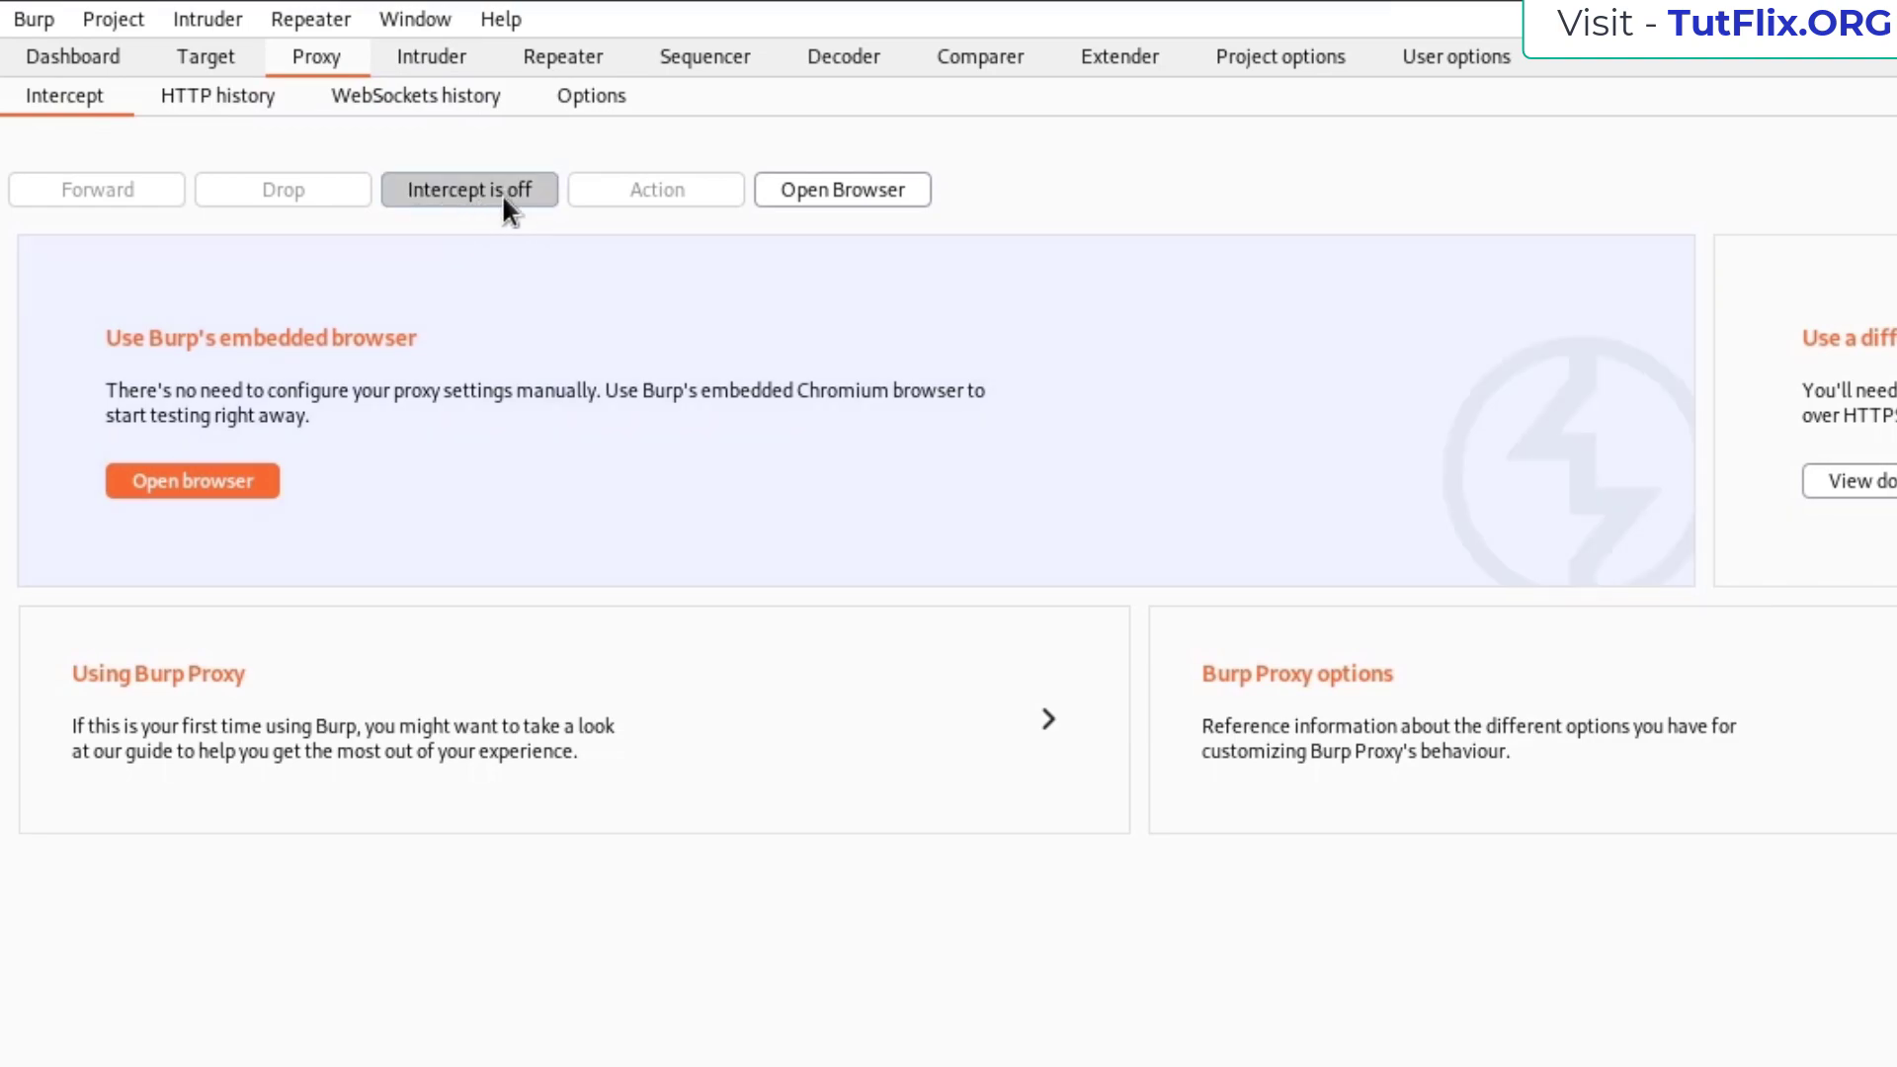
Examine the Proxy listener options, including the binding settings offered for a new listener, without adding one.
click(590, 98)
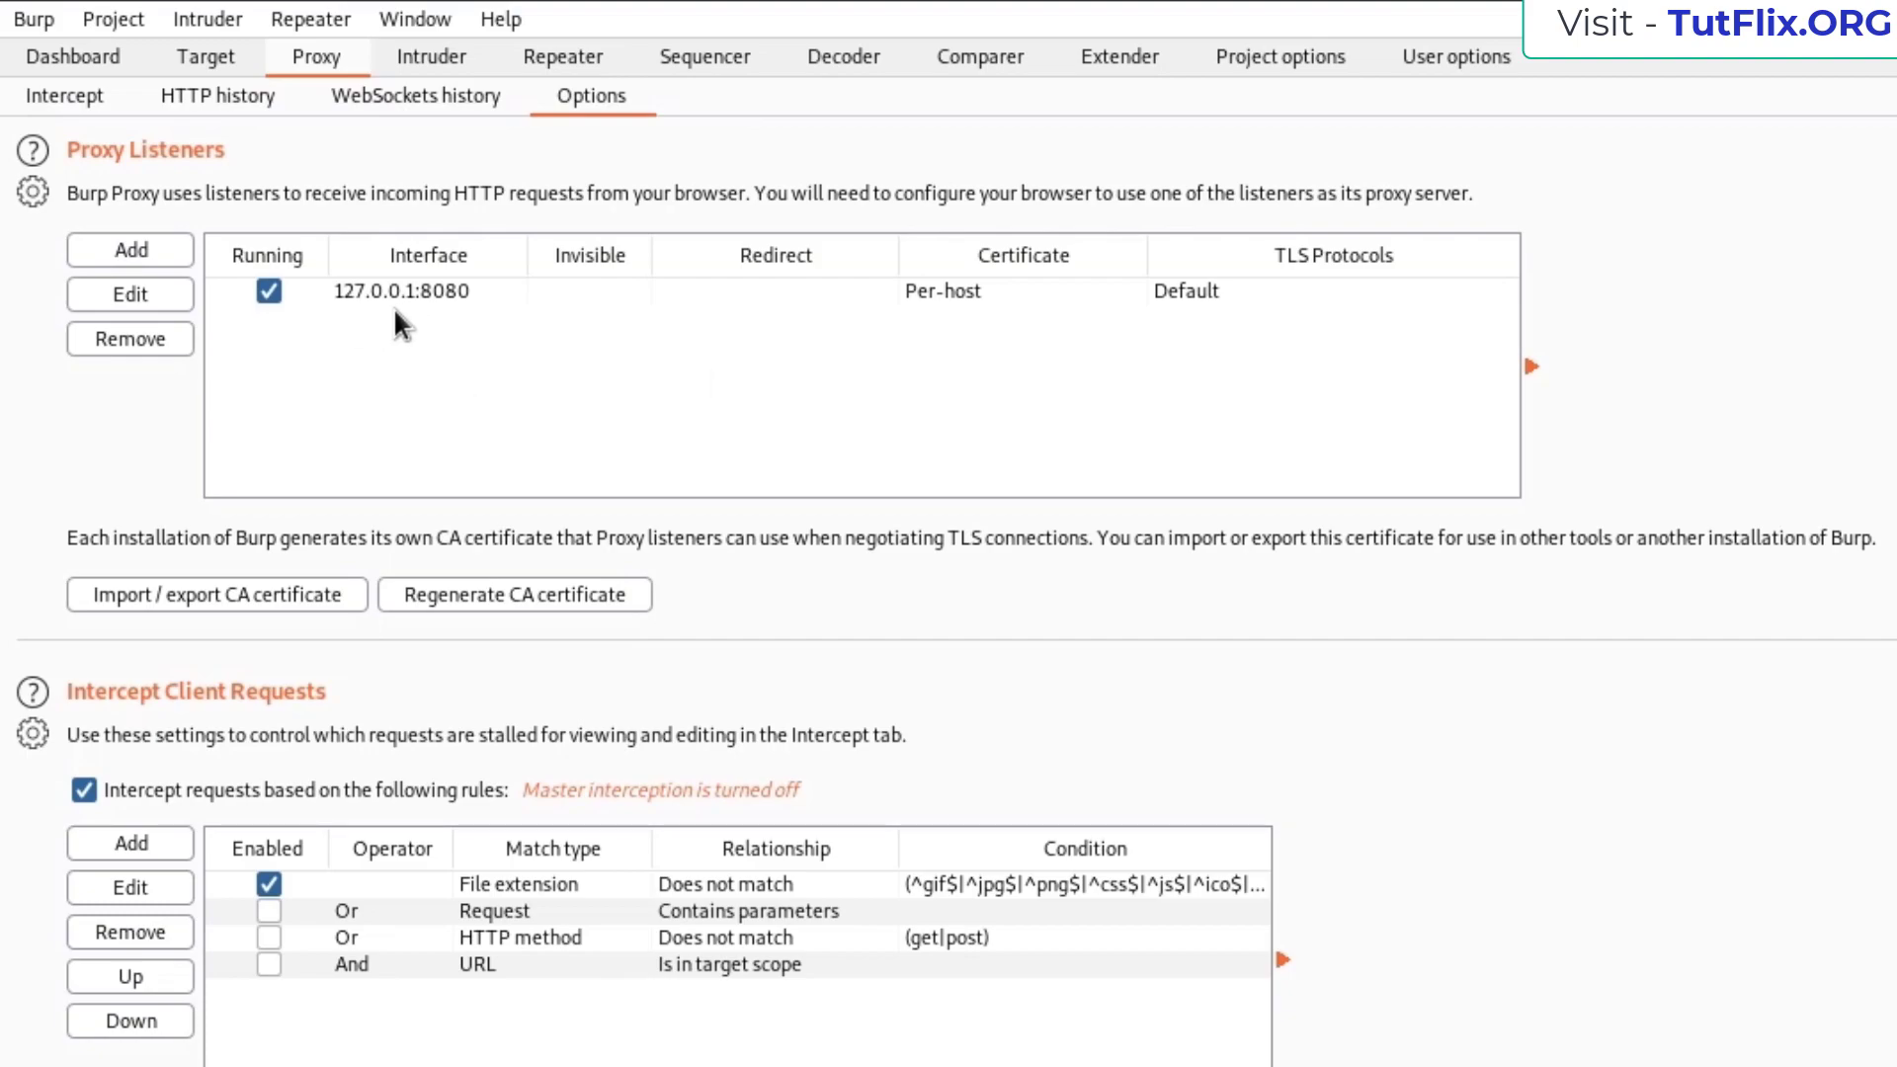
click(451, 315)
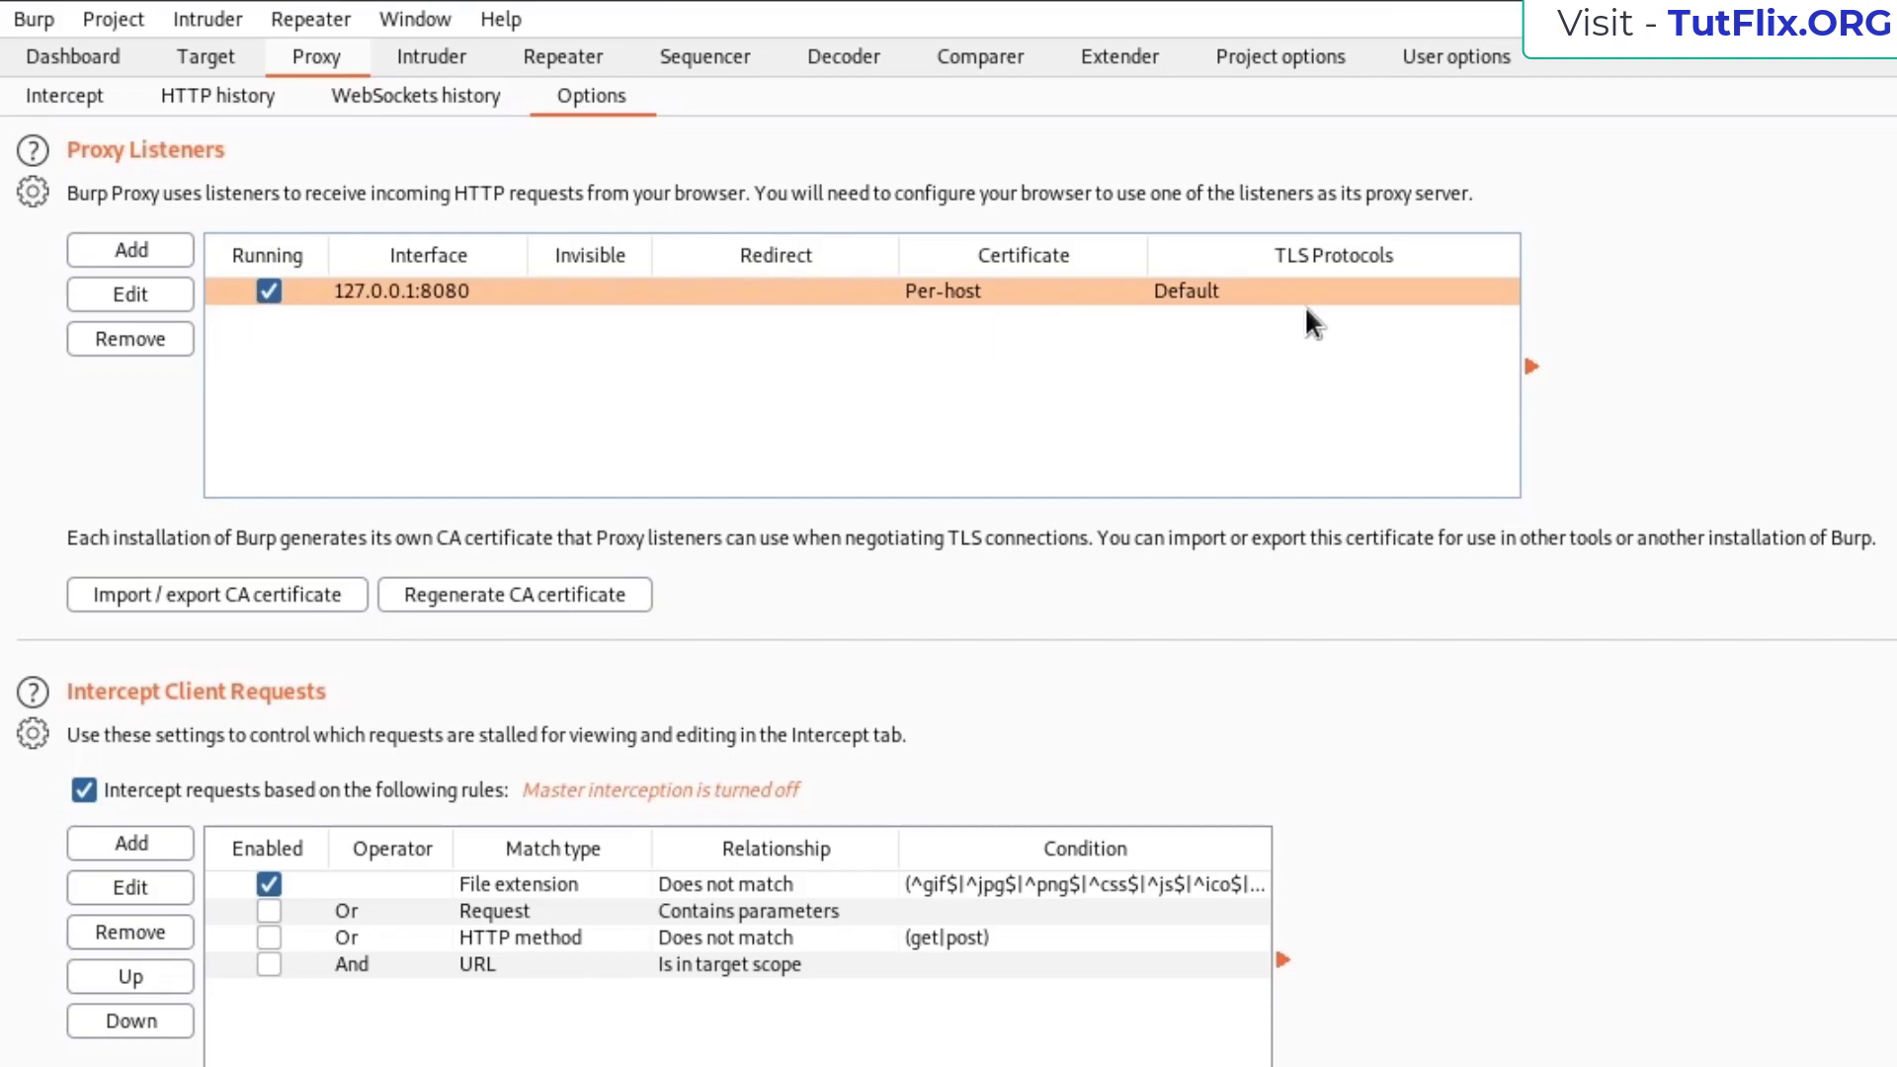
click(130, 249)
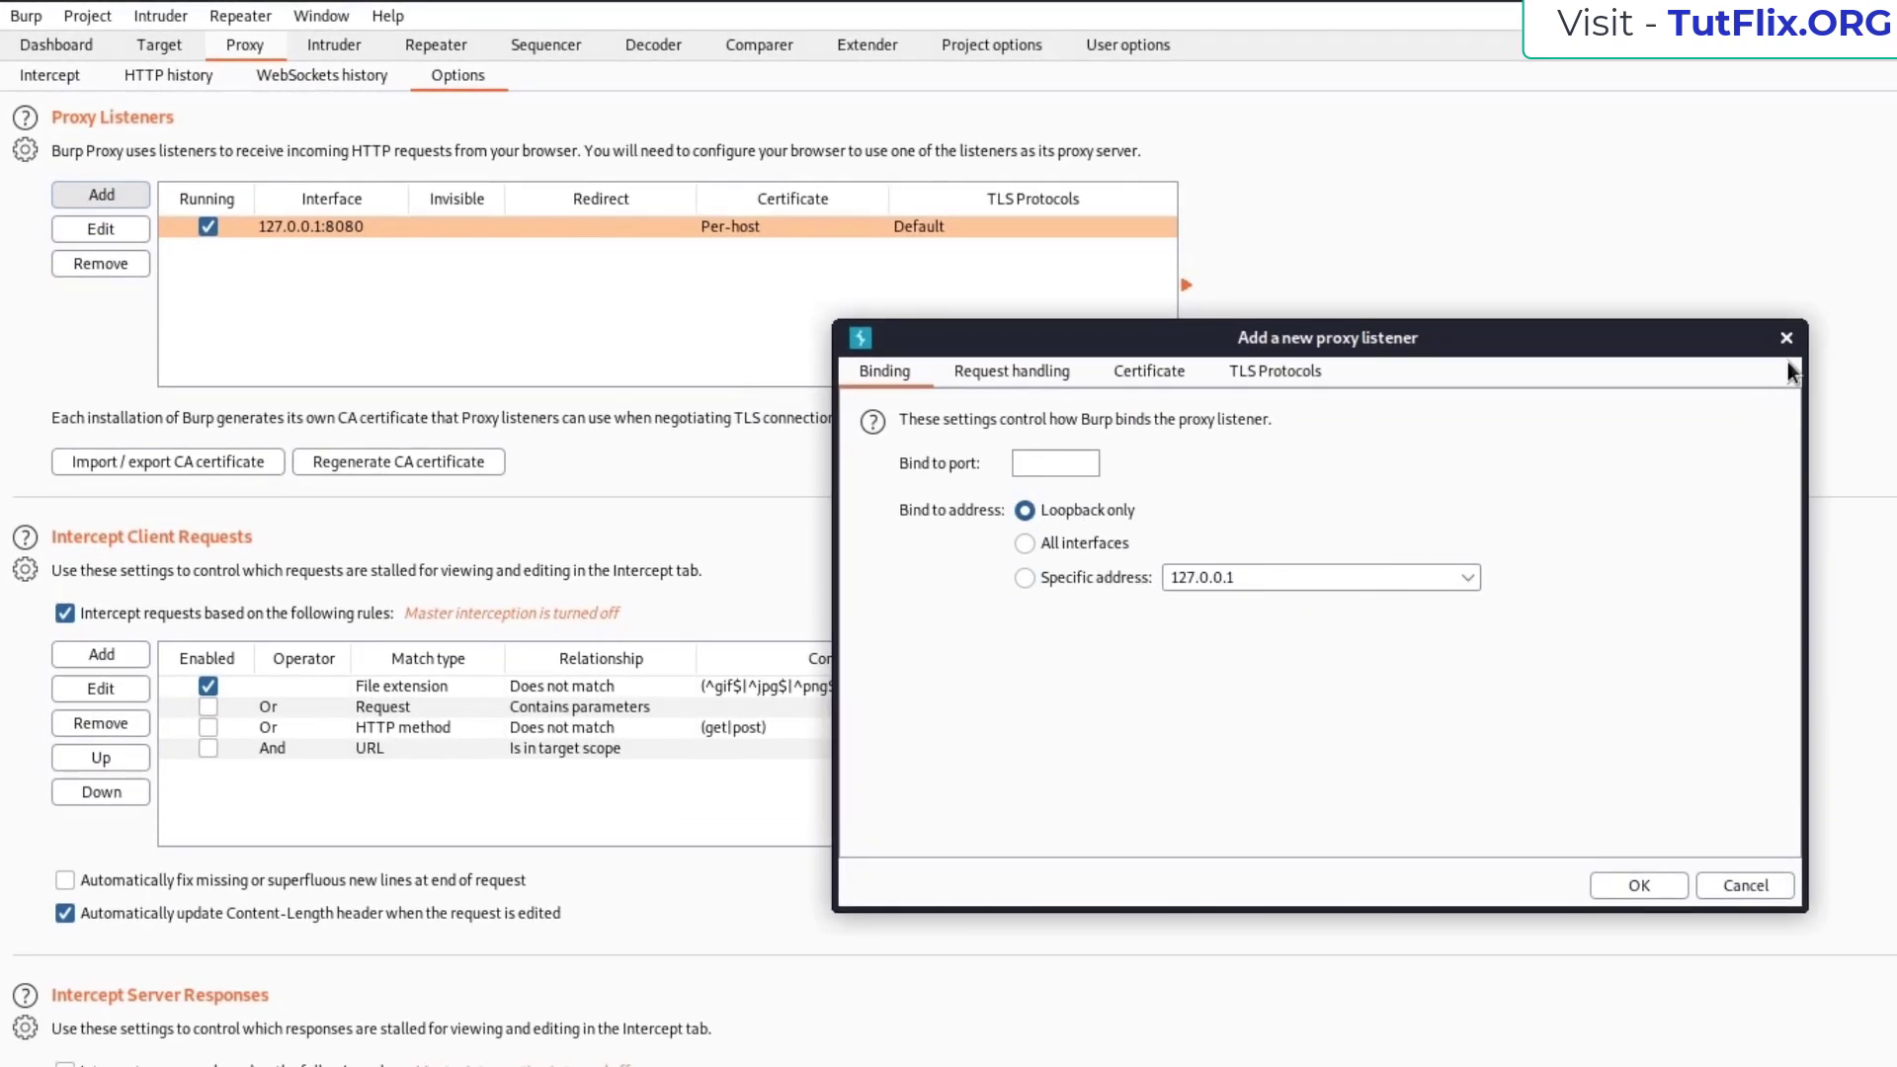
click(1786, 338)
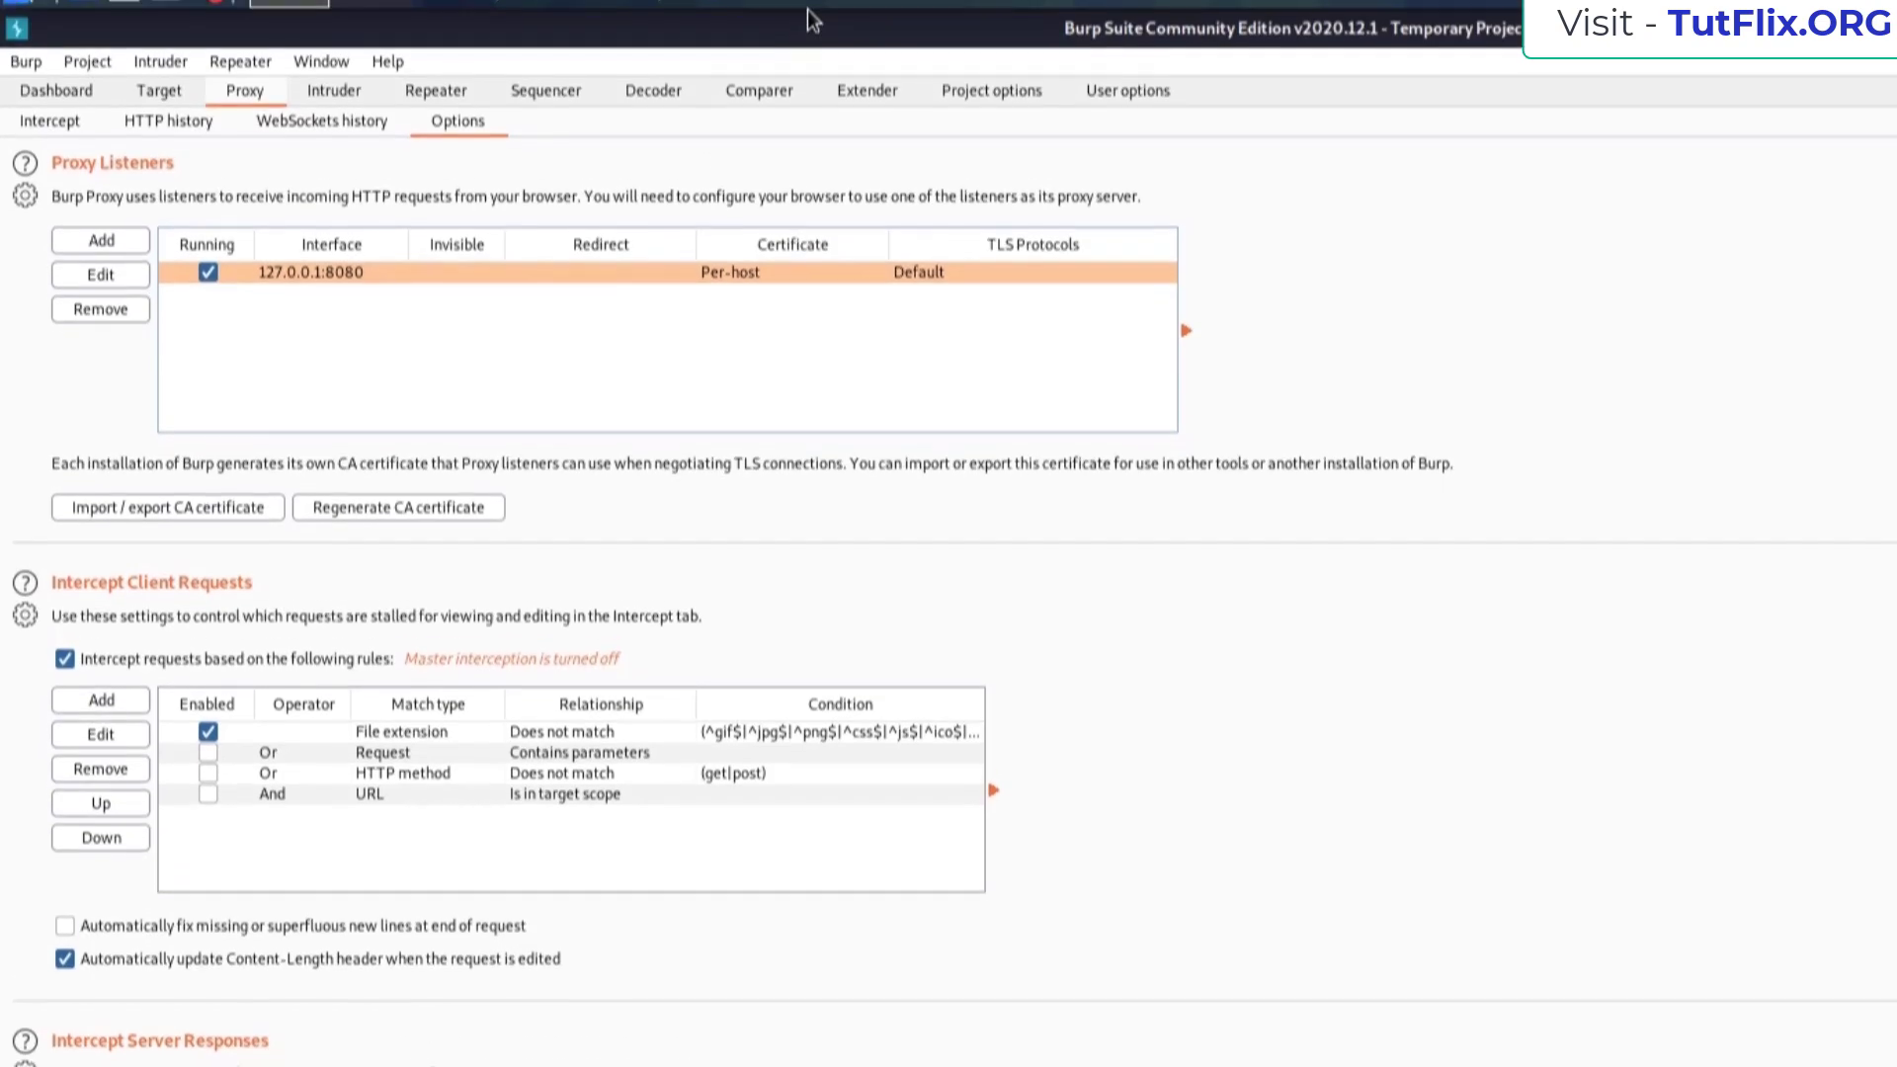
Switch to Firefox and open the connection settings under Network Settings in its preferences.
click(812, 25)
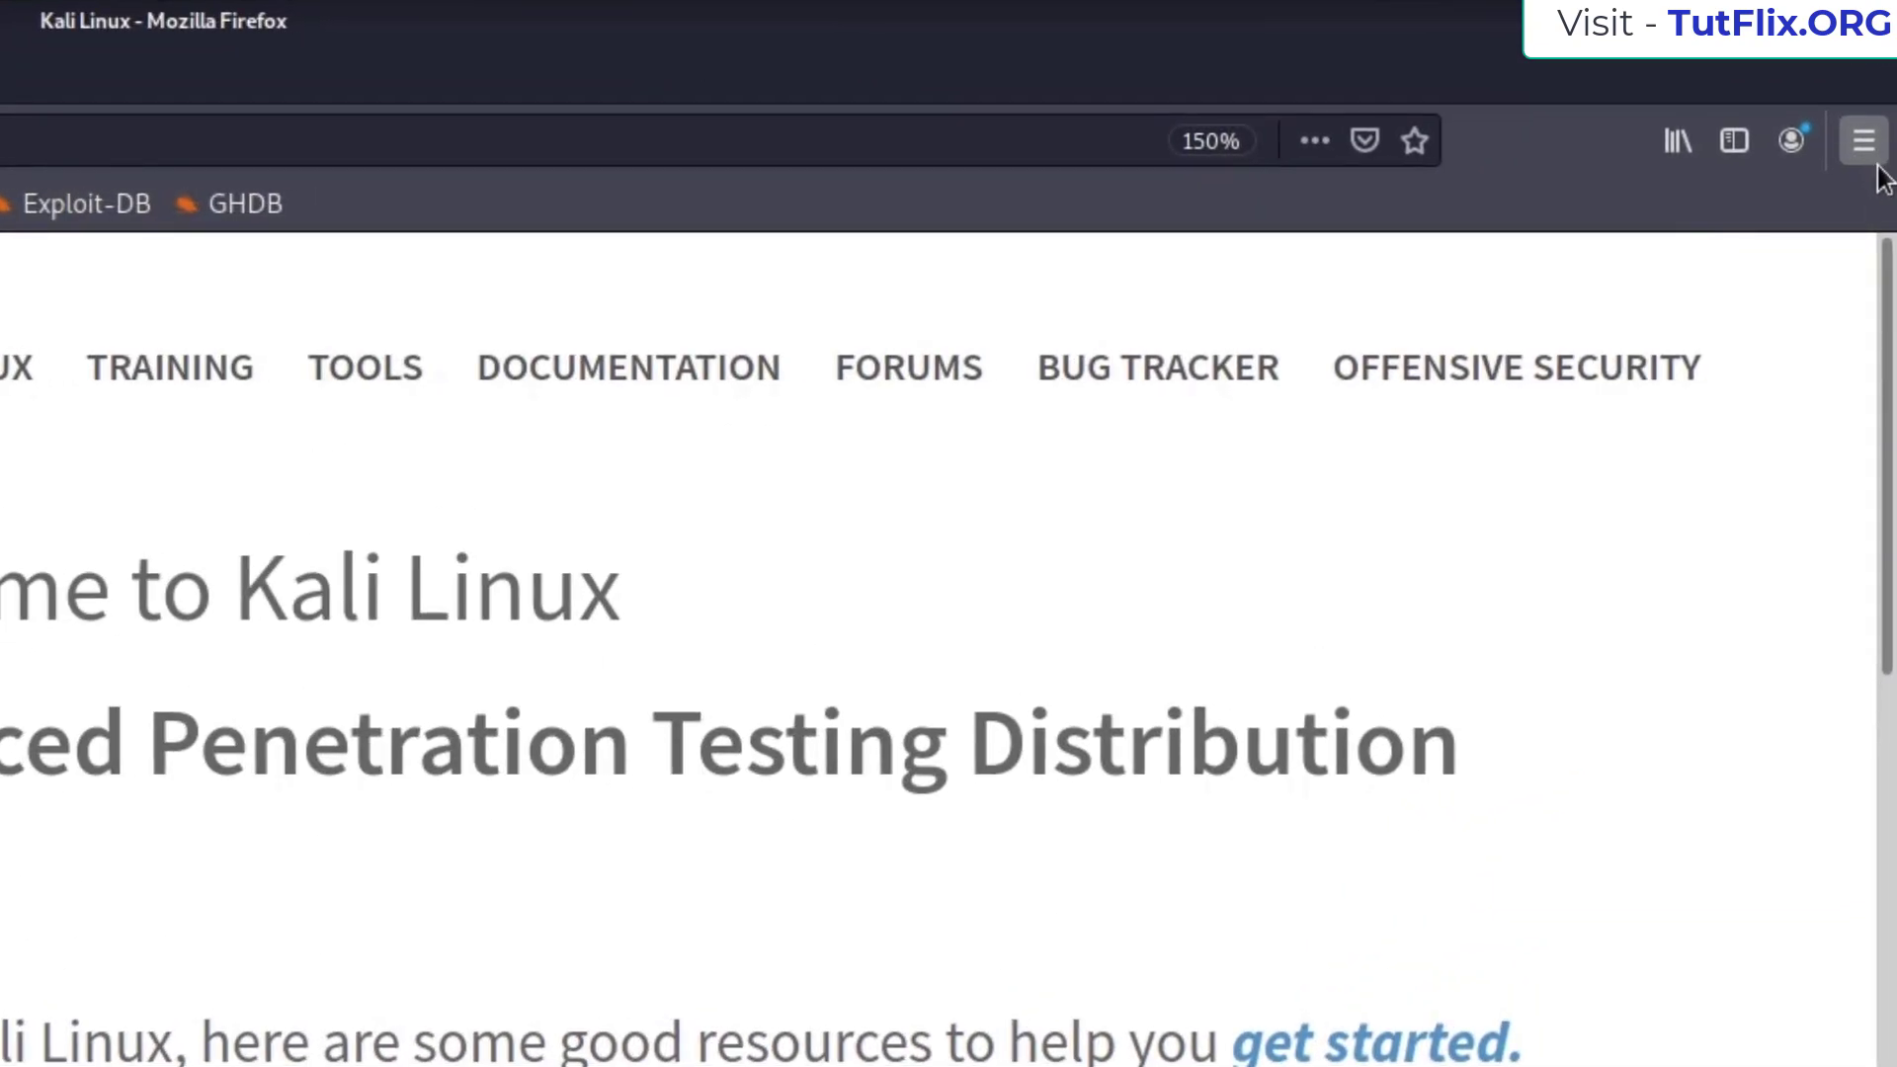
click(1868, 149)
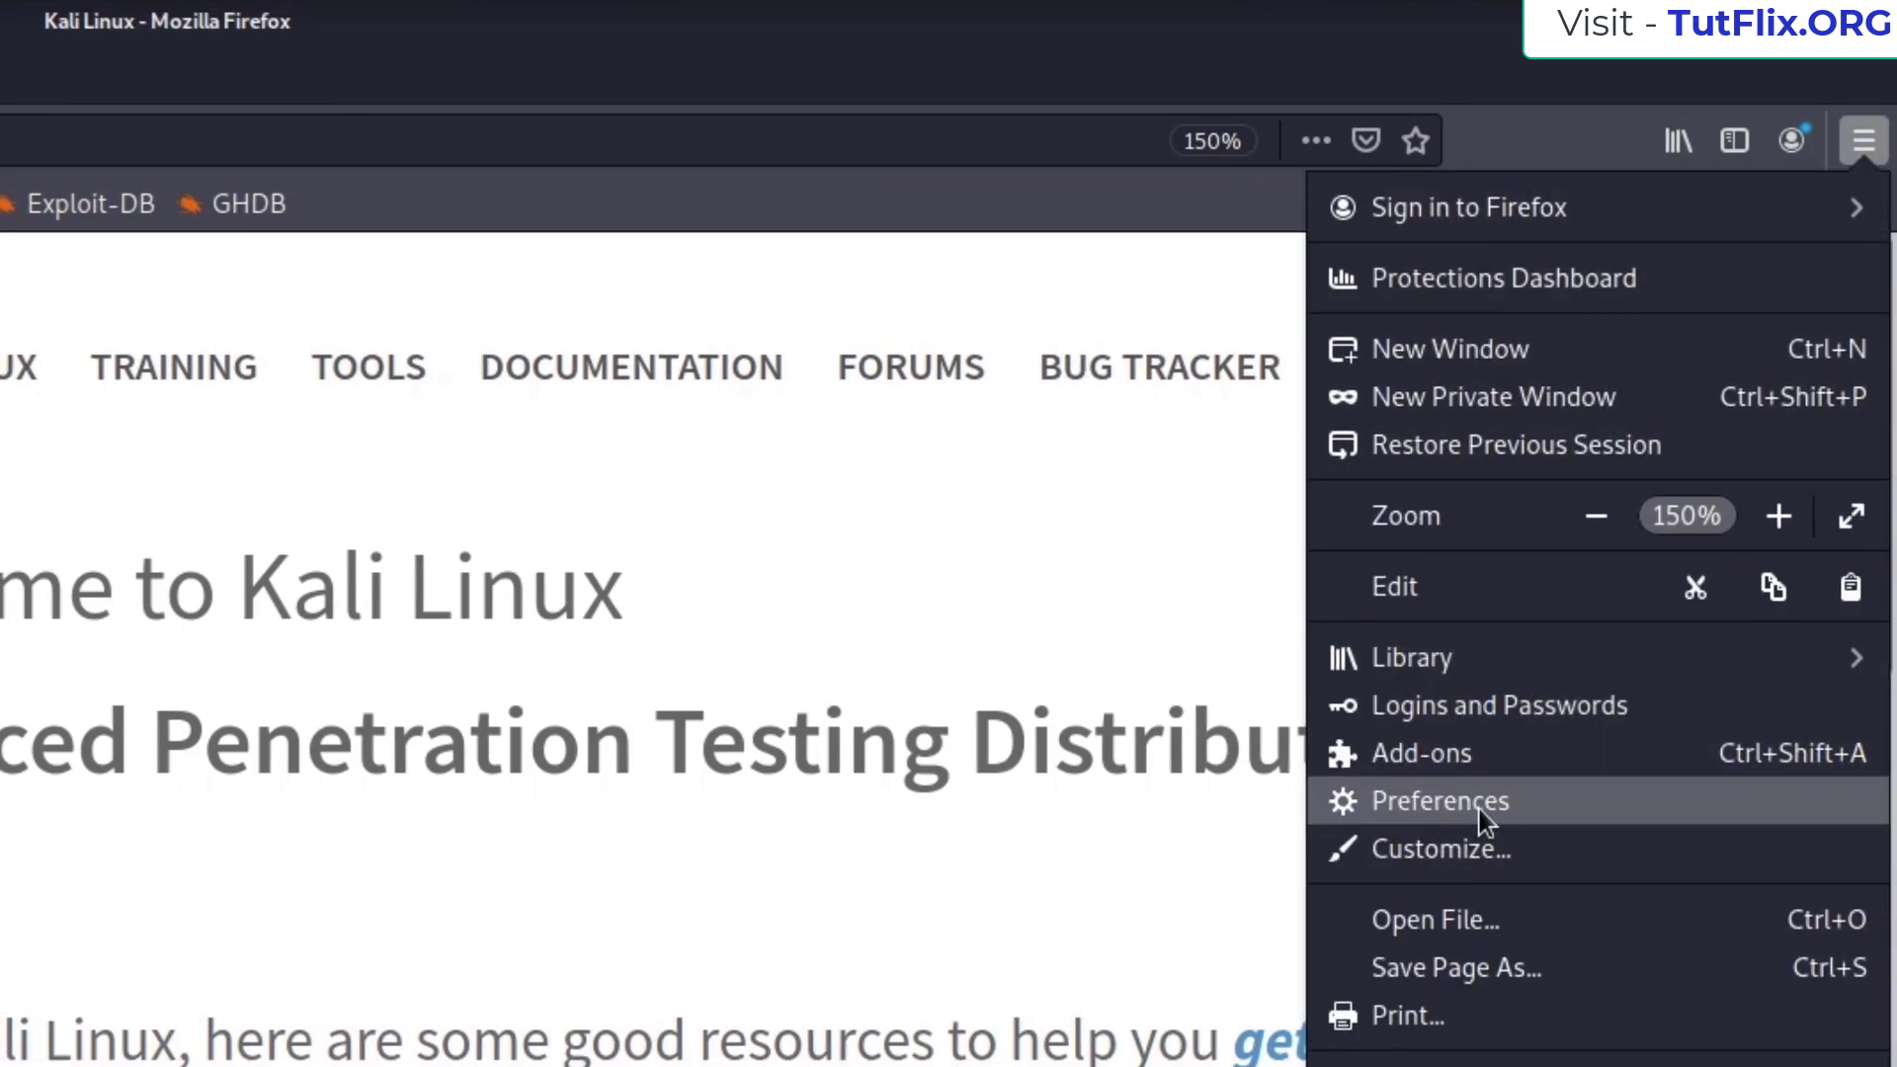
click(1479, 809)
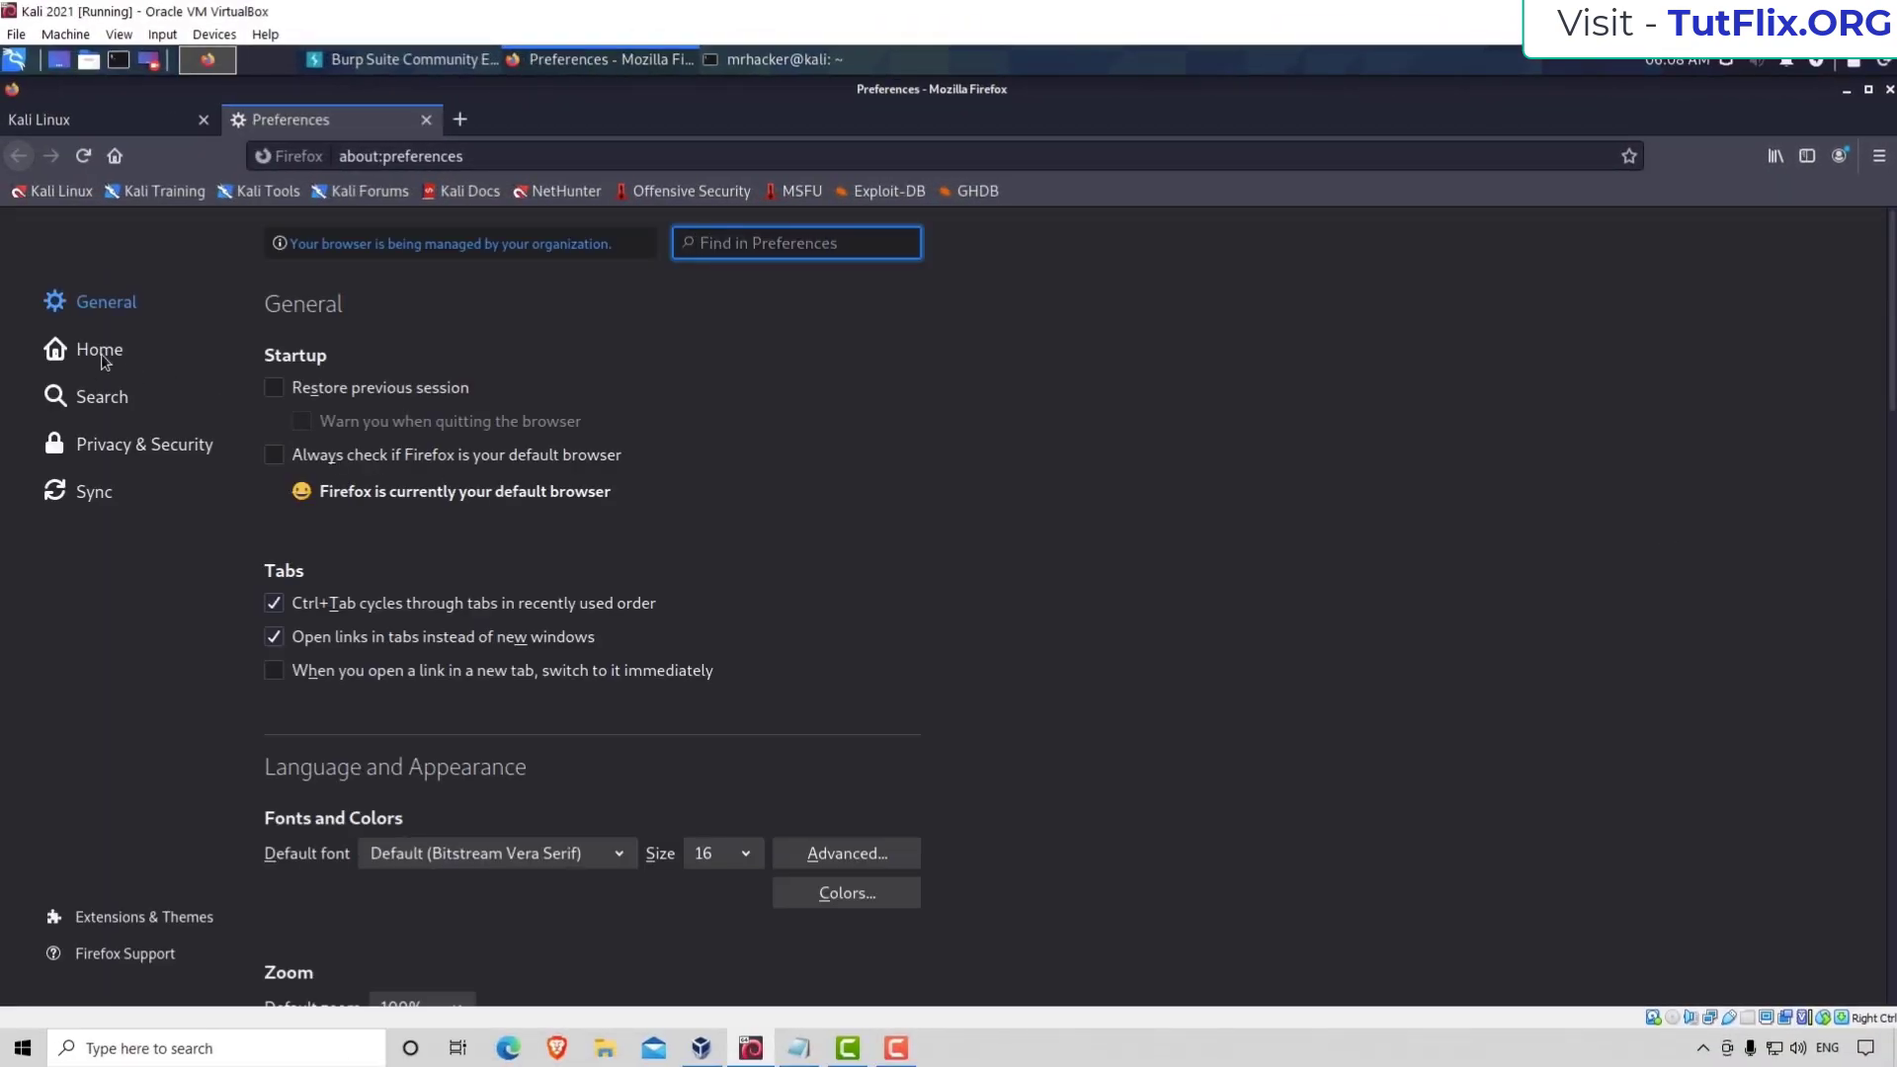
scroll(760, 482, down, 10)
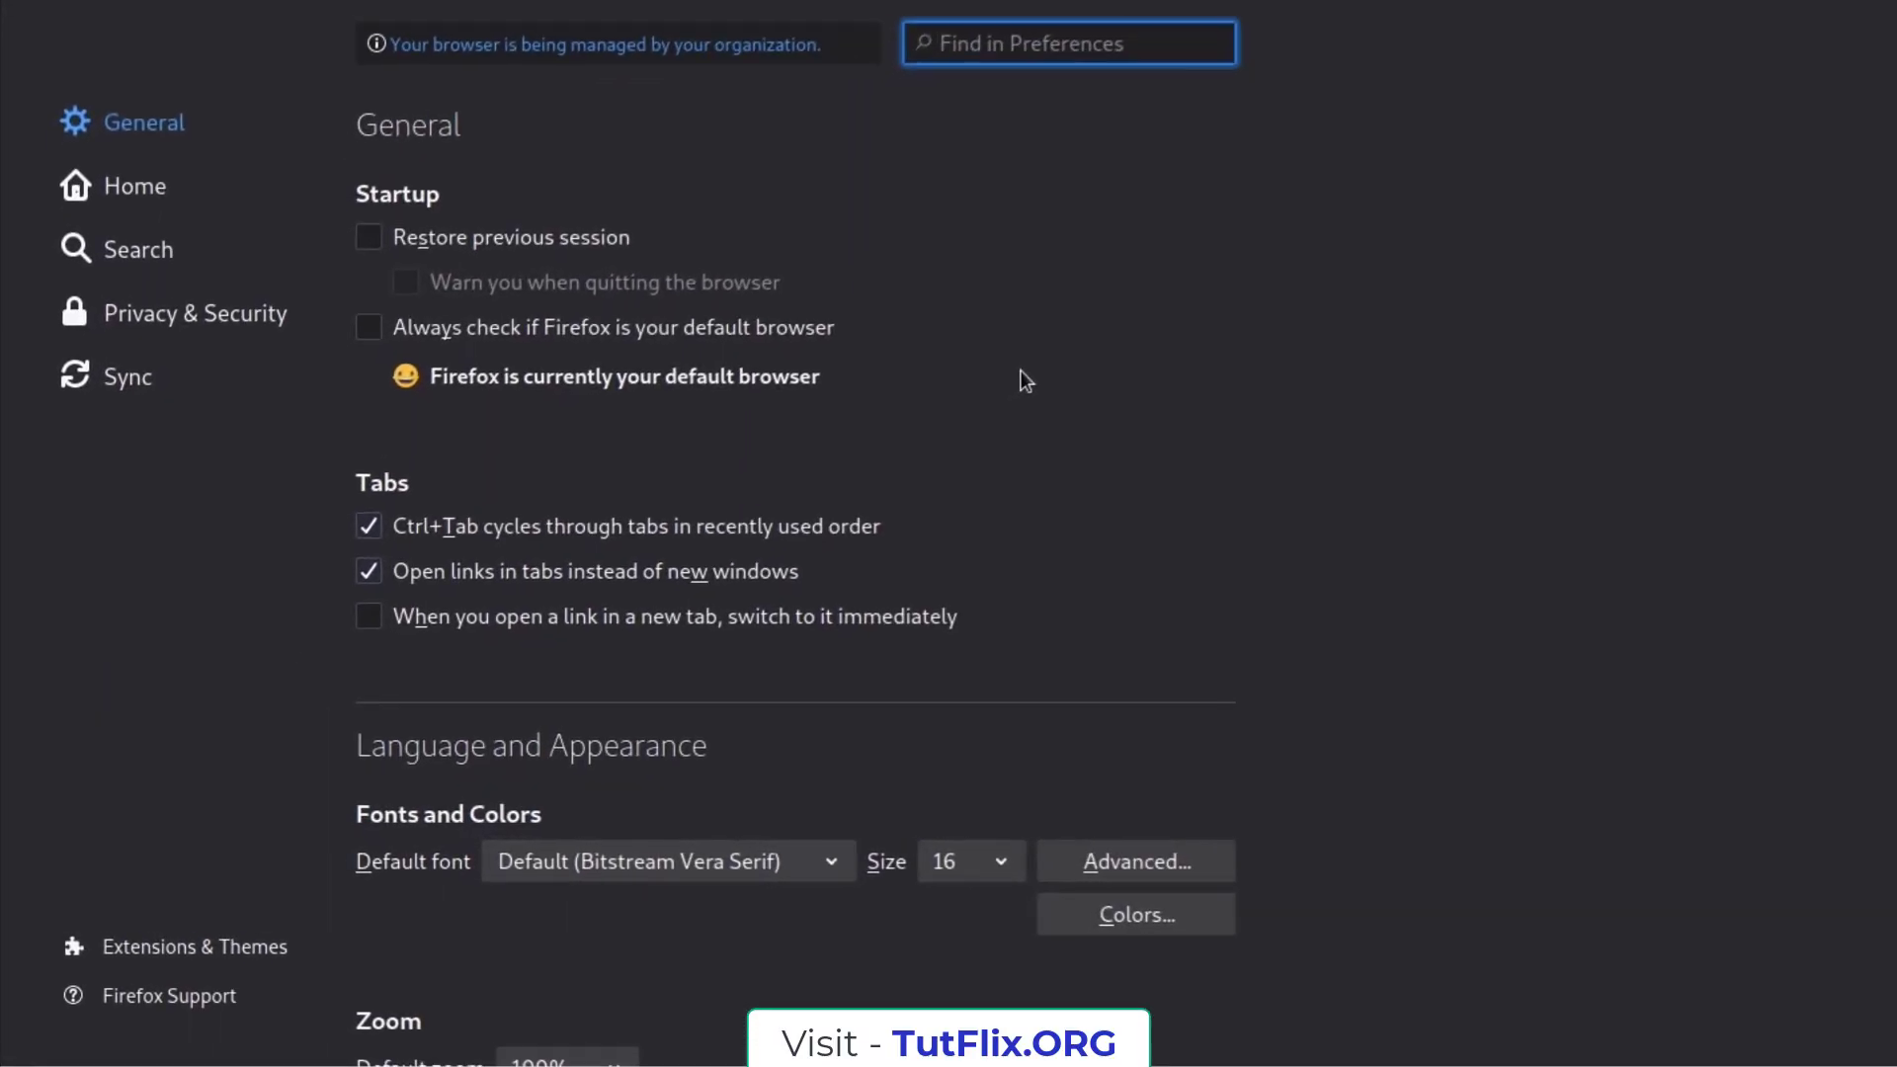
scroll(1024, 368, down, 15)
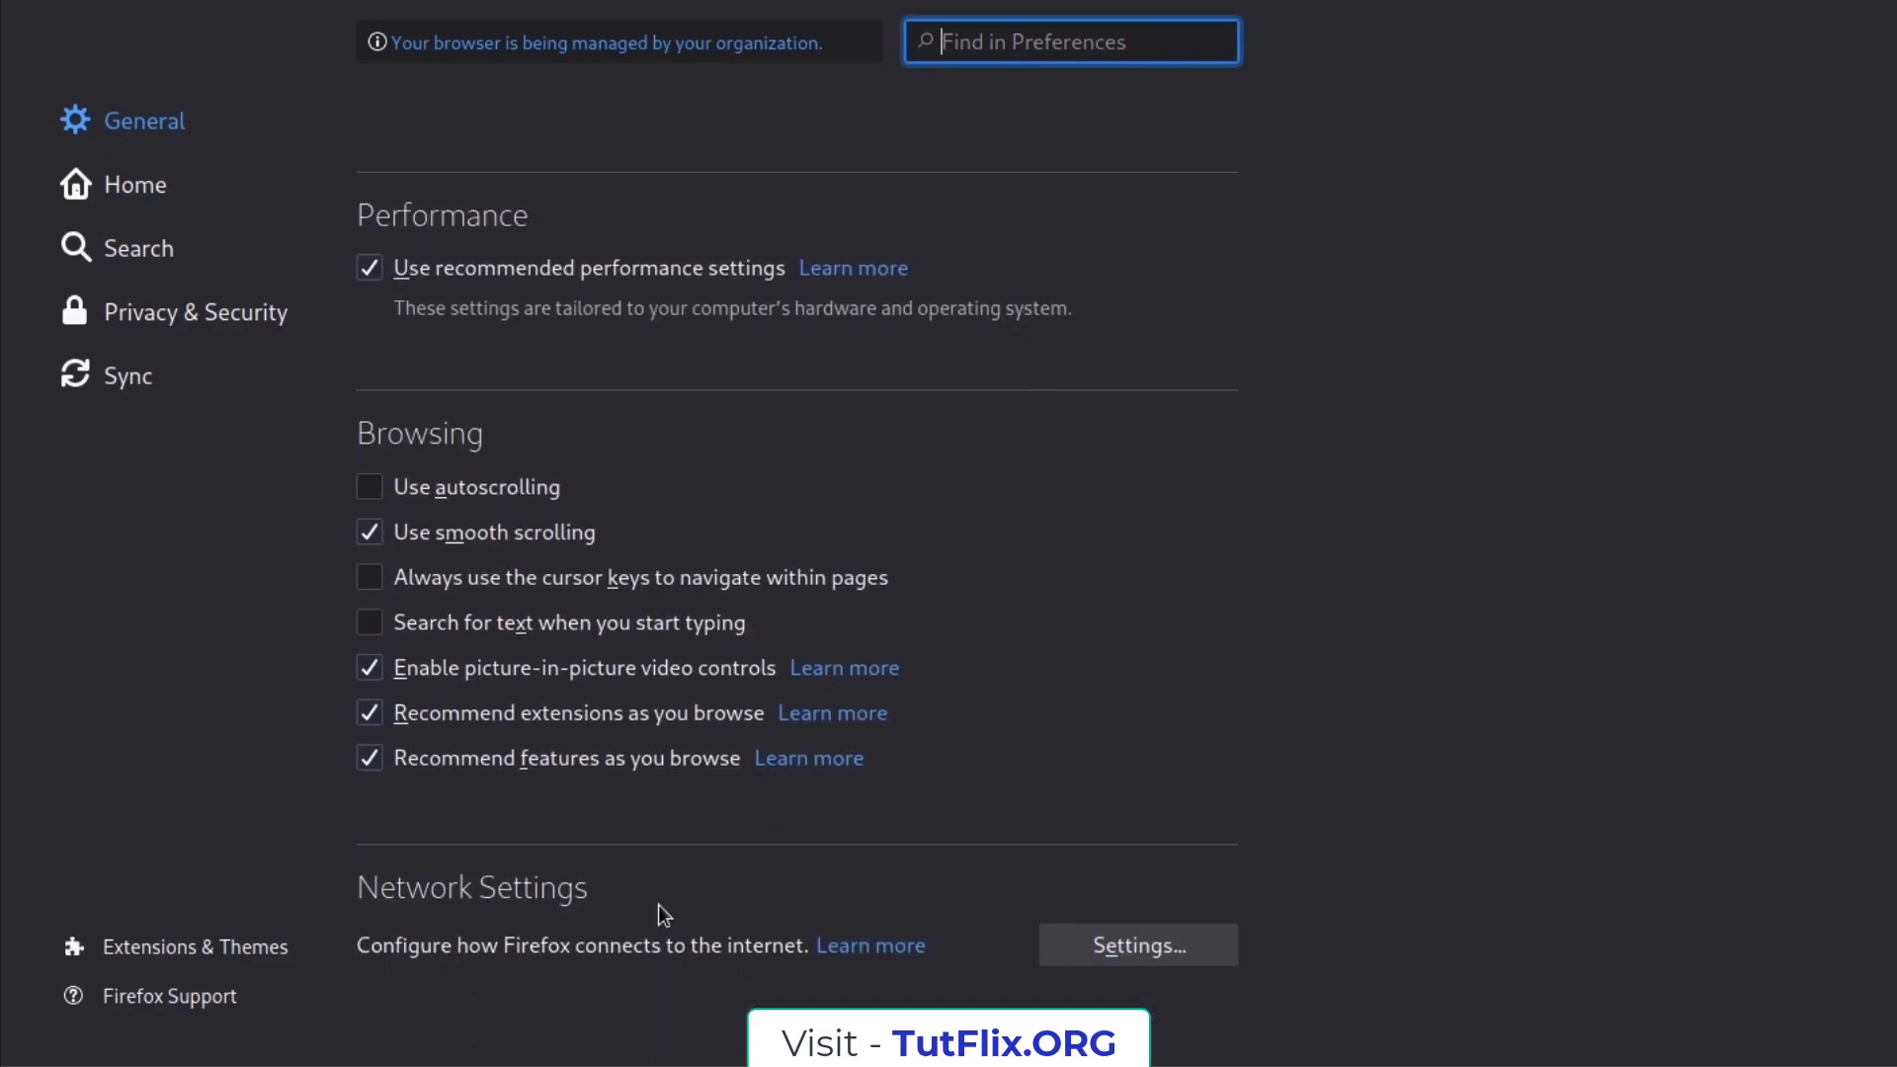
click(1141, 953)
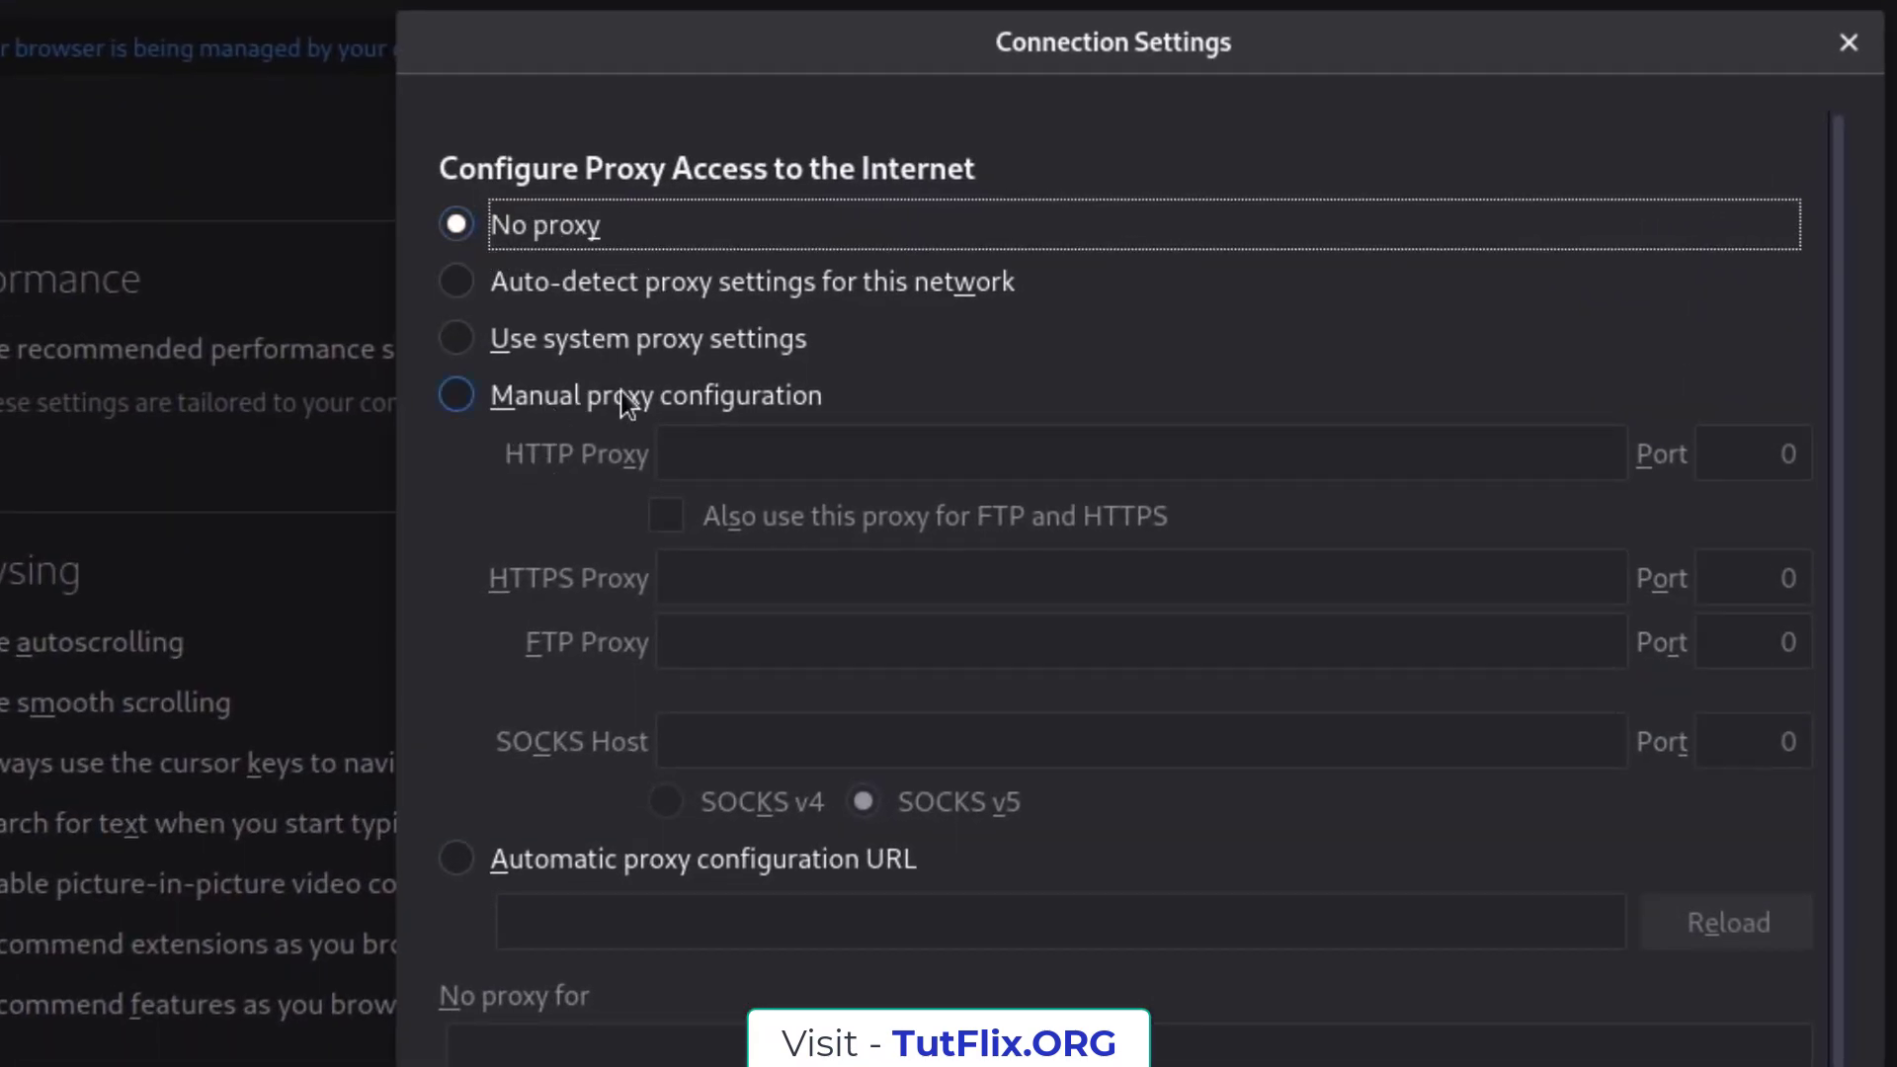
Choose manual proxy configuration and set the HTTP proxy to 127.0.0.1 with port 8080.
click(526, 401)
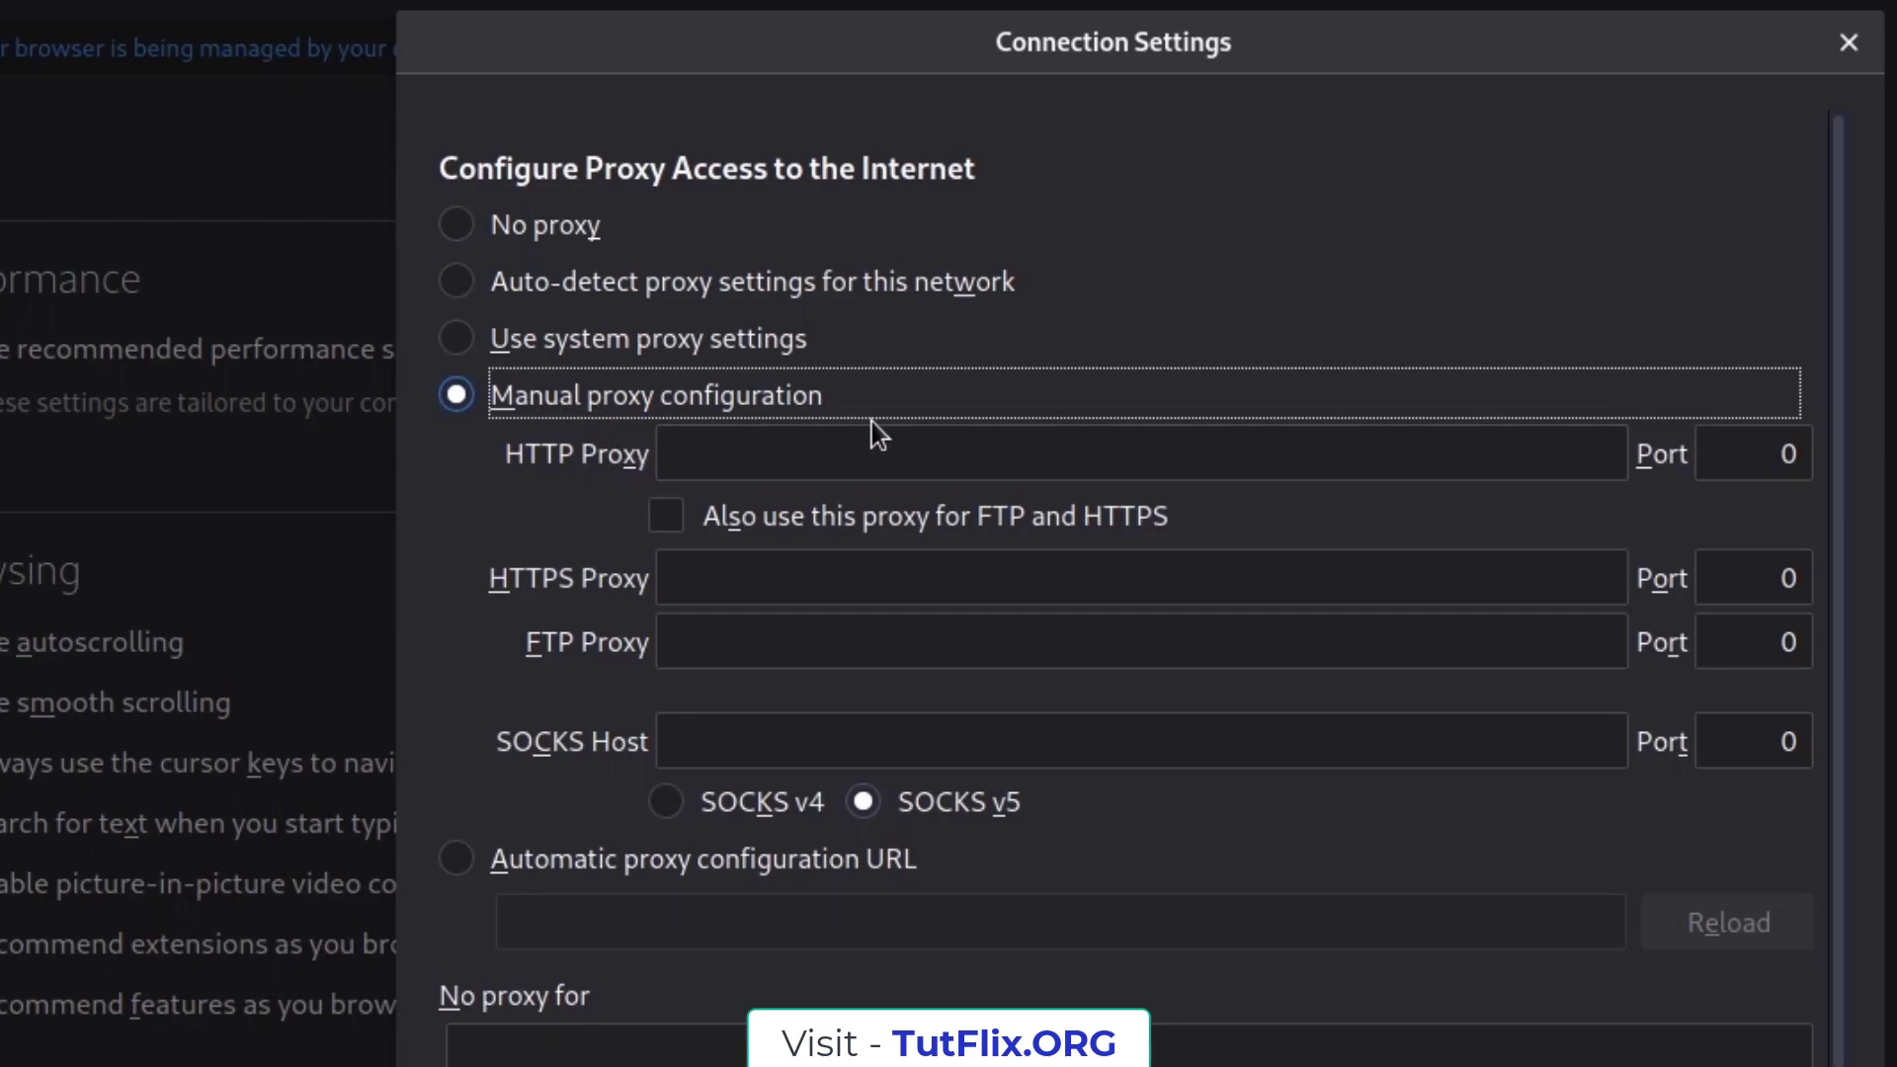
click(723, 474)
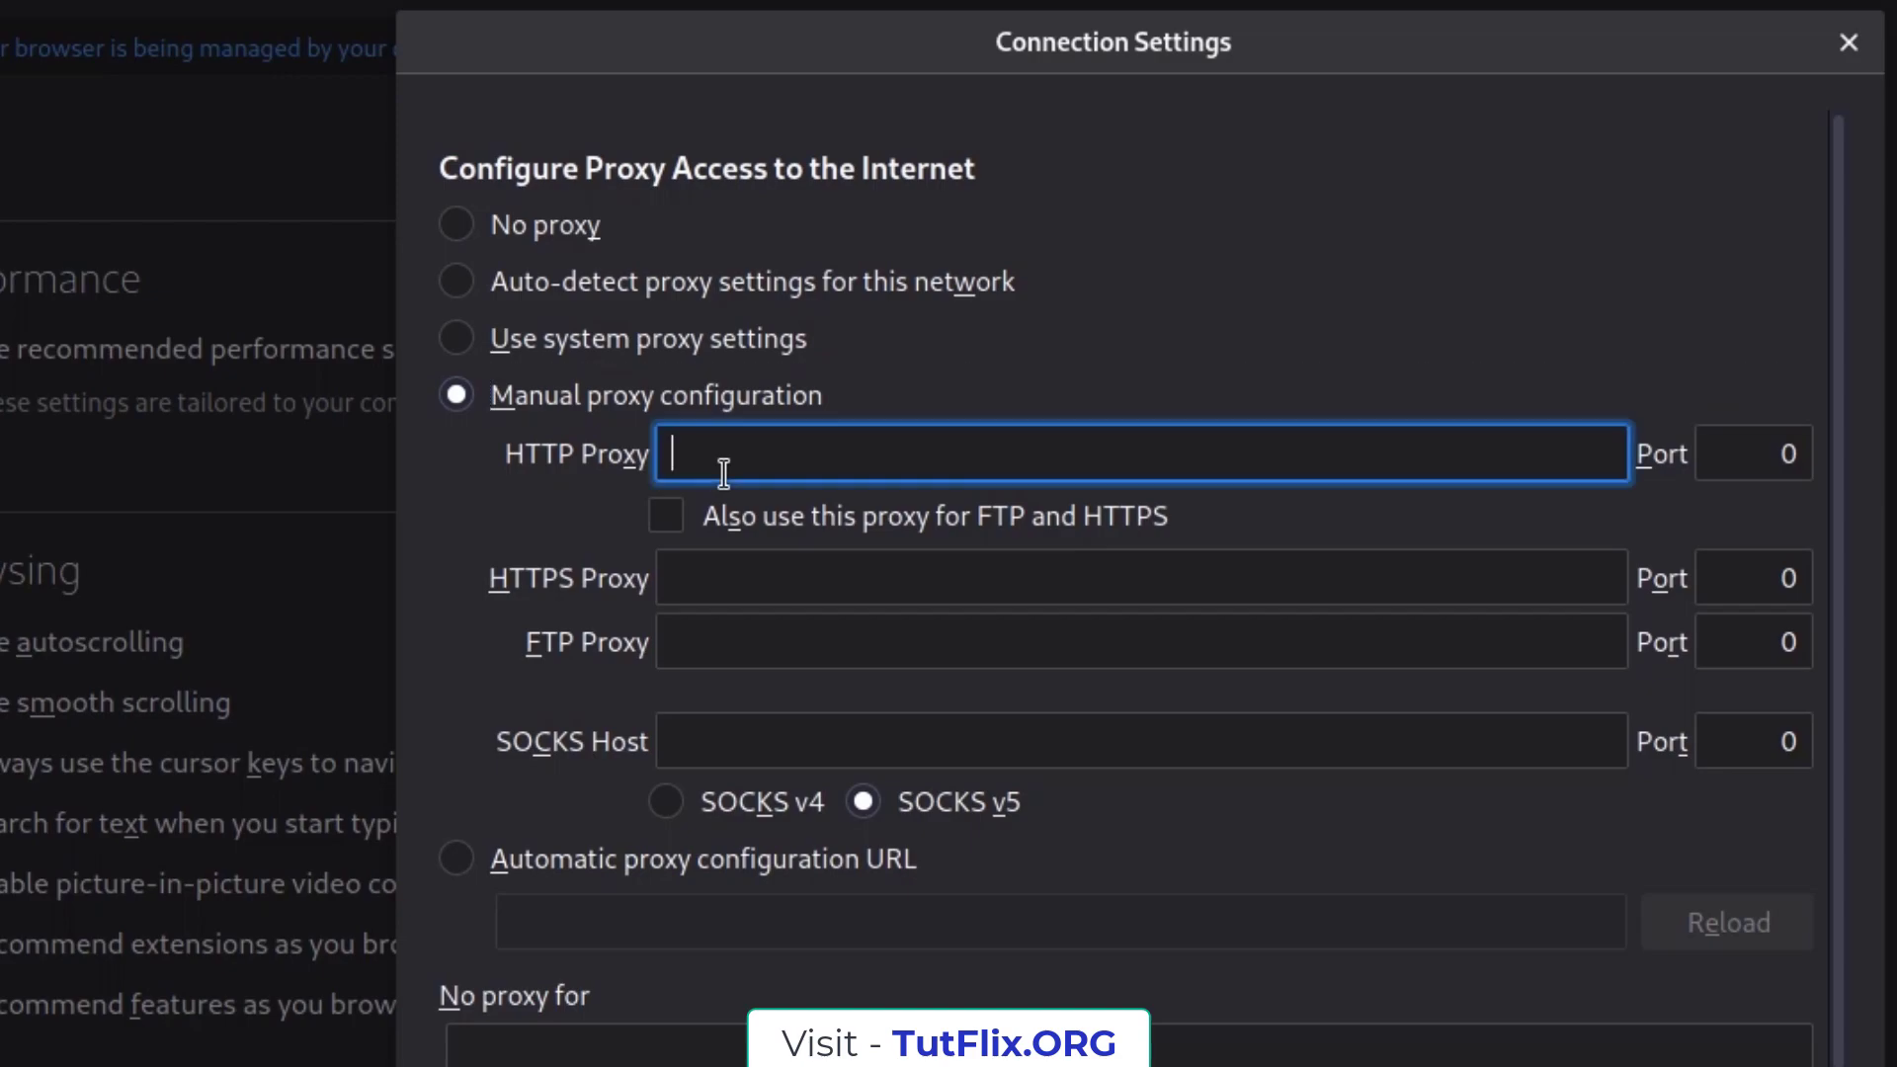
text(127.0.0.1)
click(1707, 450)
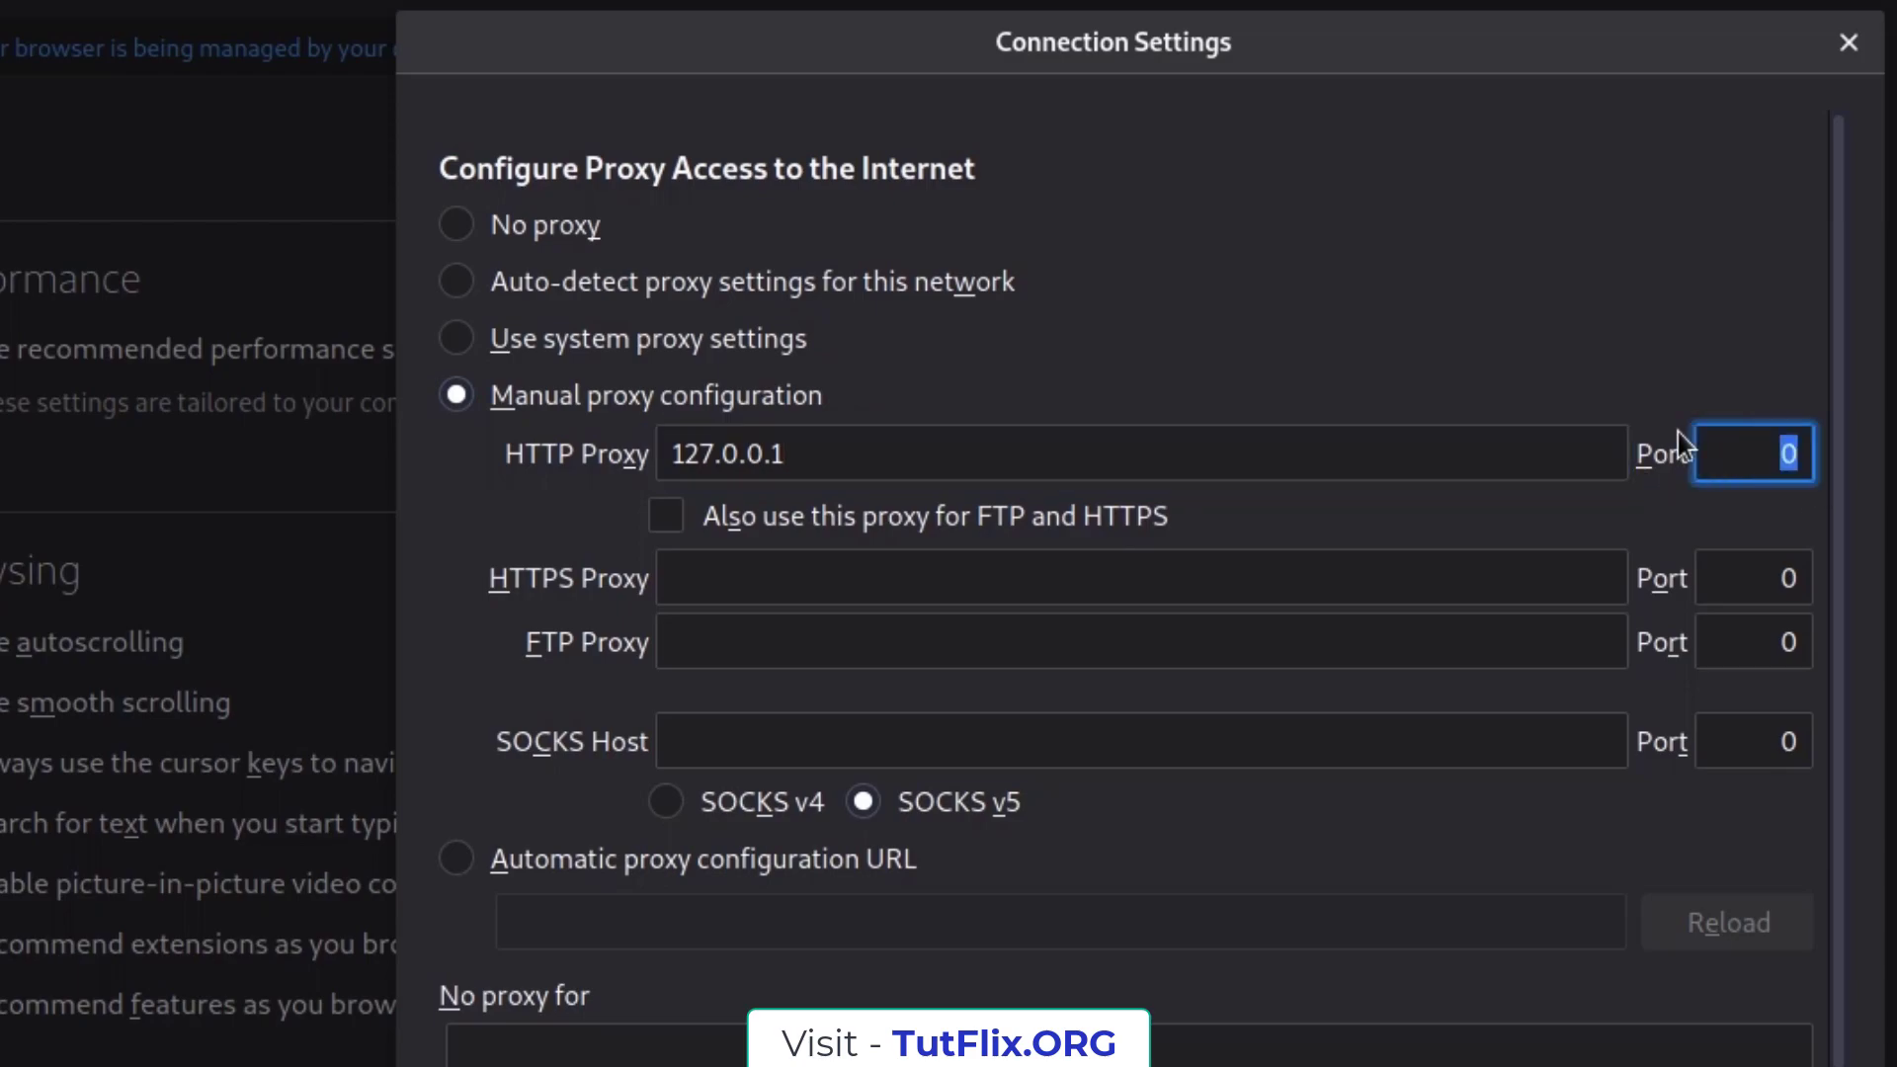
text(8080)
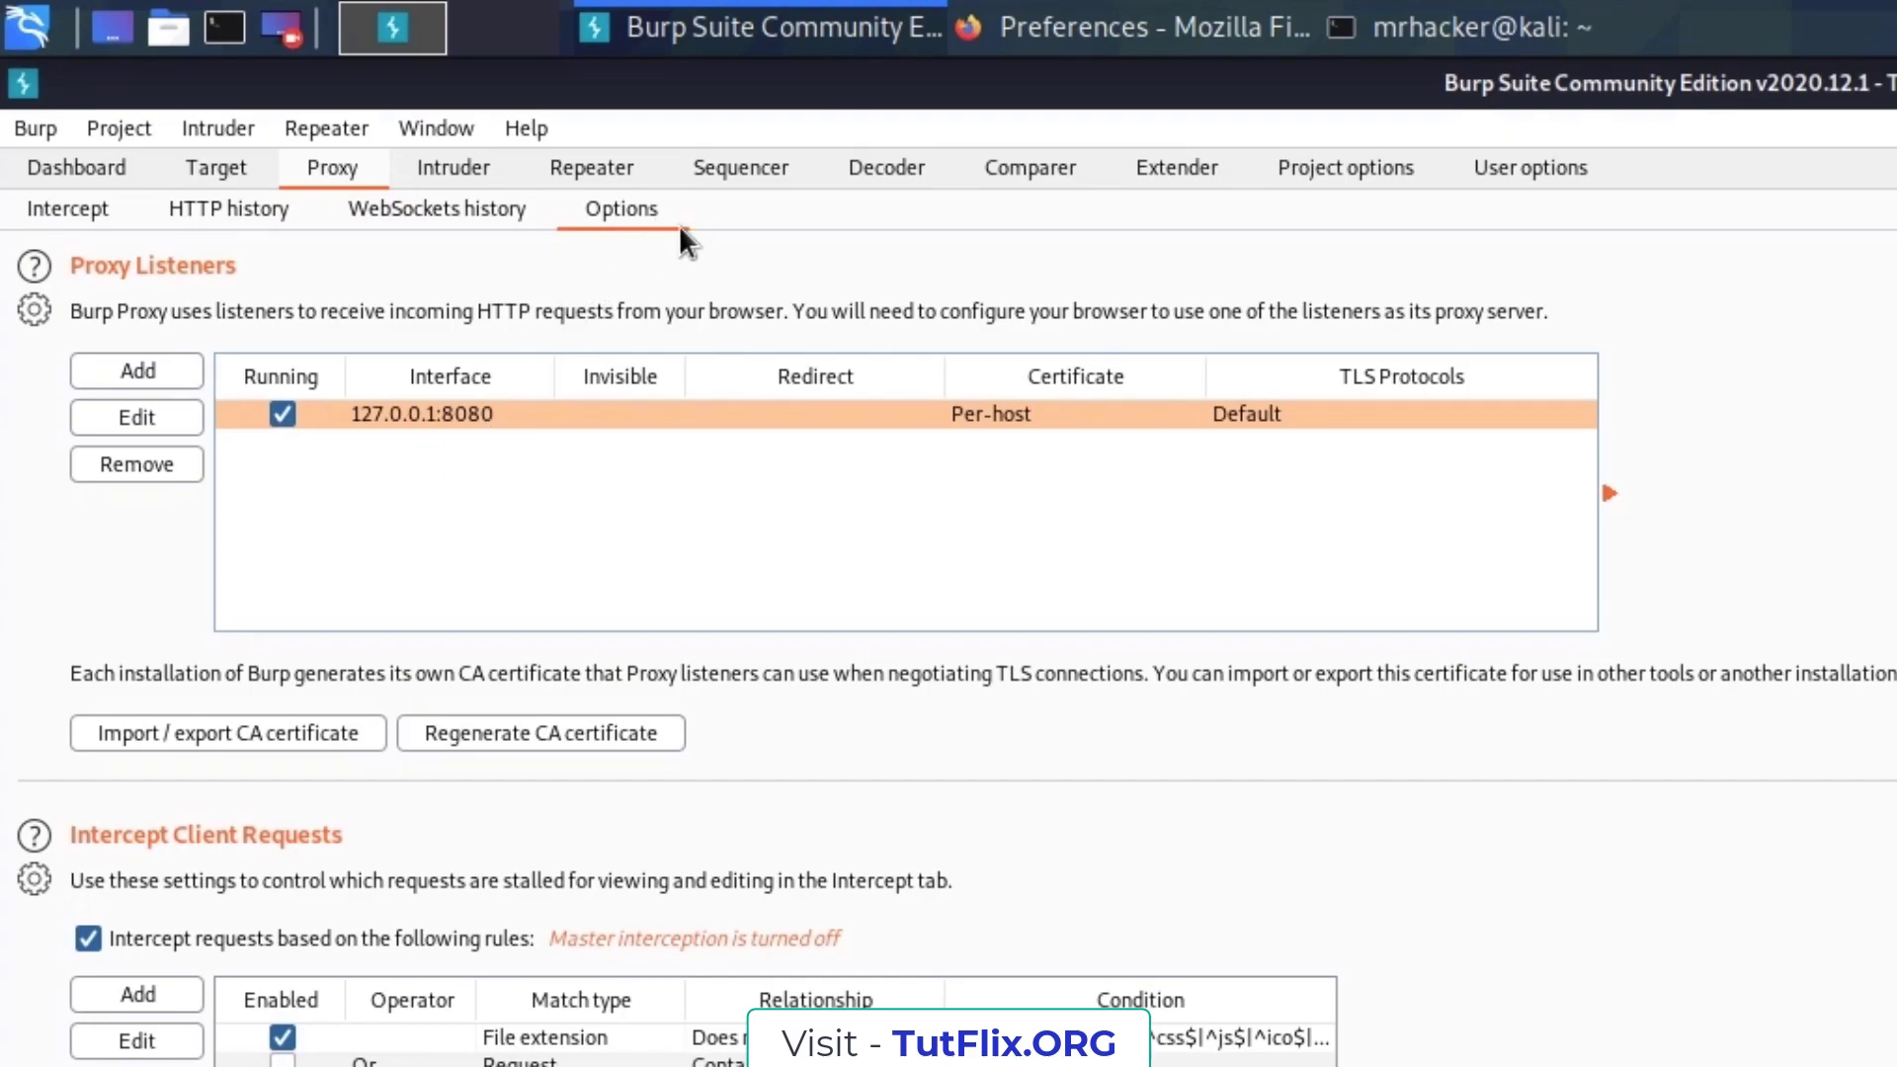
Return to Firefox, apply the same proxy to FTP and HTTPS, and save the connection settings.
click(1151, 26)
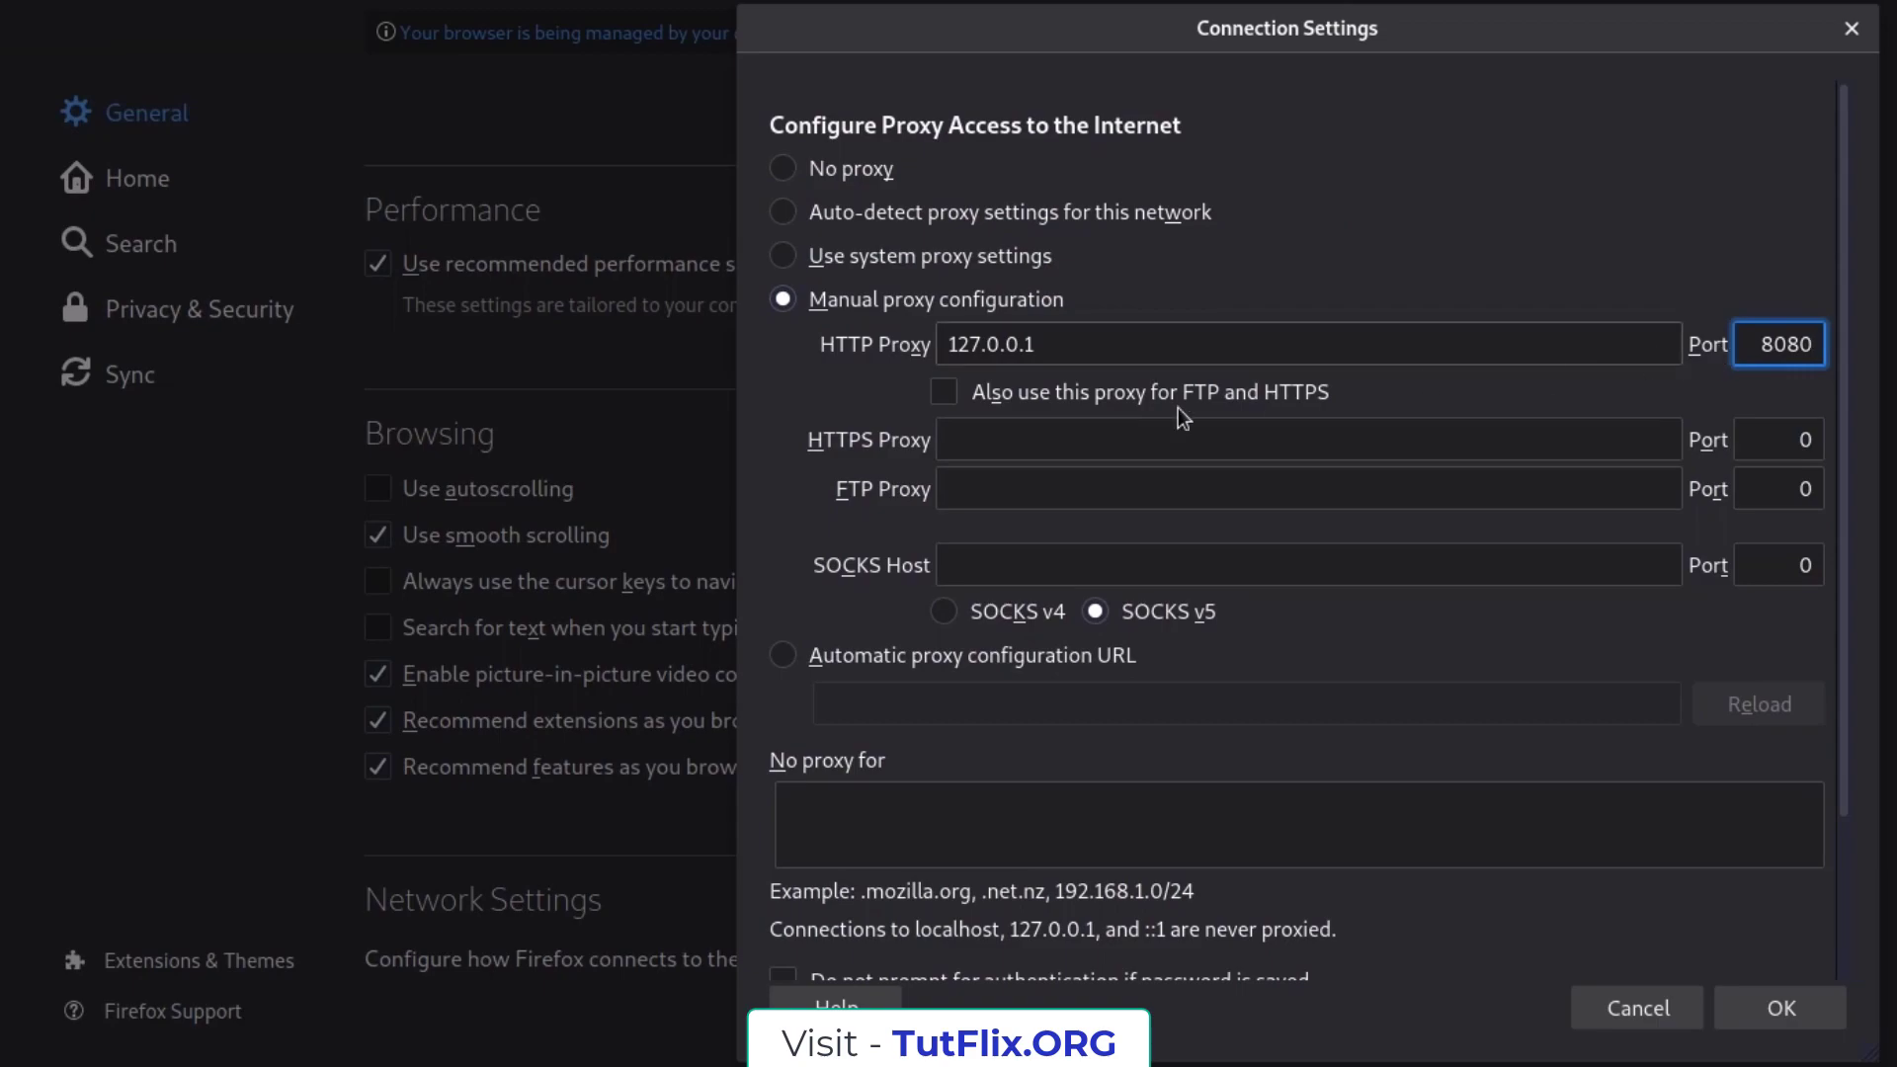
click(945, 396)
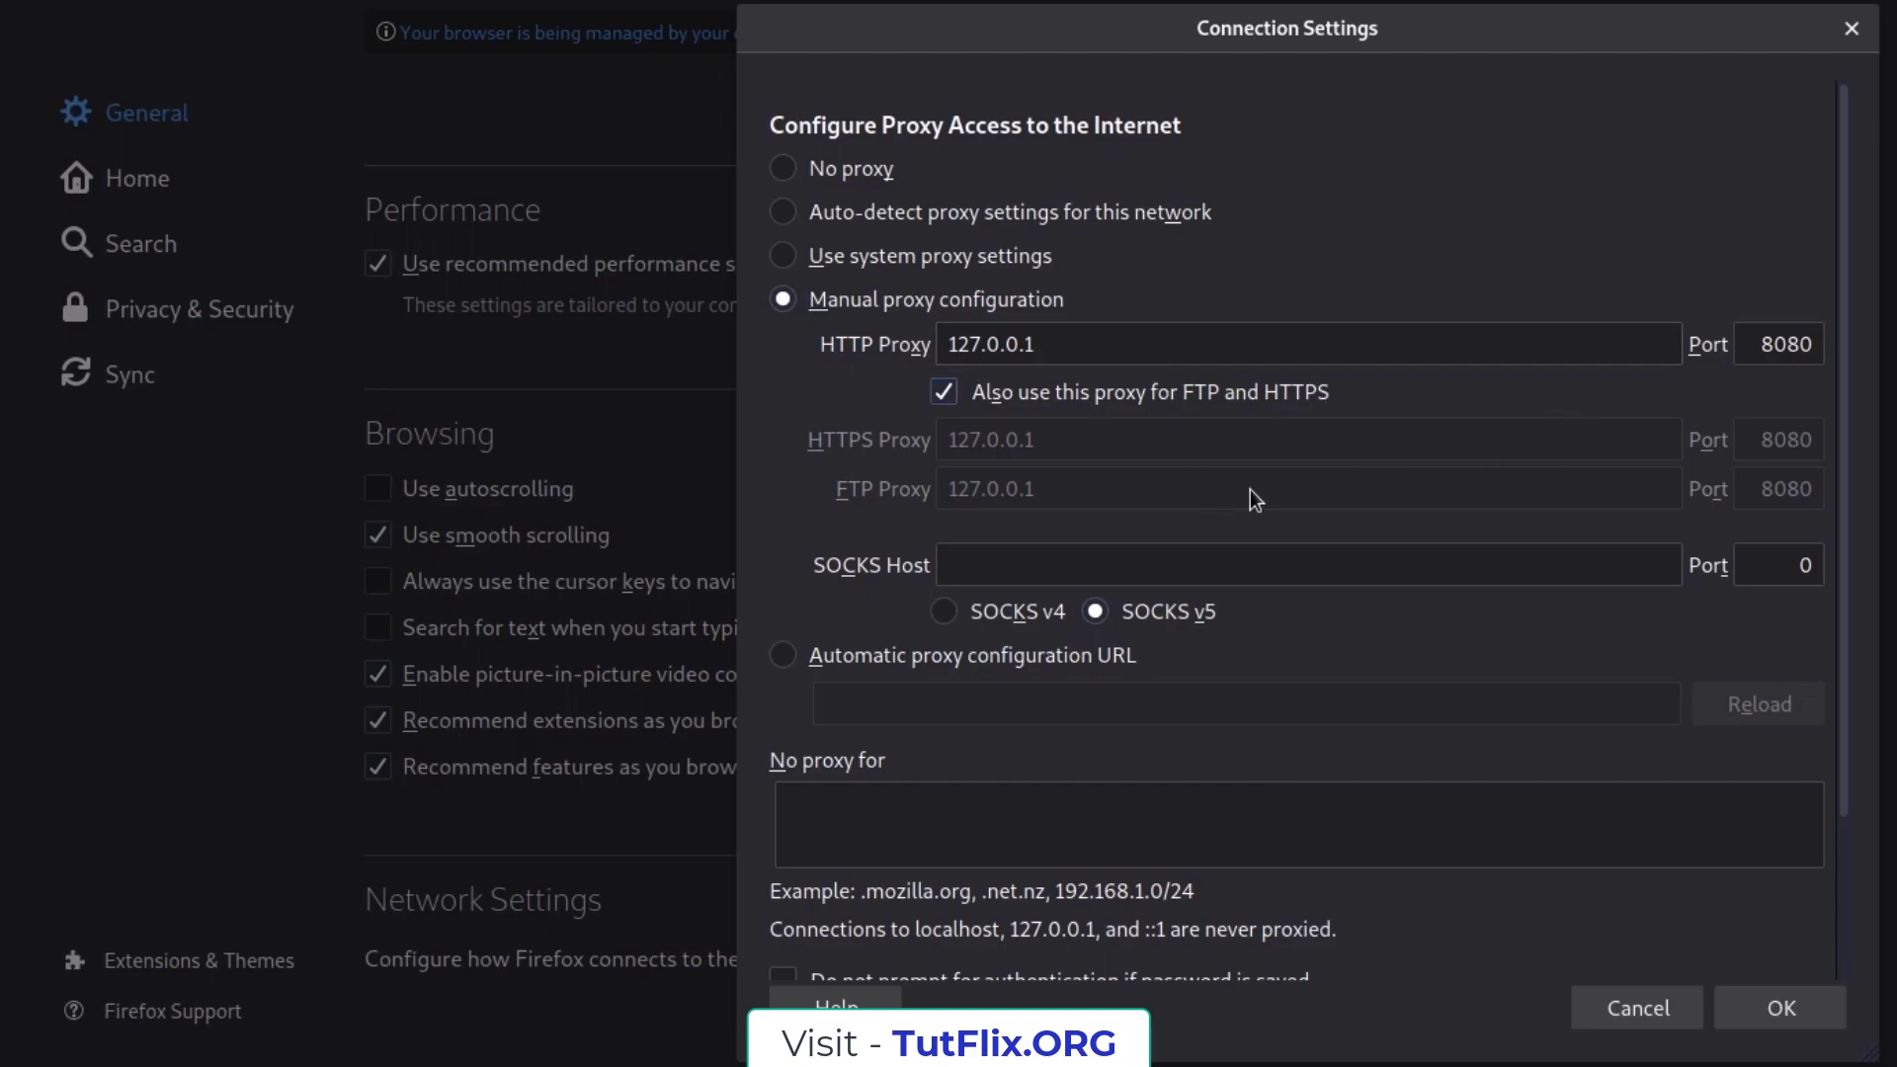
click(1796, 1026)
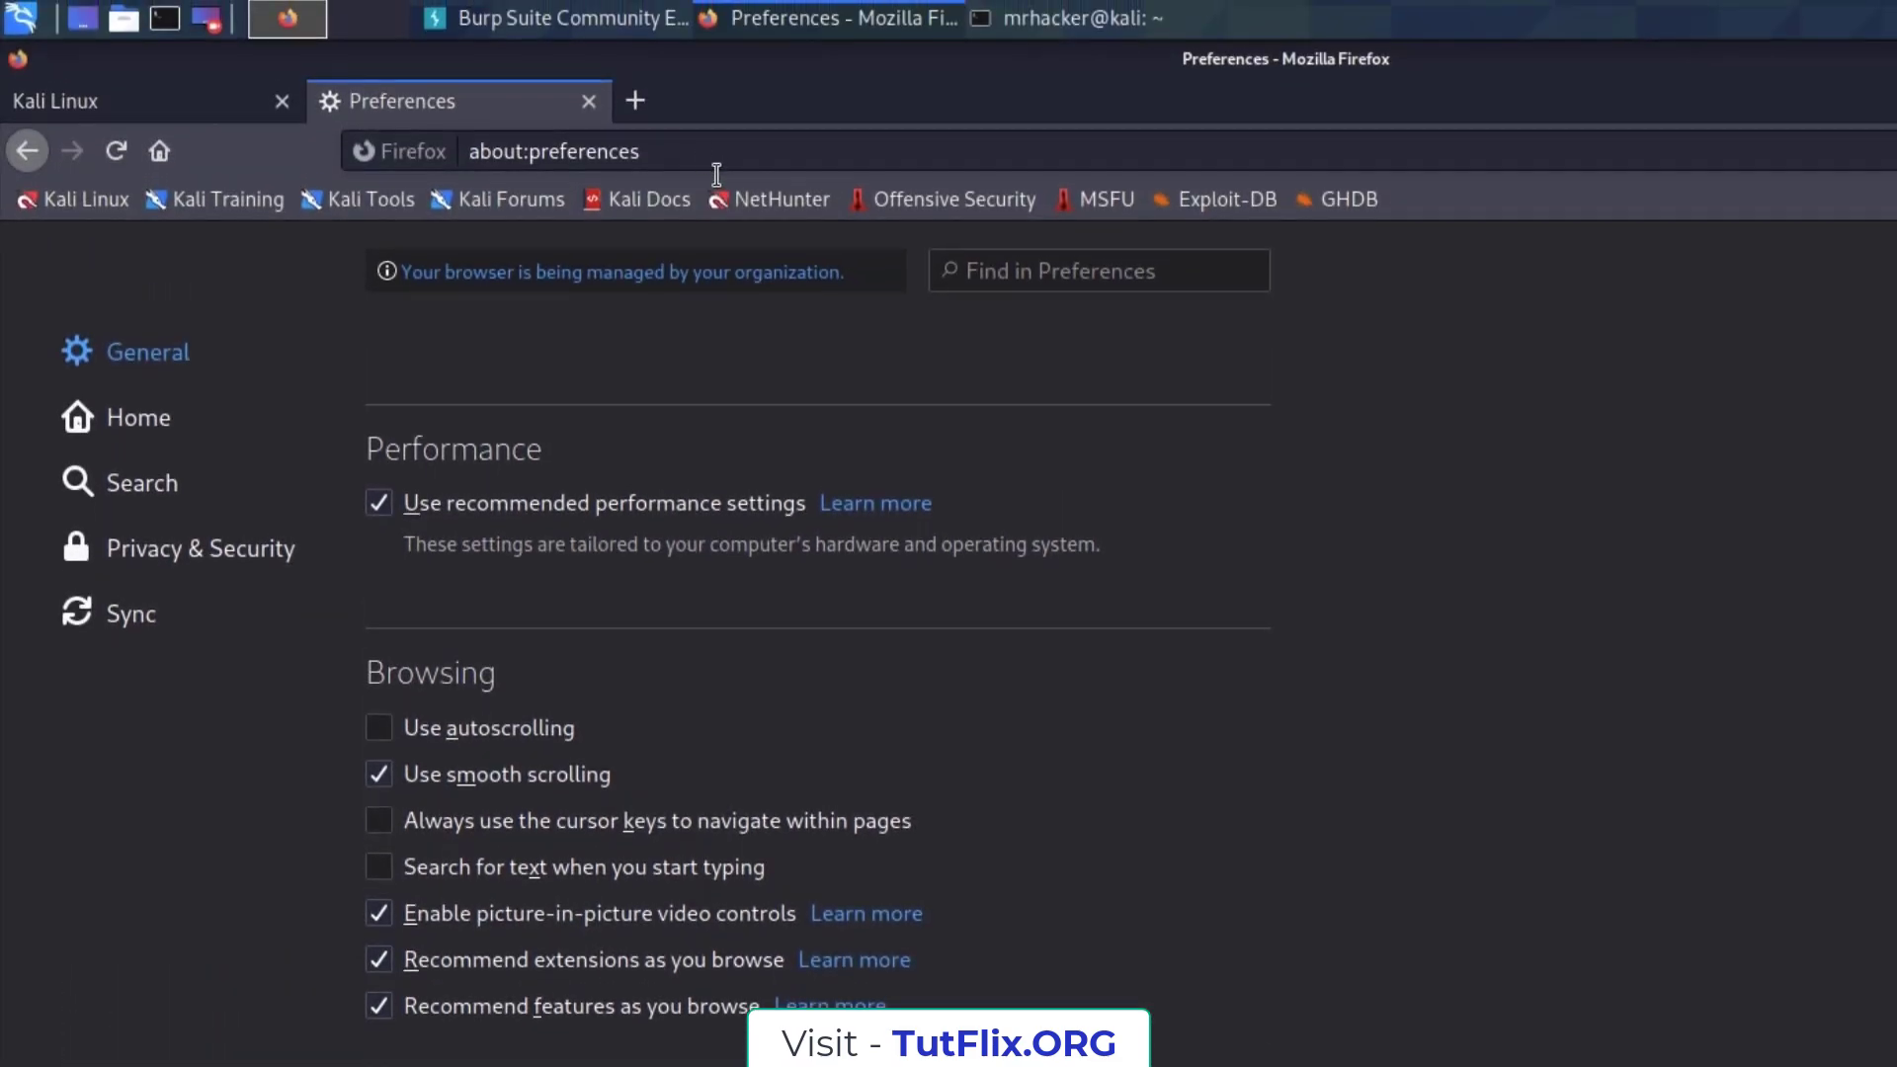
Load the website arh.bg.ac.rs in a new browser tab.
click(640, 103)
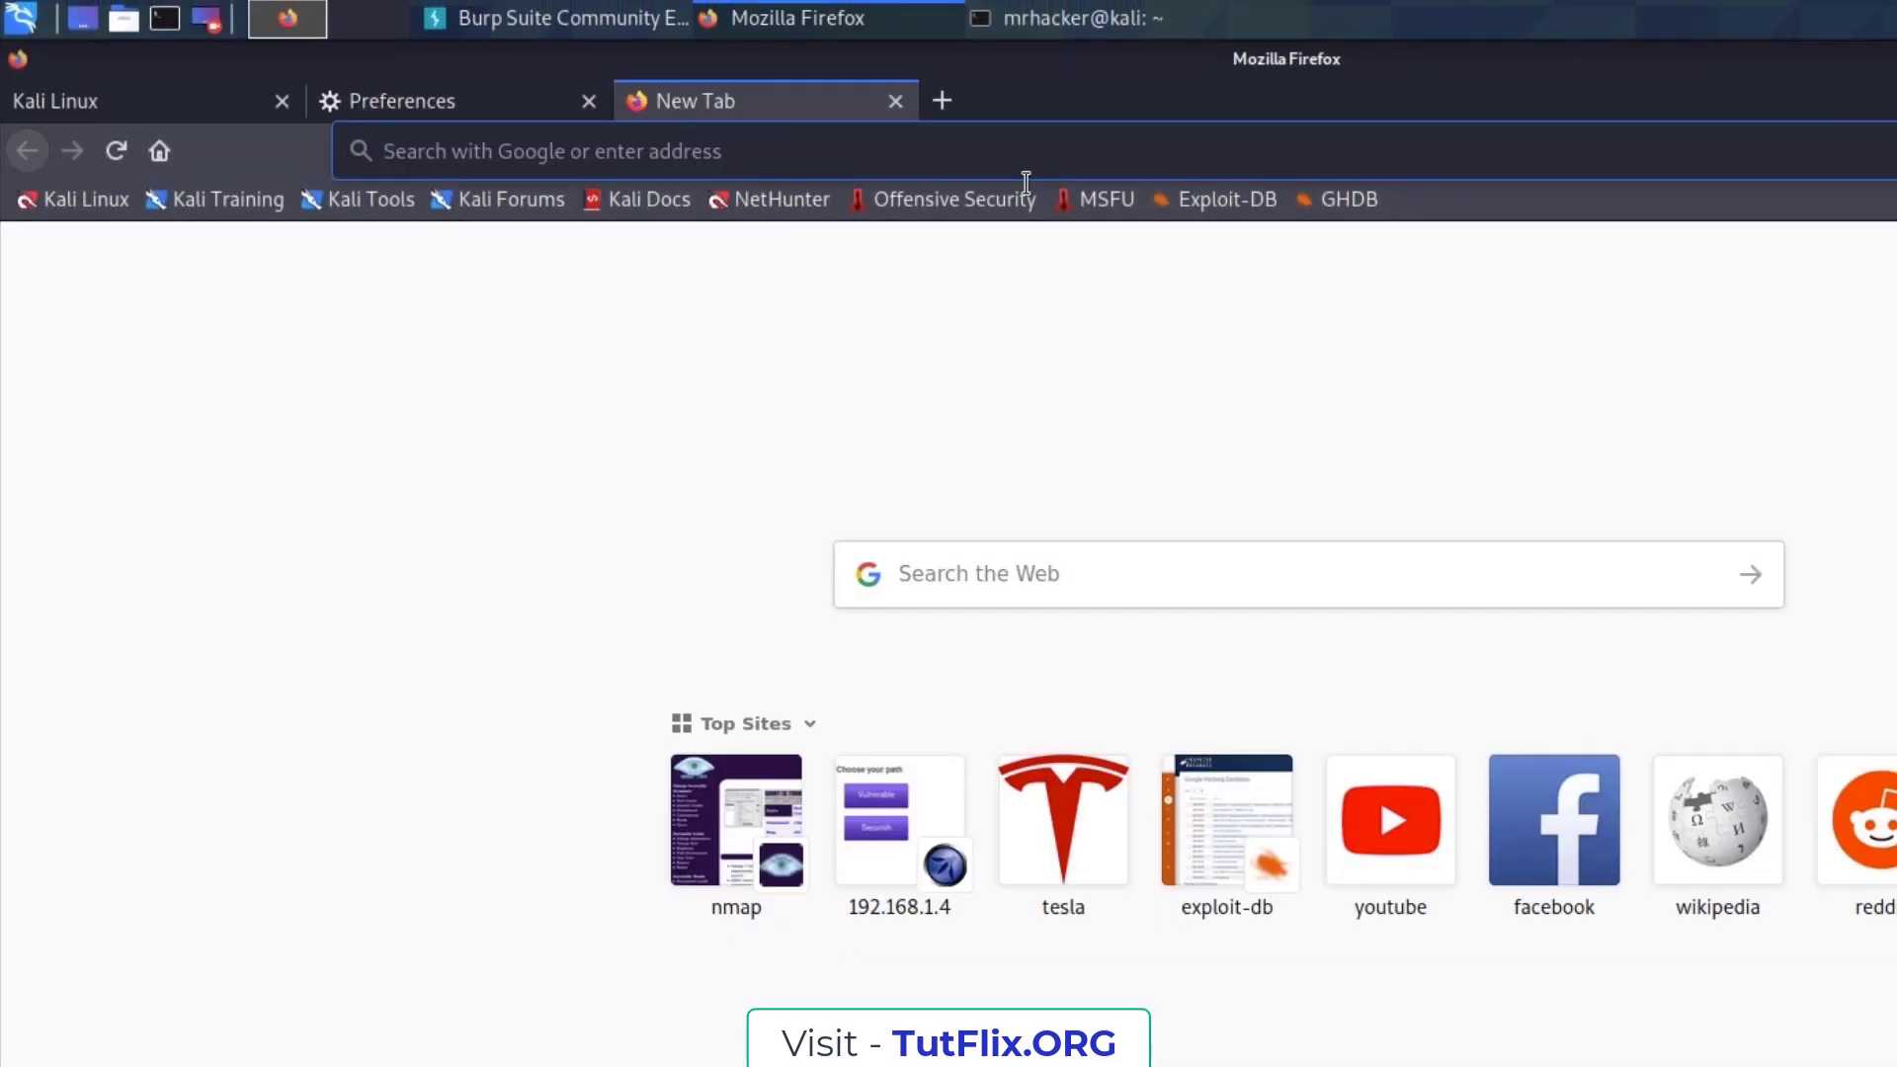
text(arh.bg)
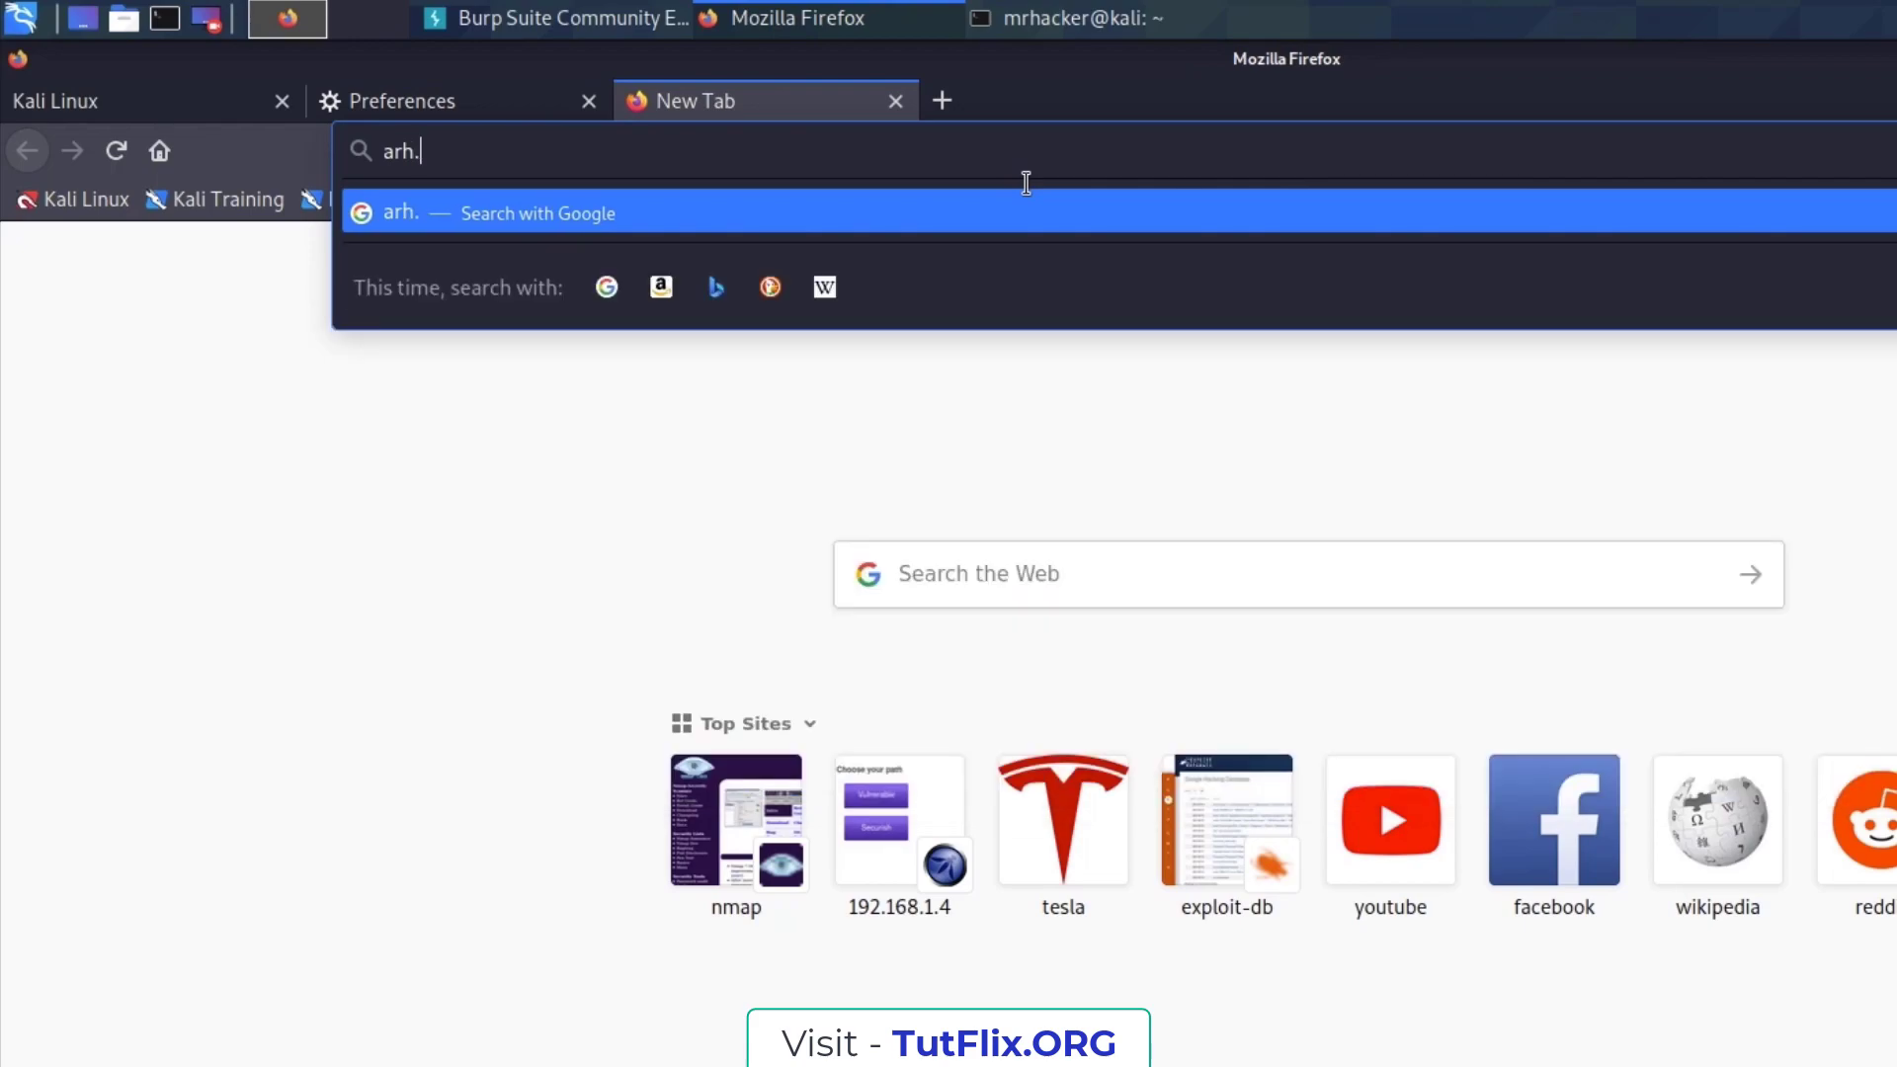
text(.ac.rs)
key(Return)
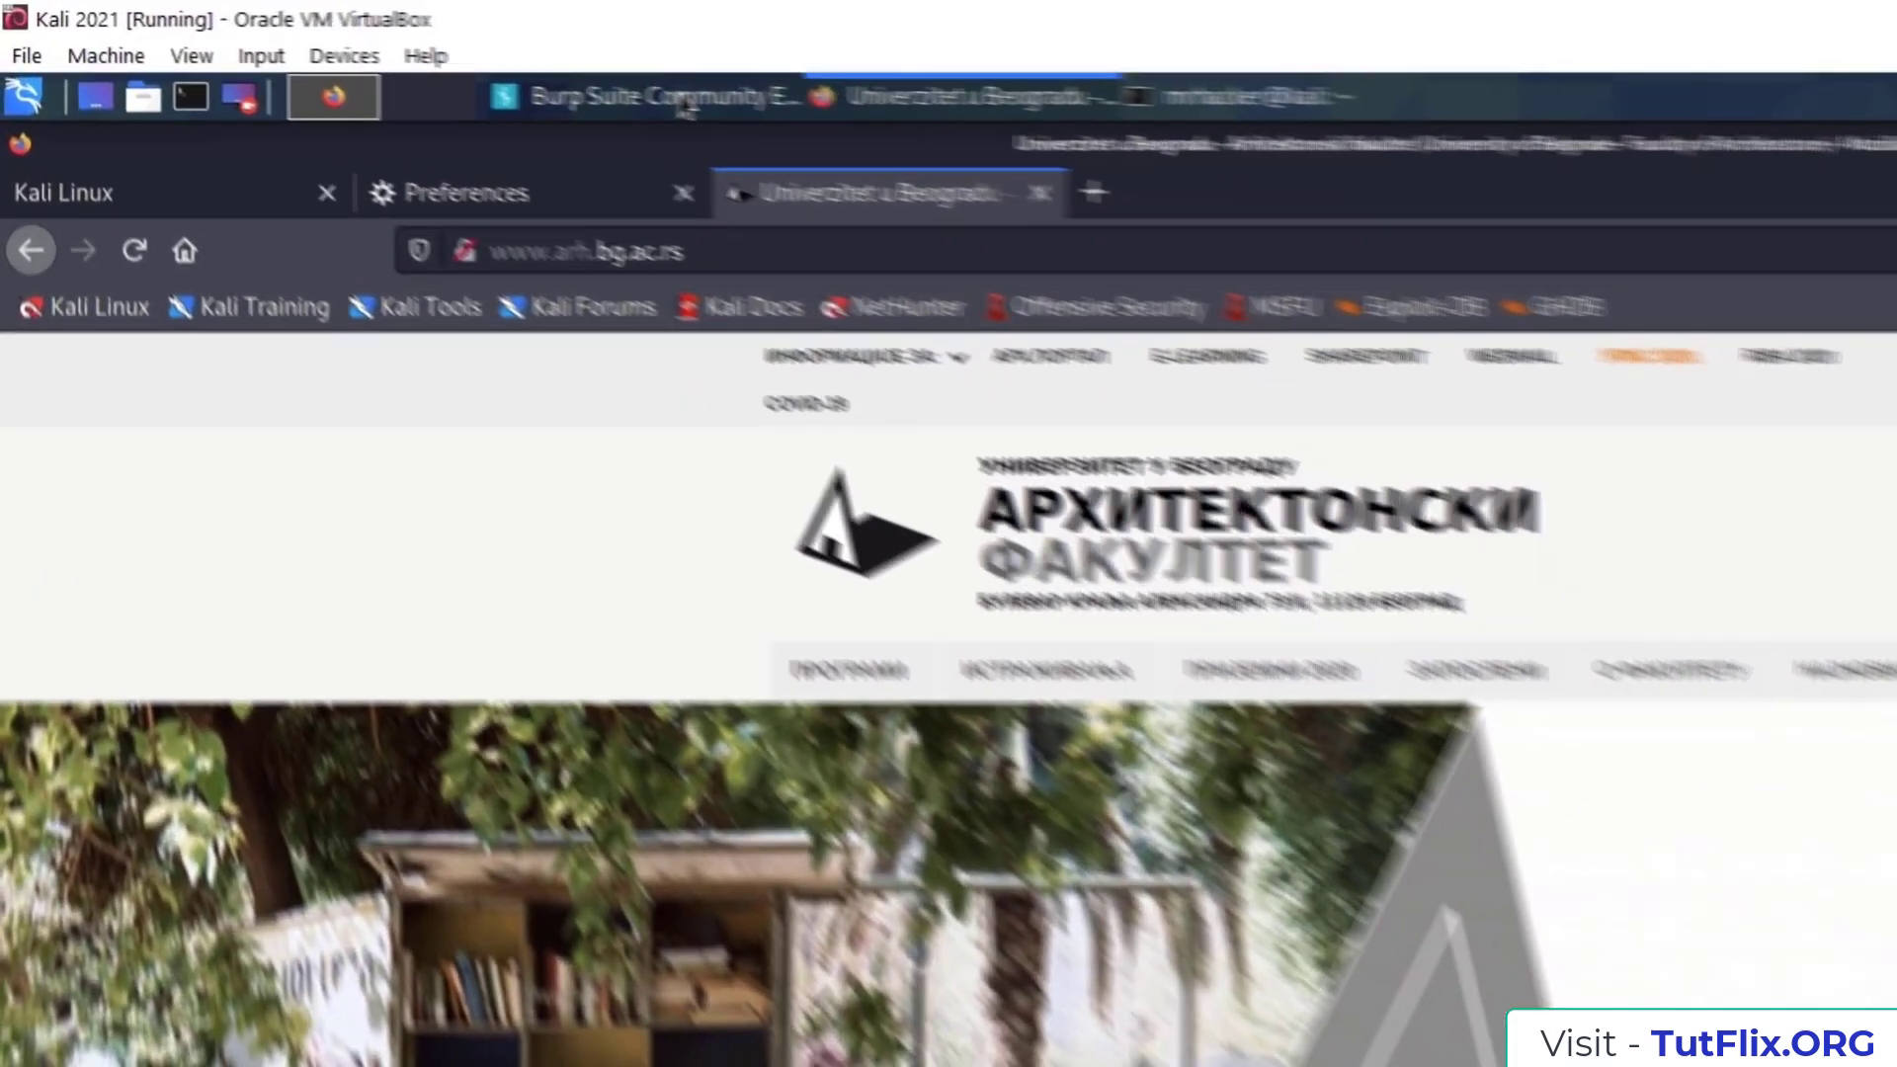
Switch to Burp Suite to review the dashboard and Target site map for the visited website, and return to Firefox.
click(415, 61)
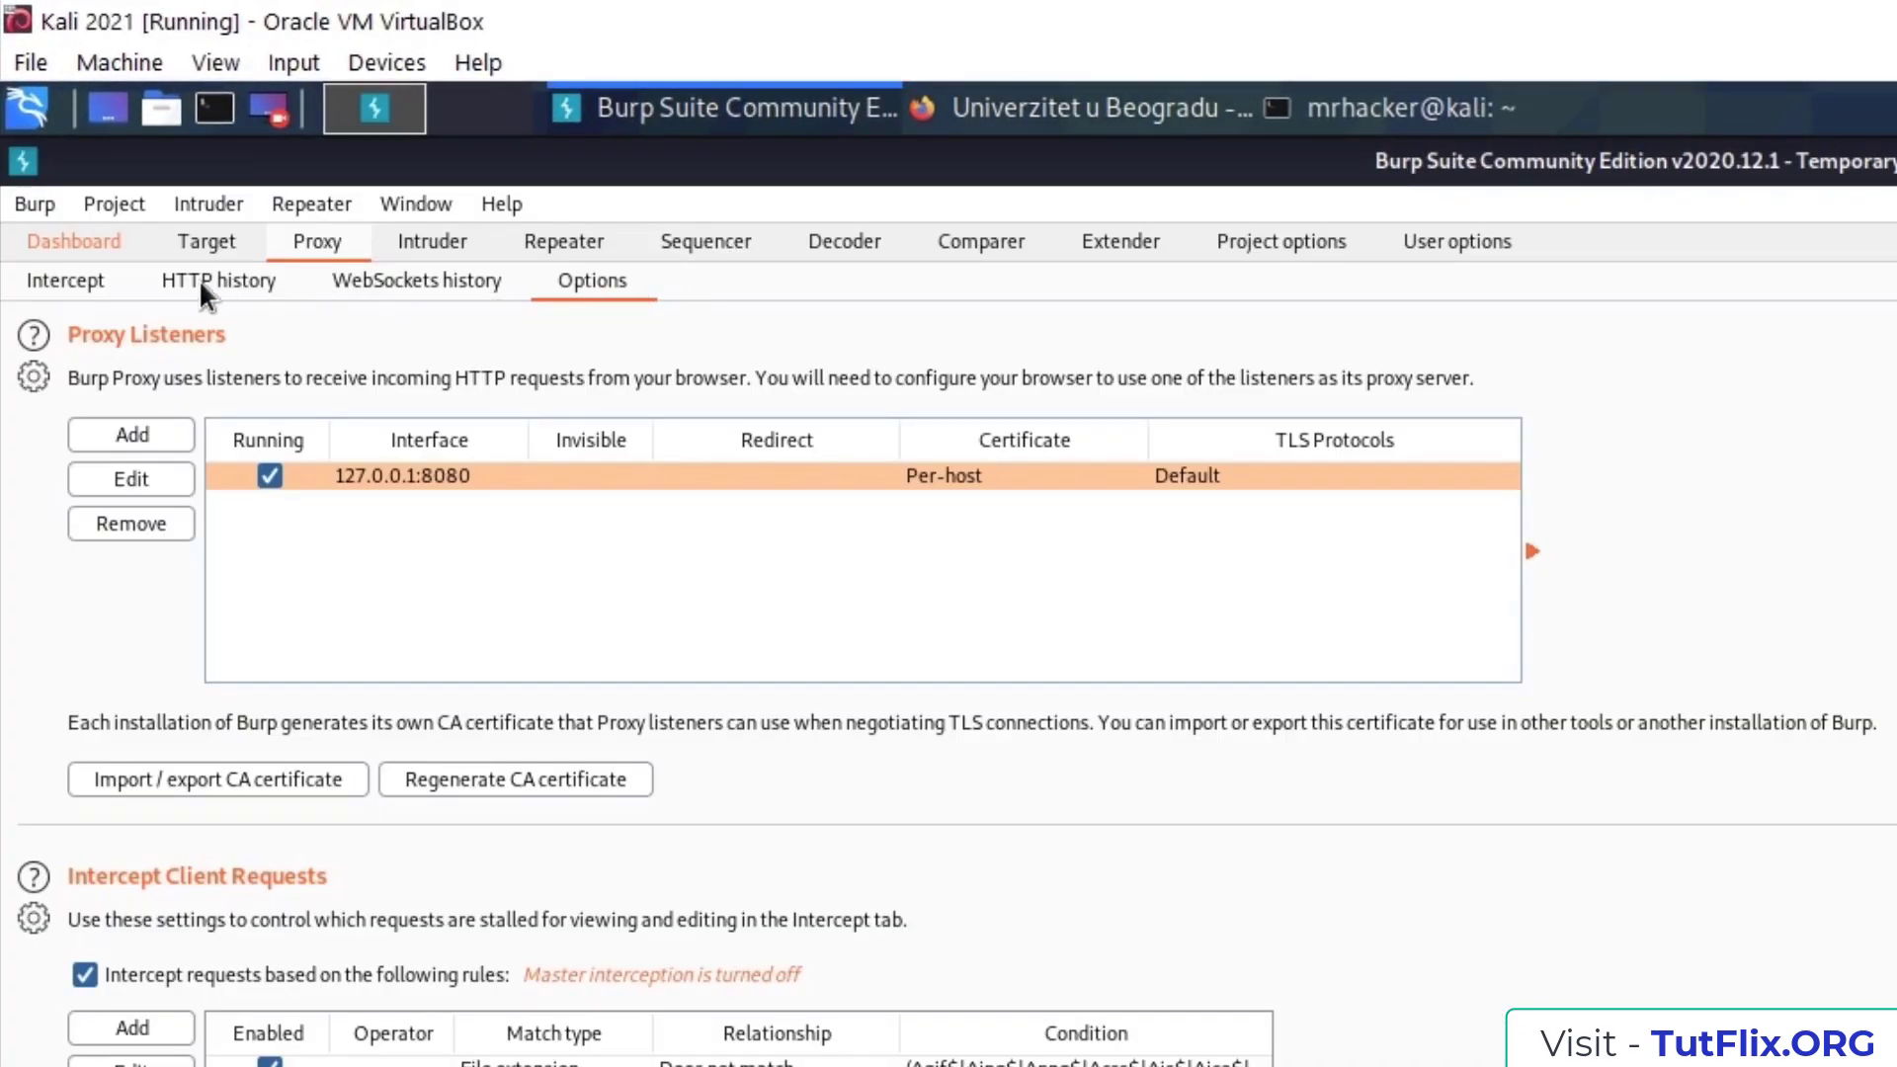
click(71, 244)
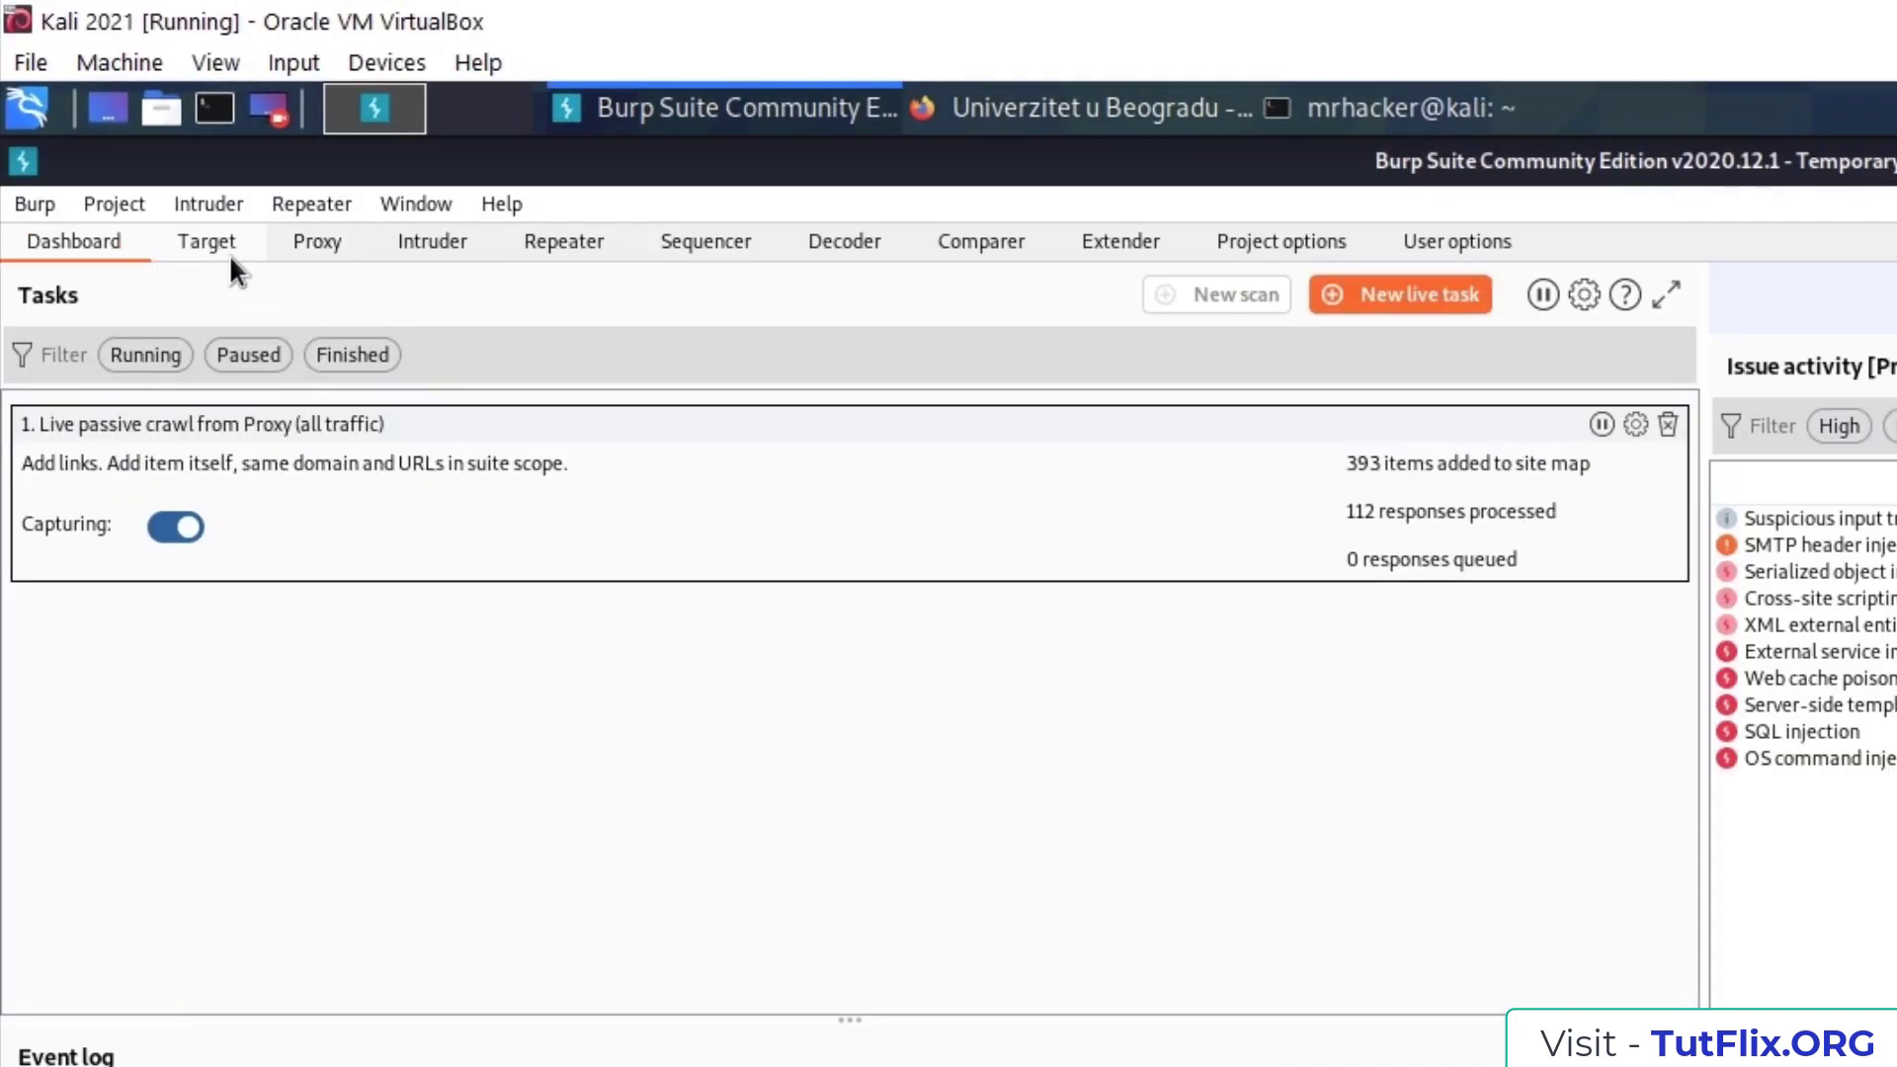
click(210, 245)
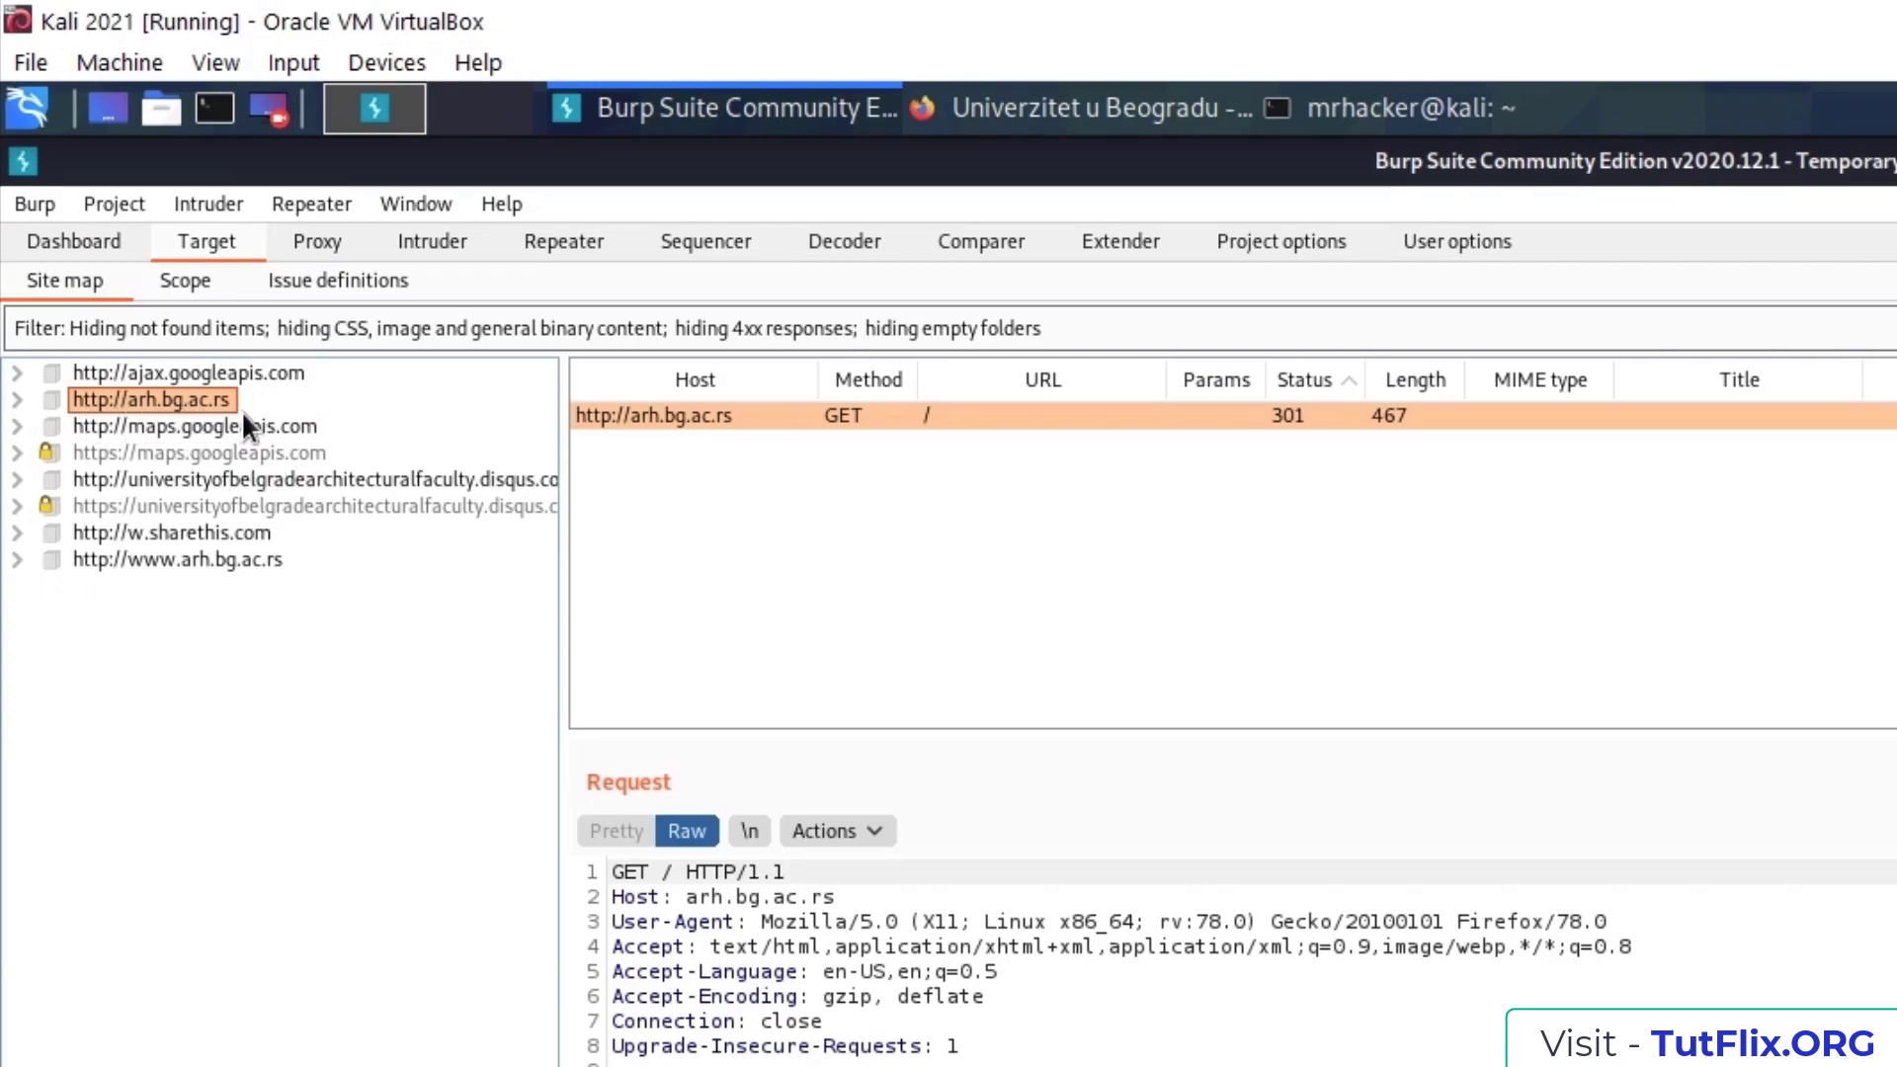
click(1084, 117)
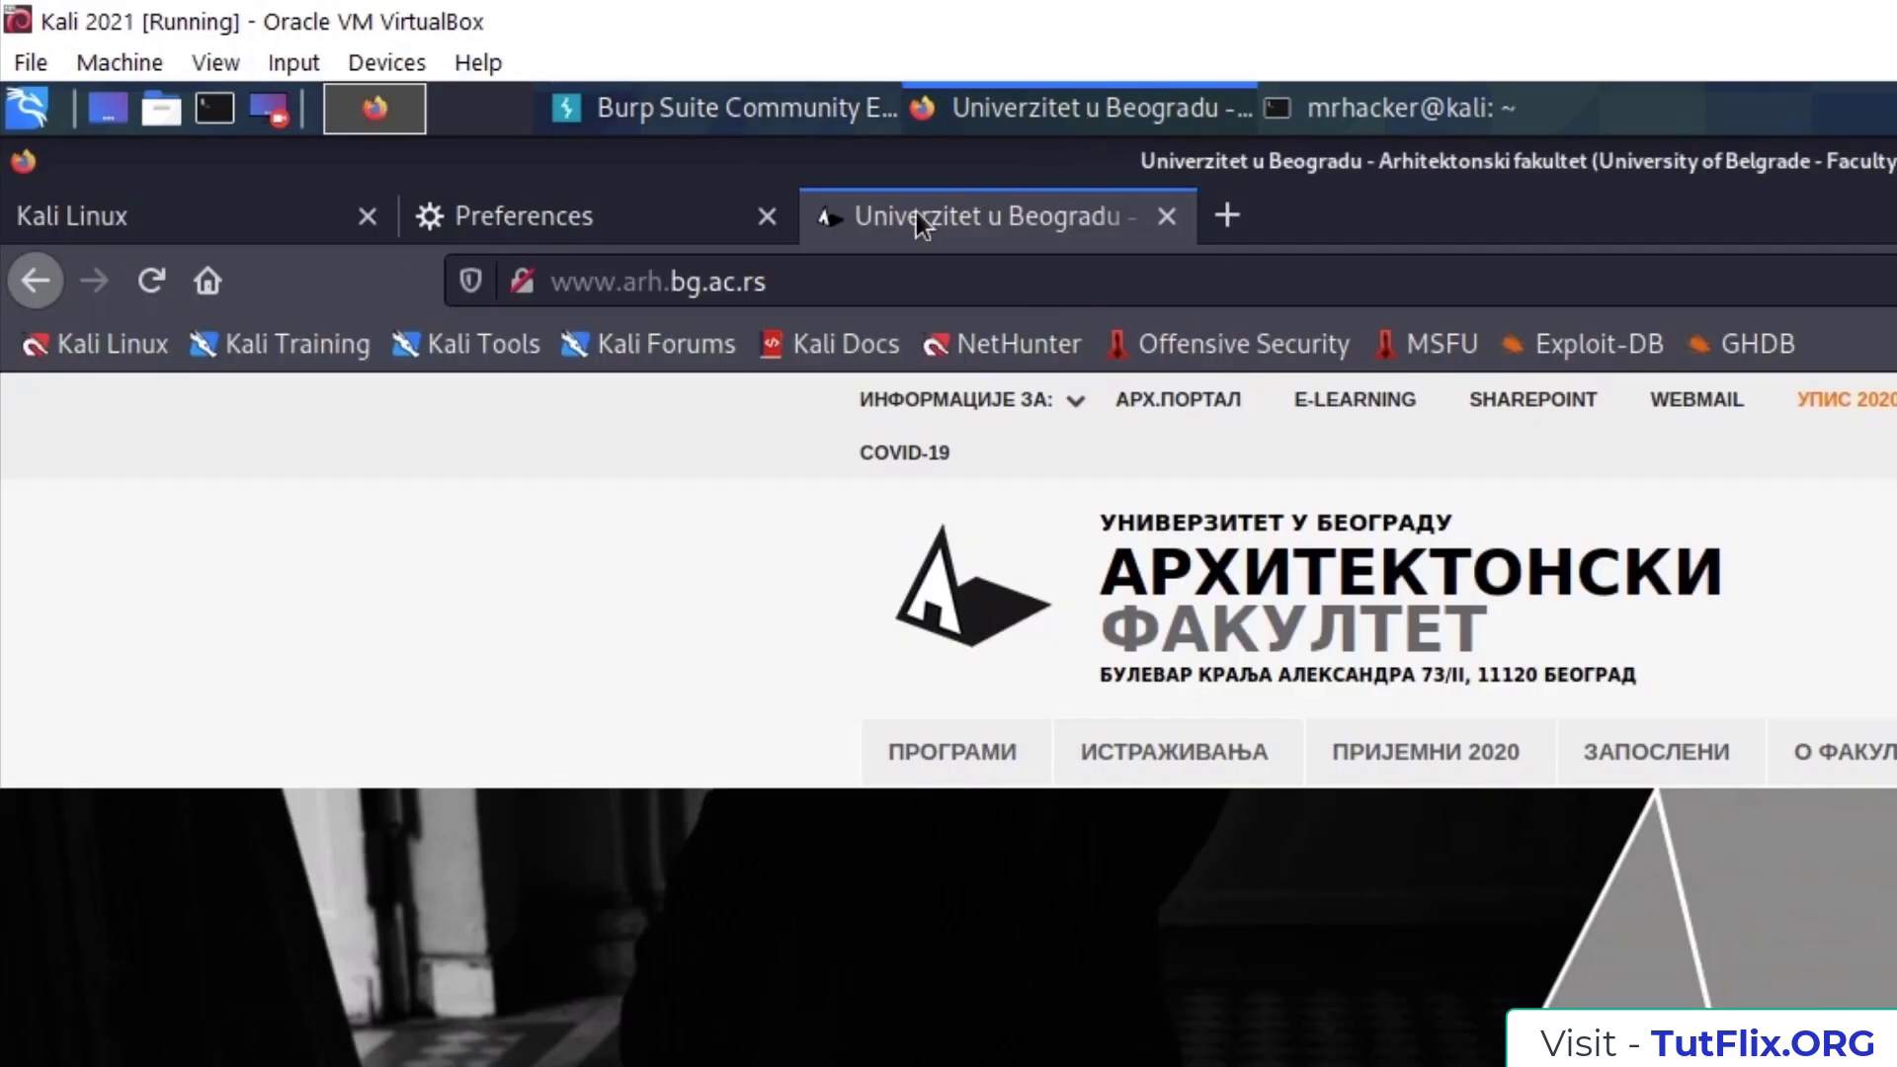
Try to load facebook.com in a new browser tab through the proxy.
click(1233, 235)
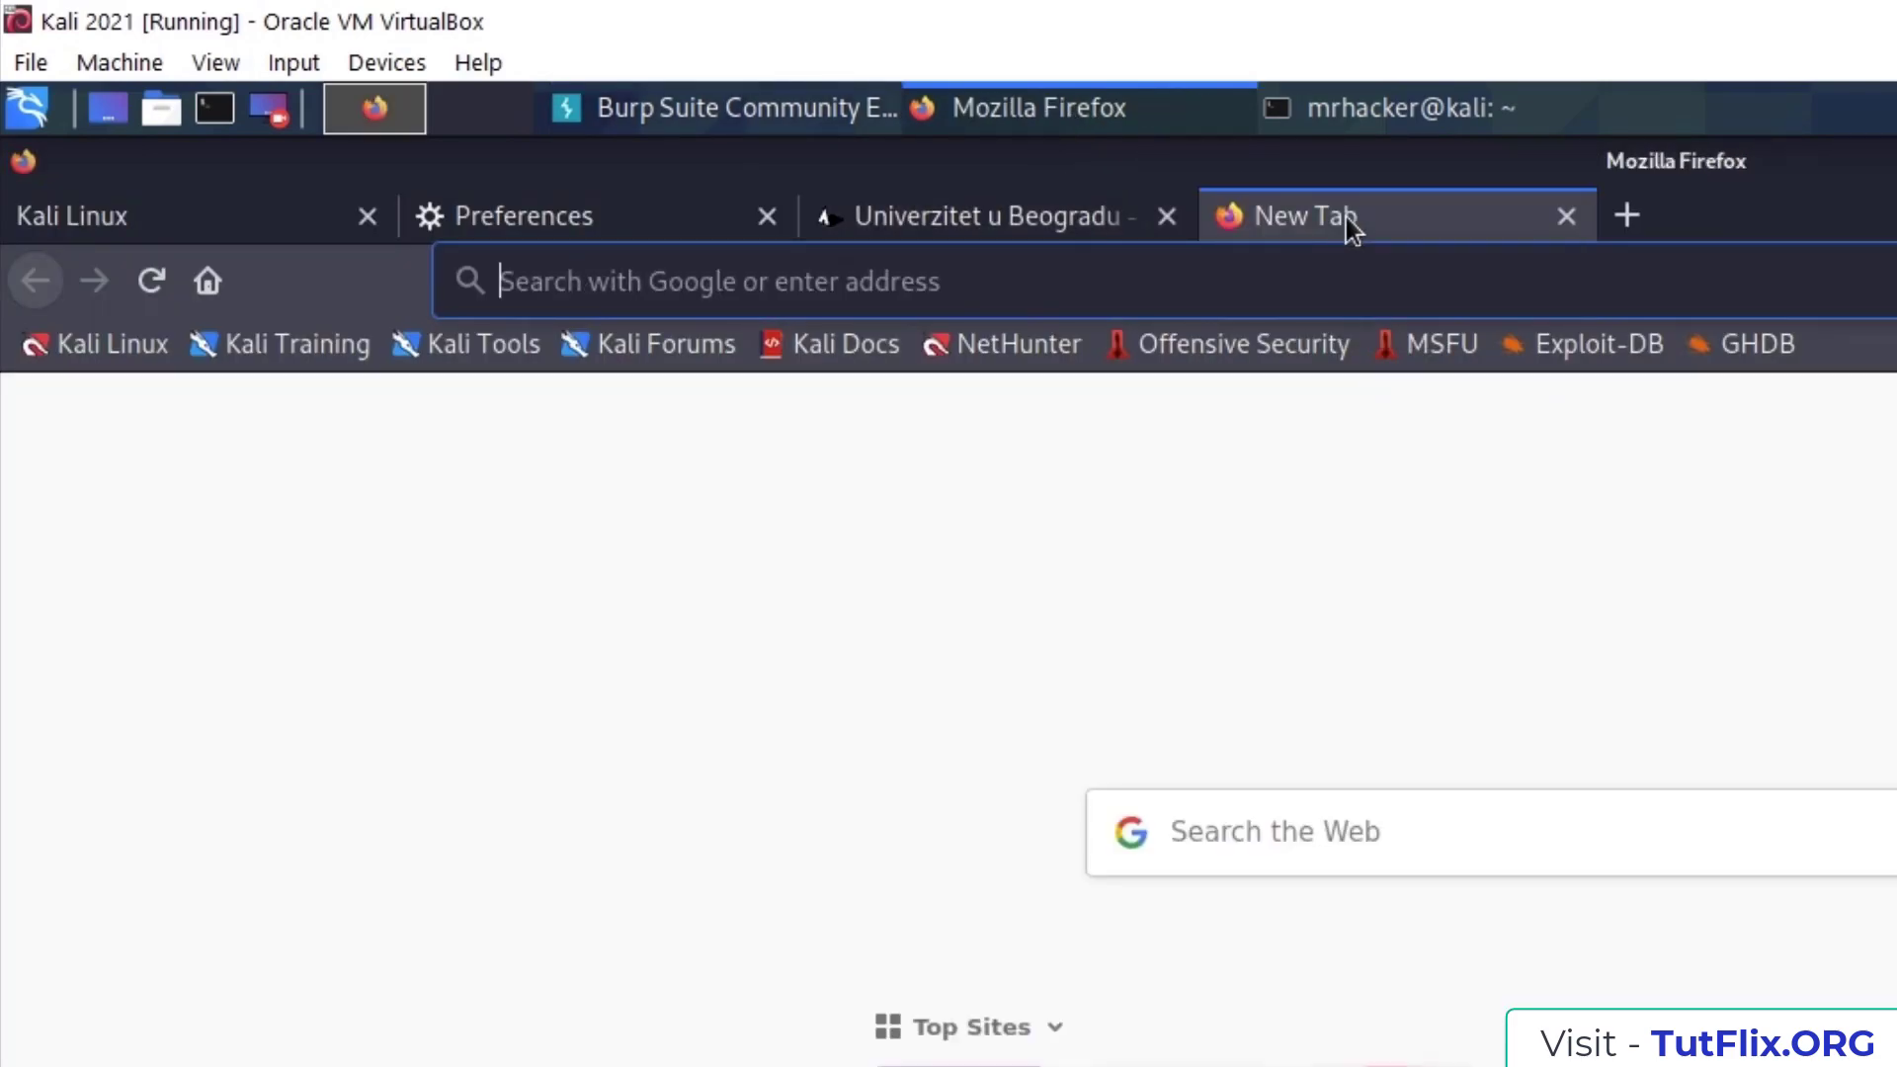
text(facebook.com)
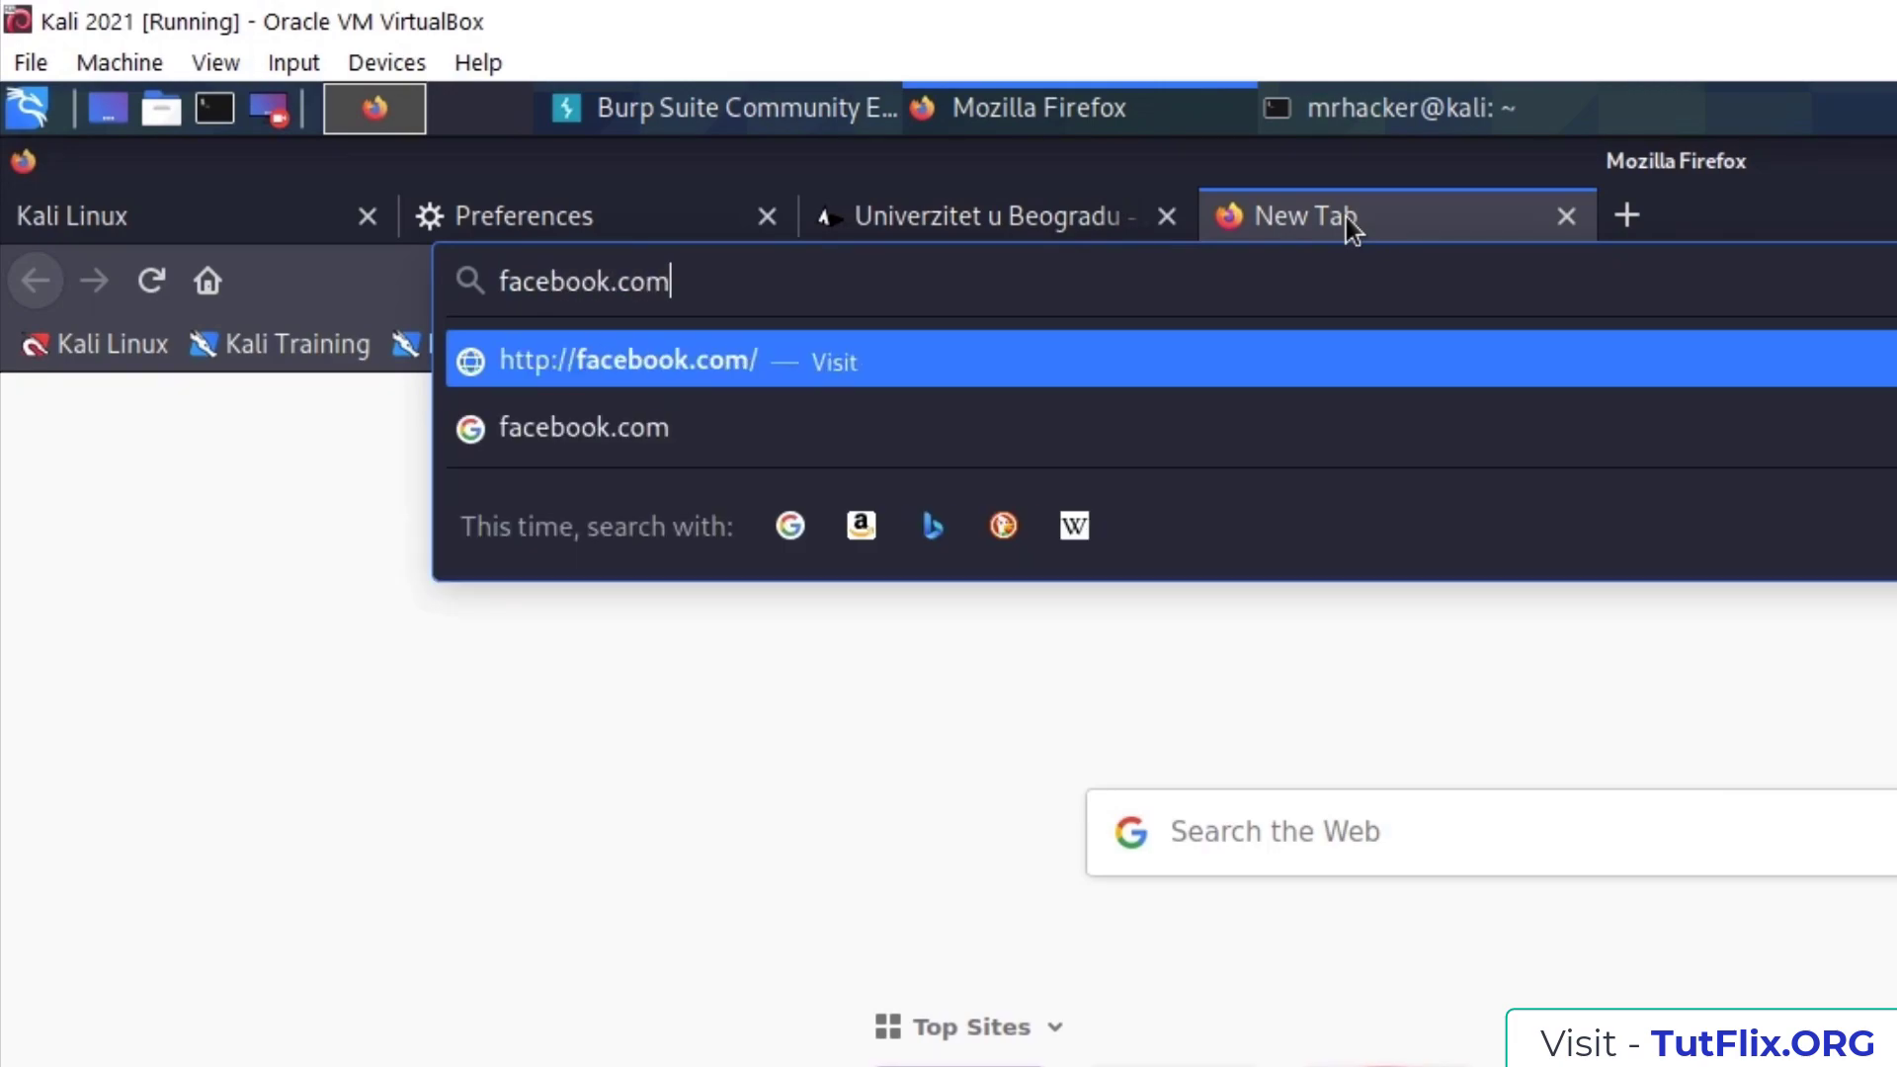
key(Return)
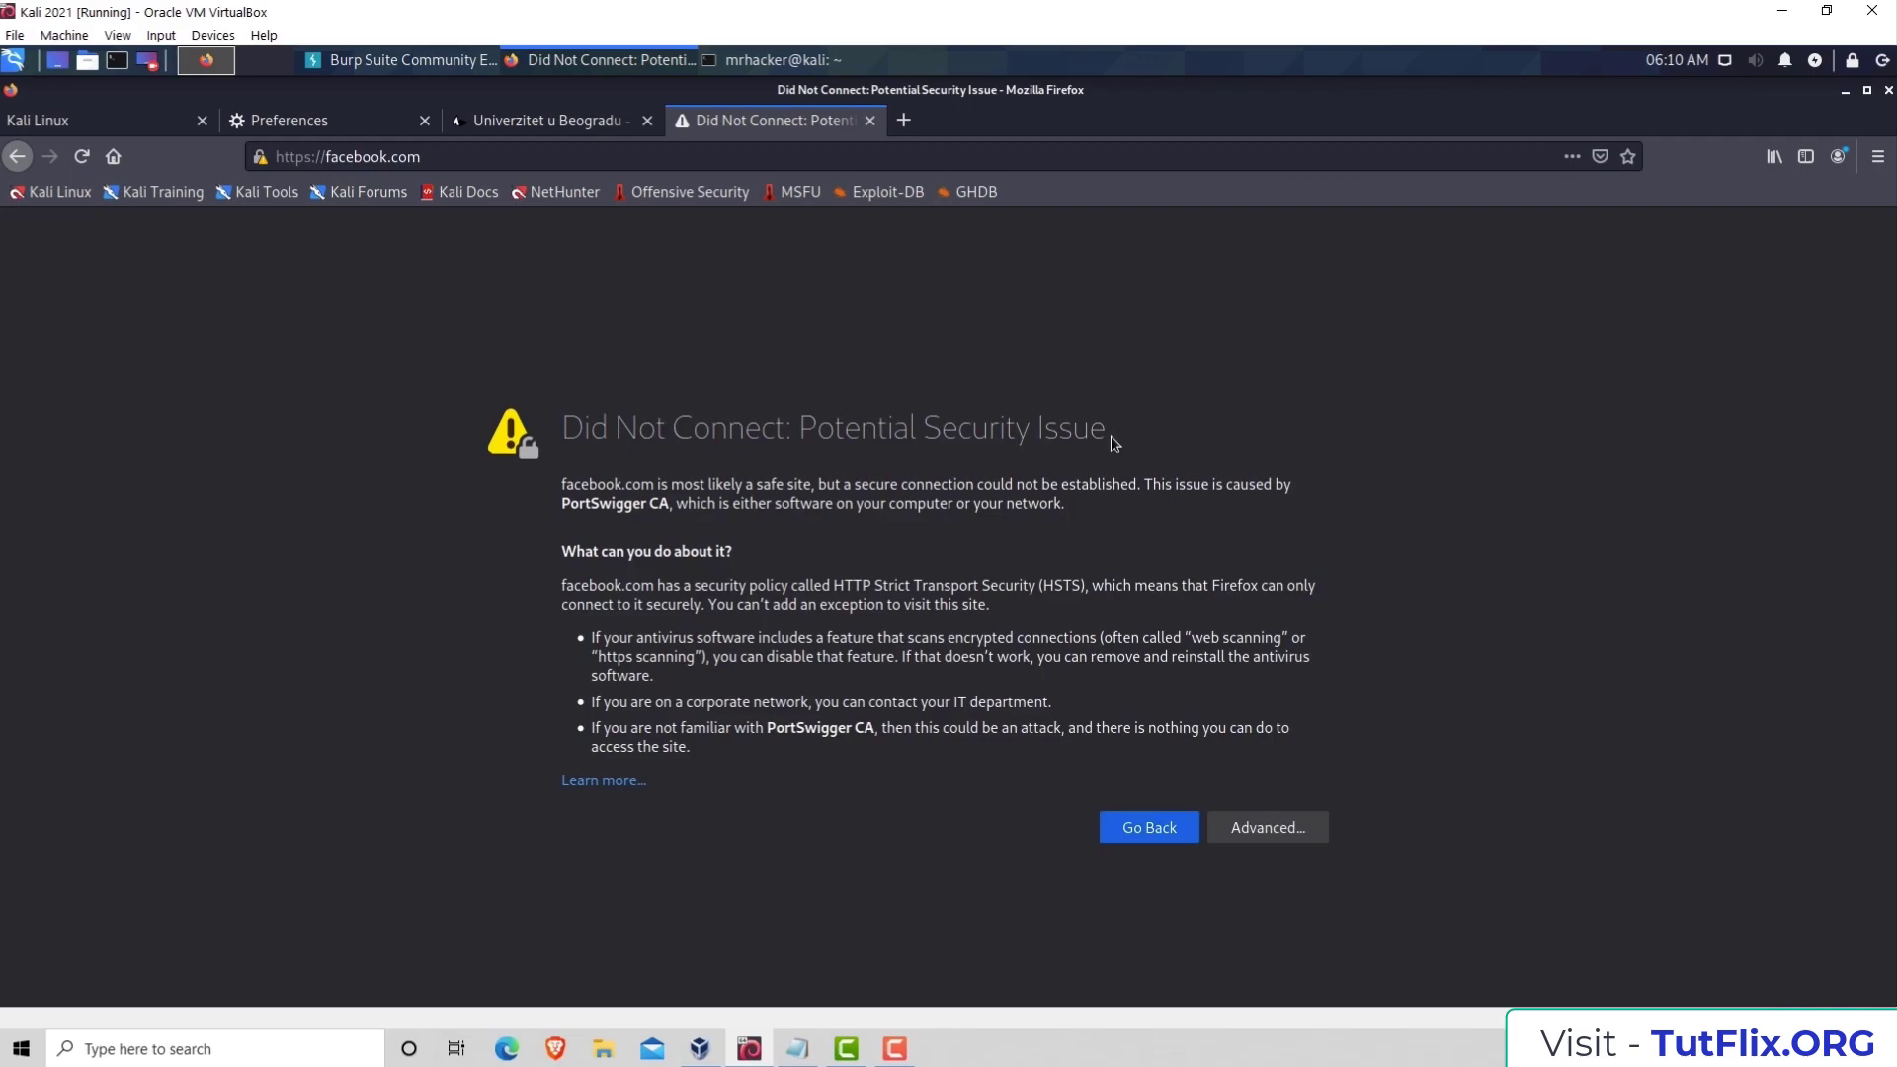
click(903, 120)
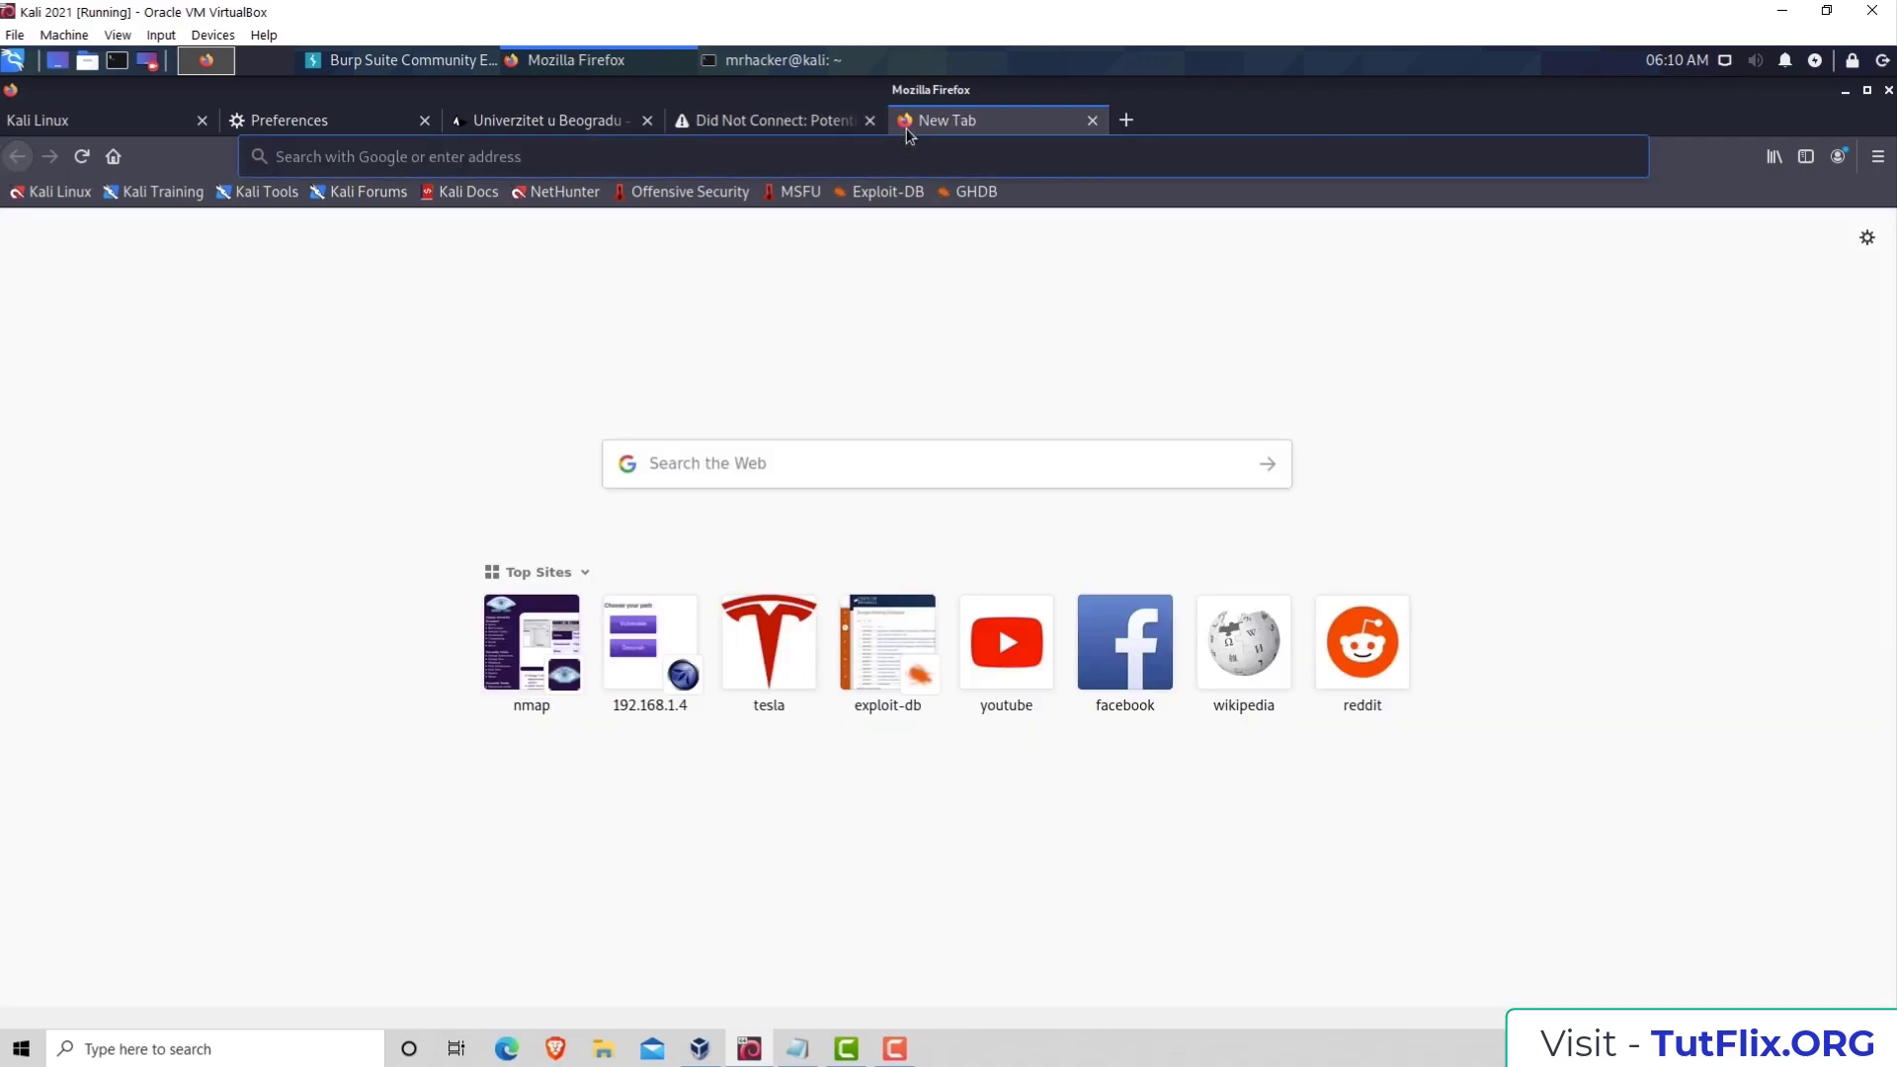
text(http)
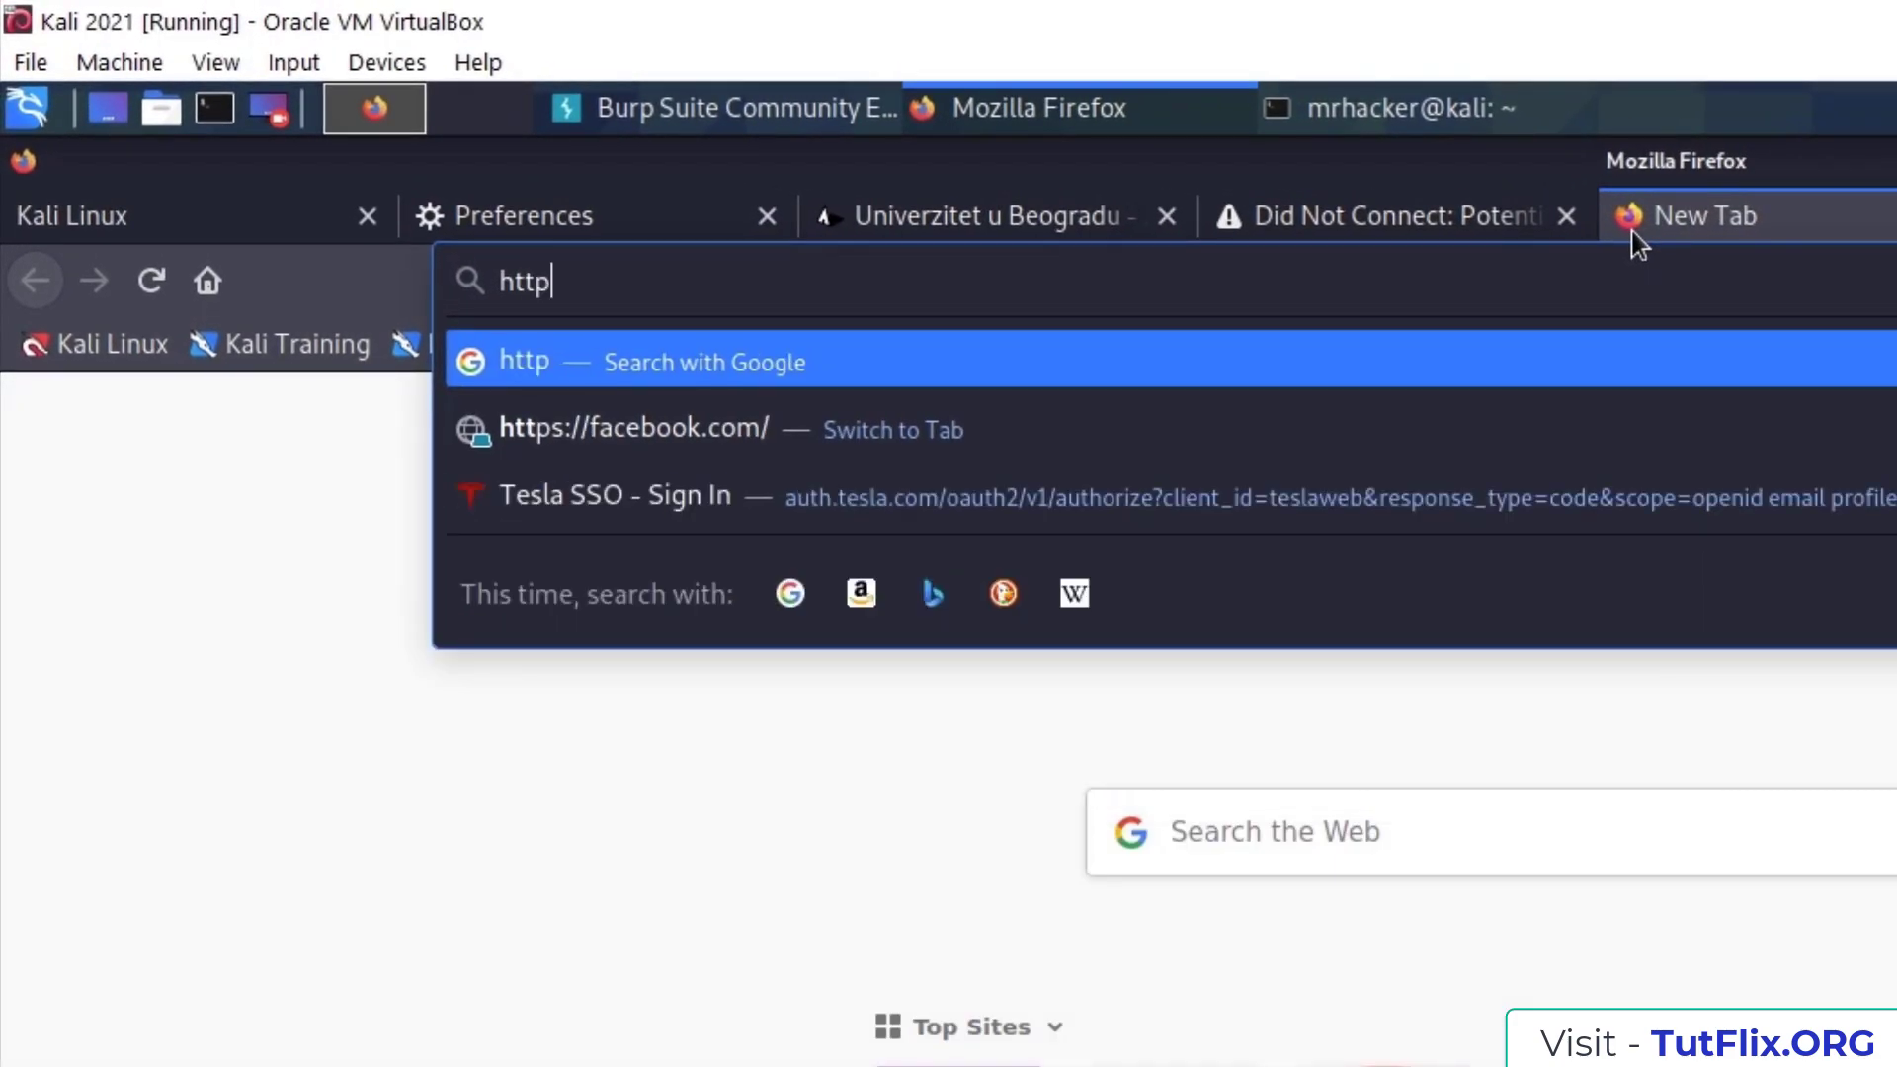
text(://burp)
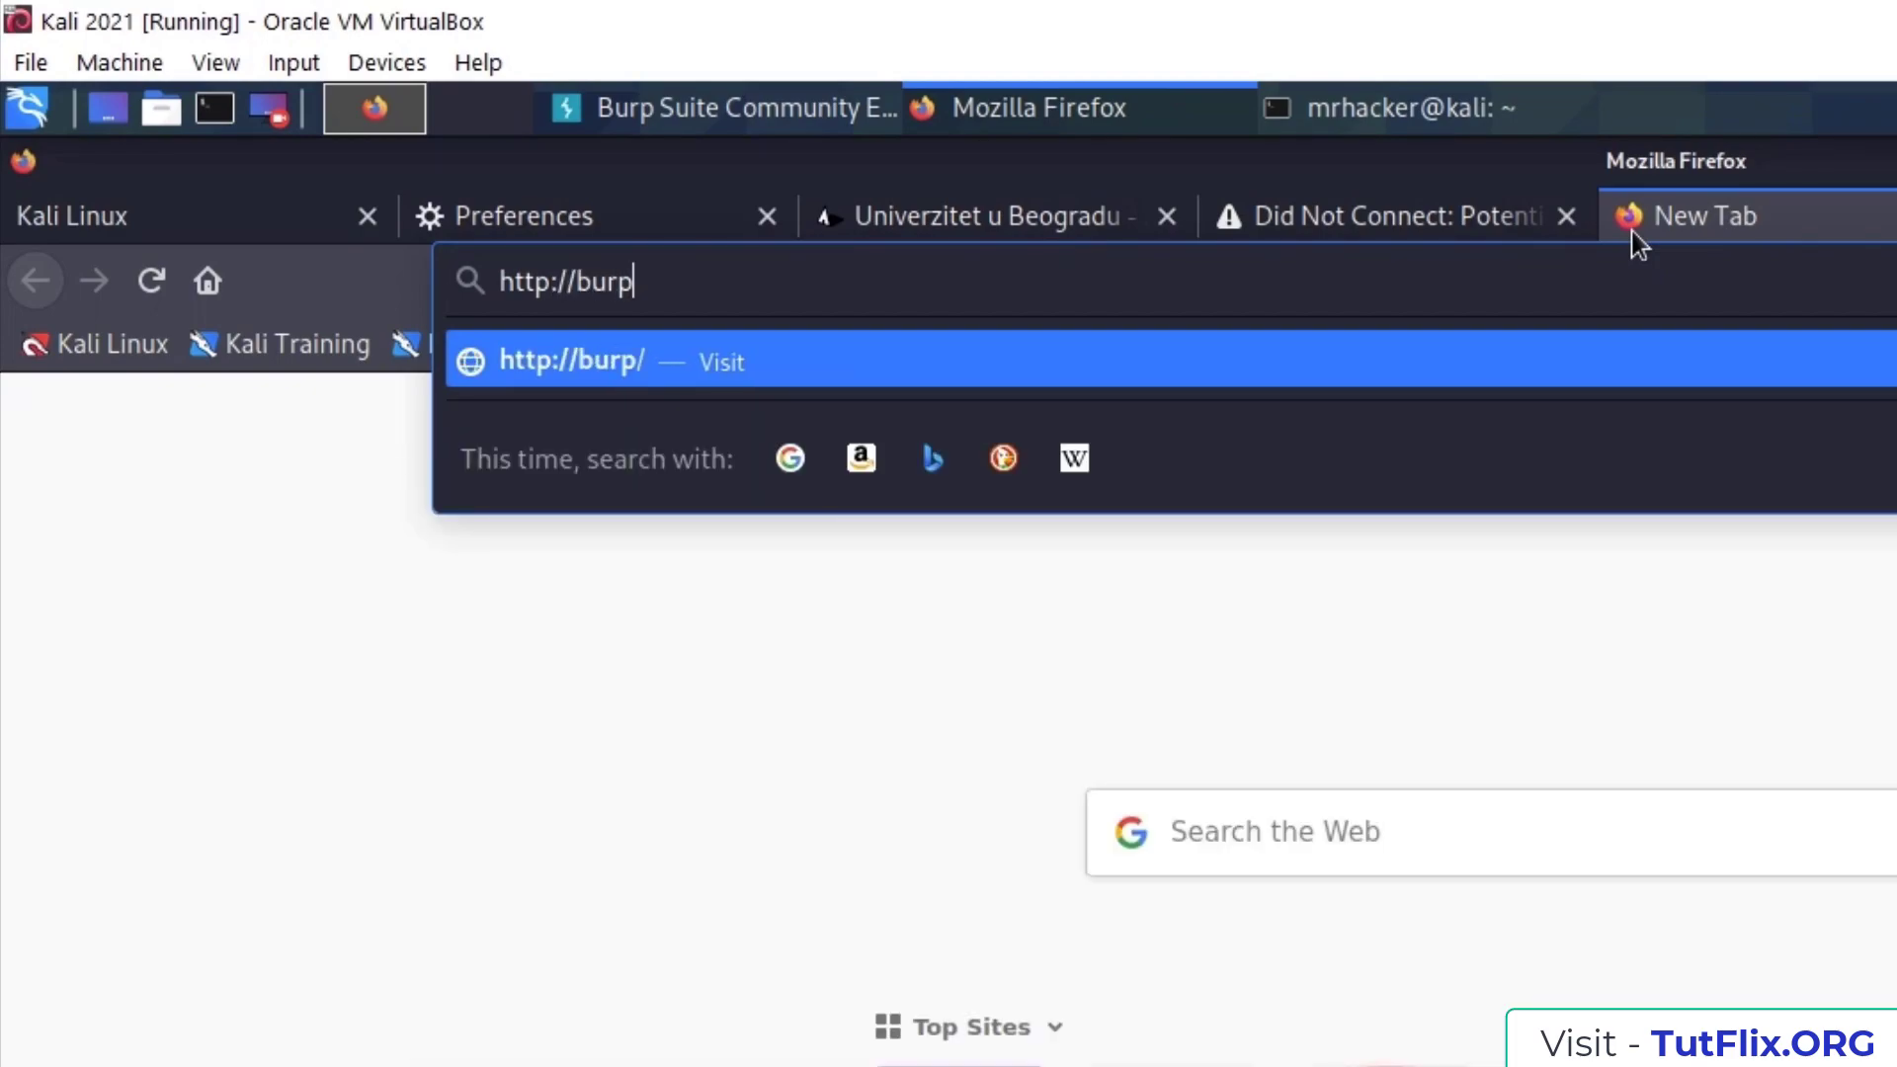
key(Return)
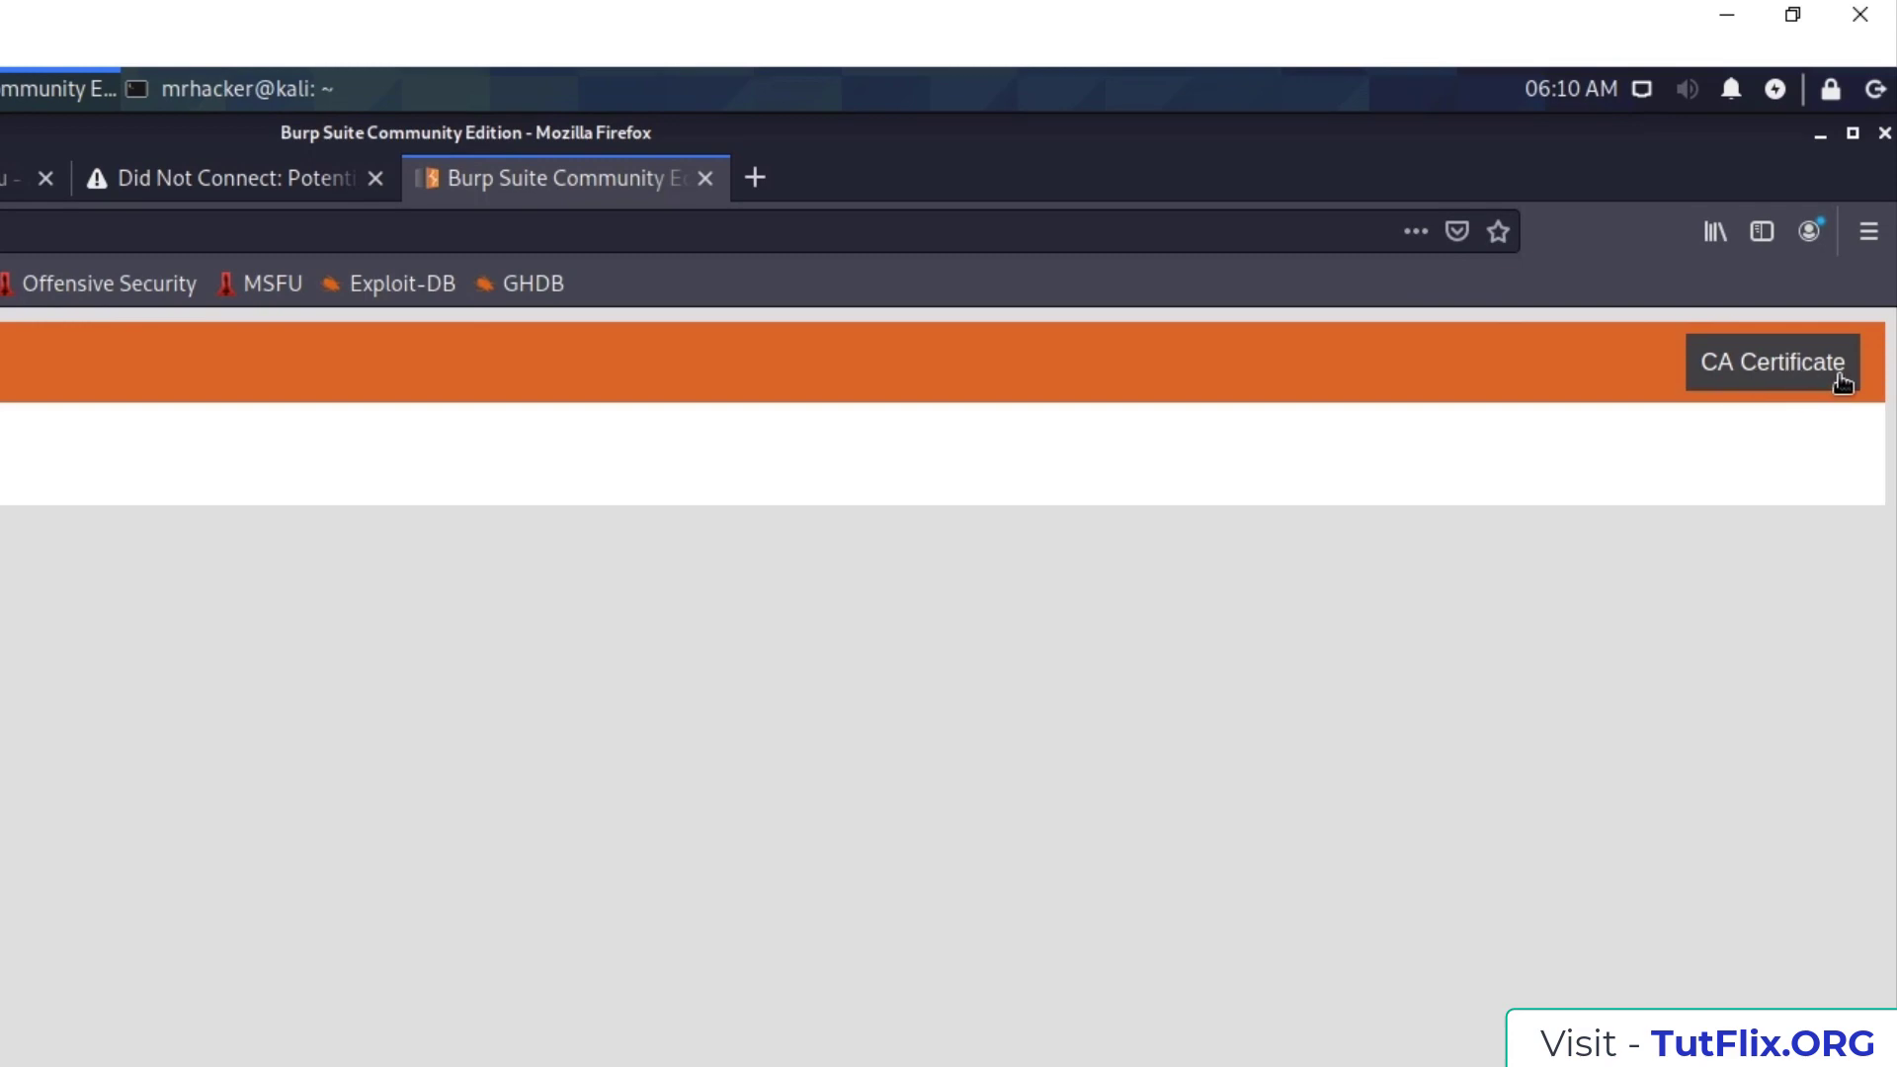
Download Burp's CA certificate, saving cacert.der to disk.
click(1775, 382)
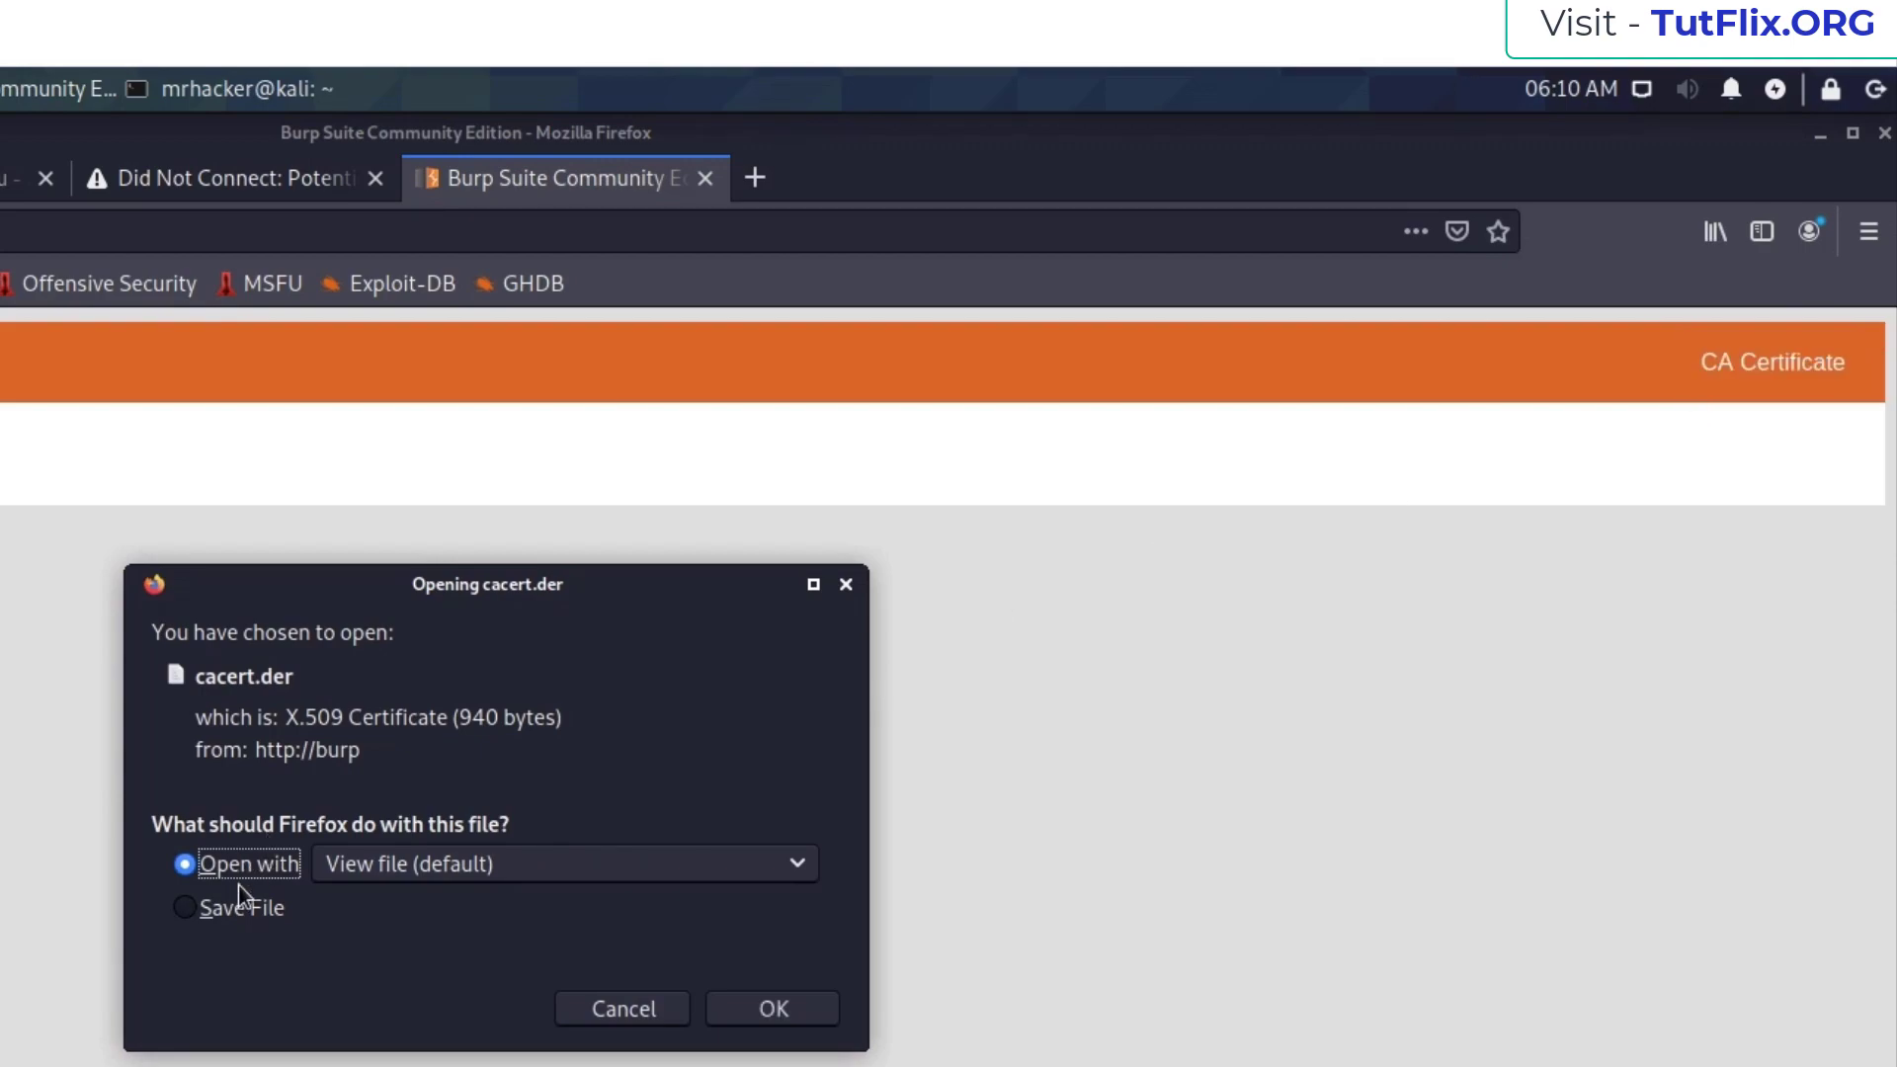
click(198, 919)
click(793, 1016)
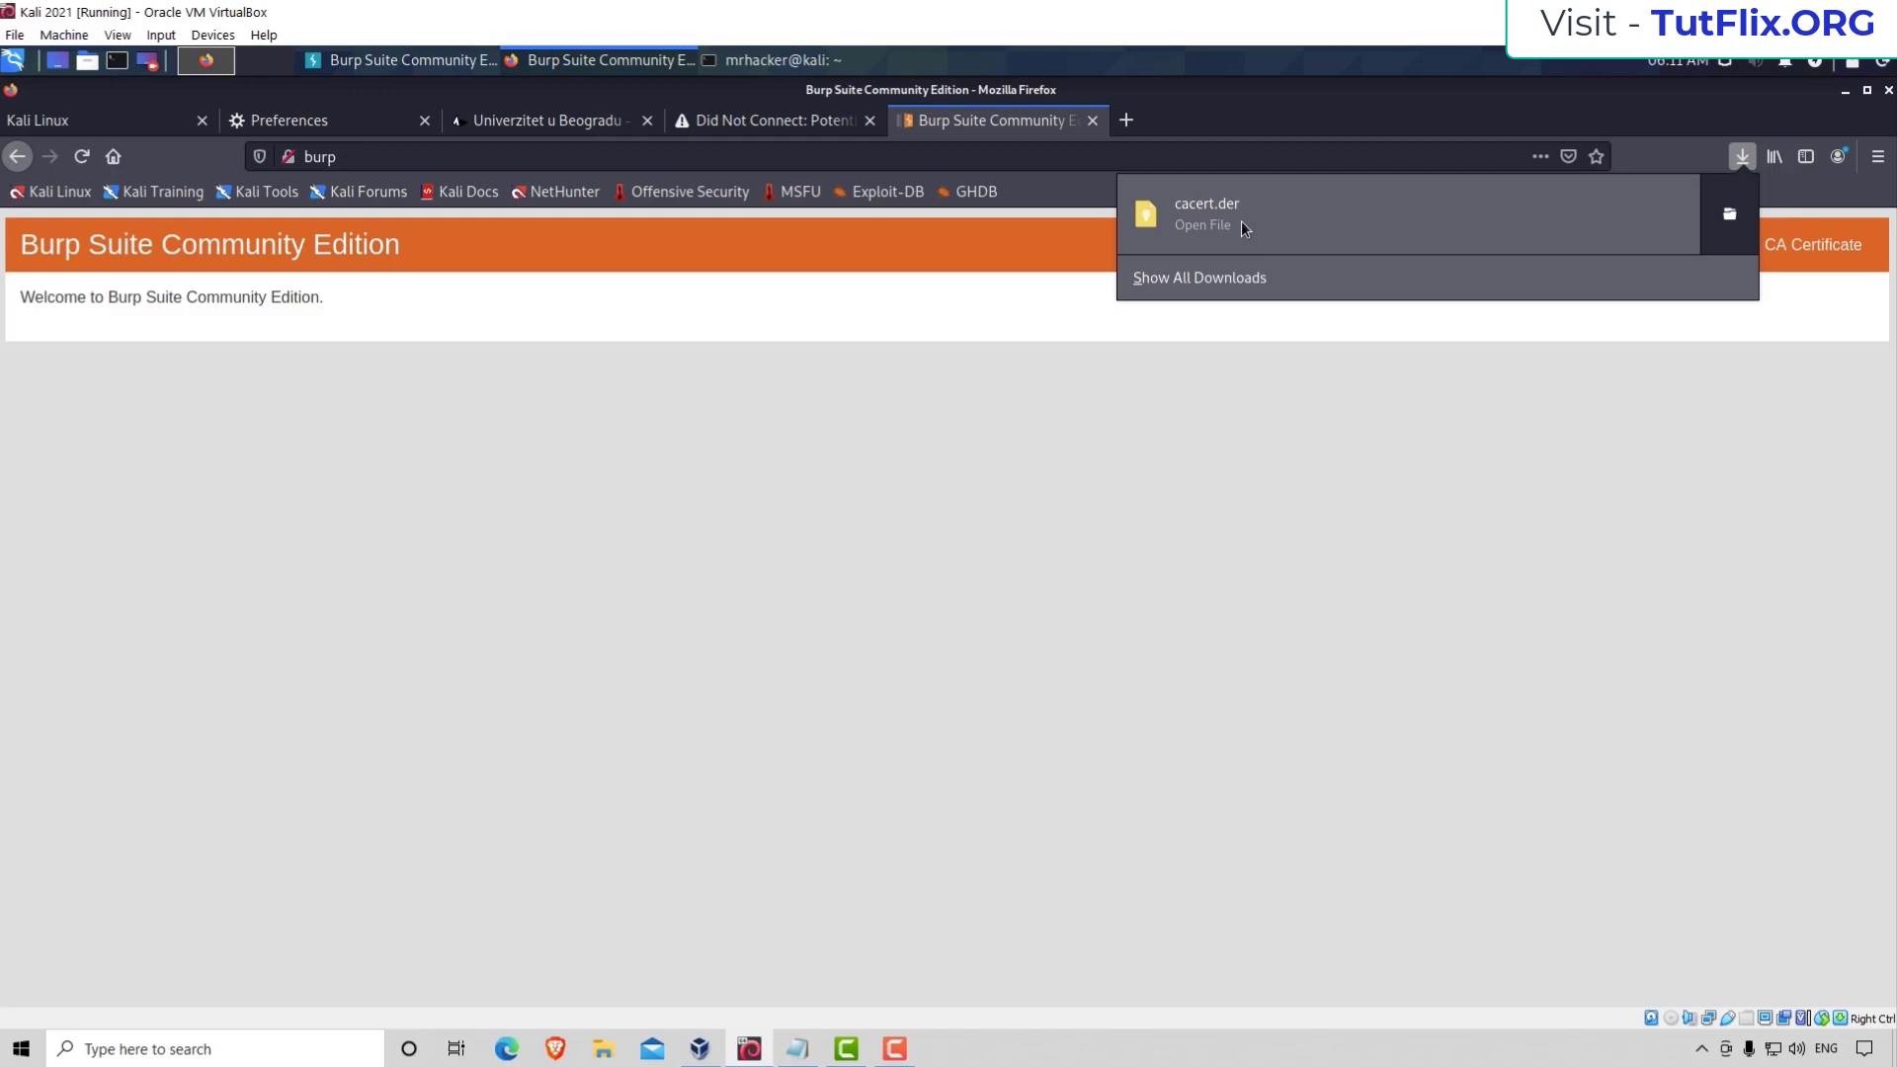
click(1033, 545)
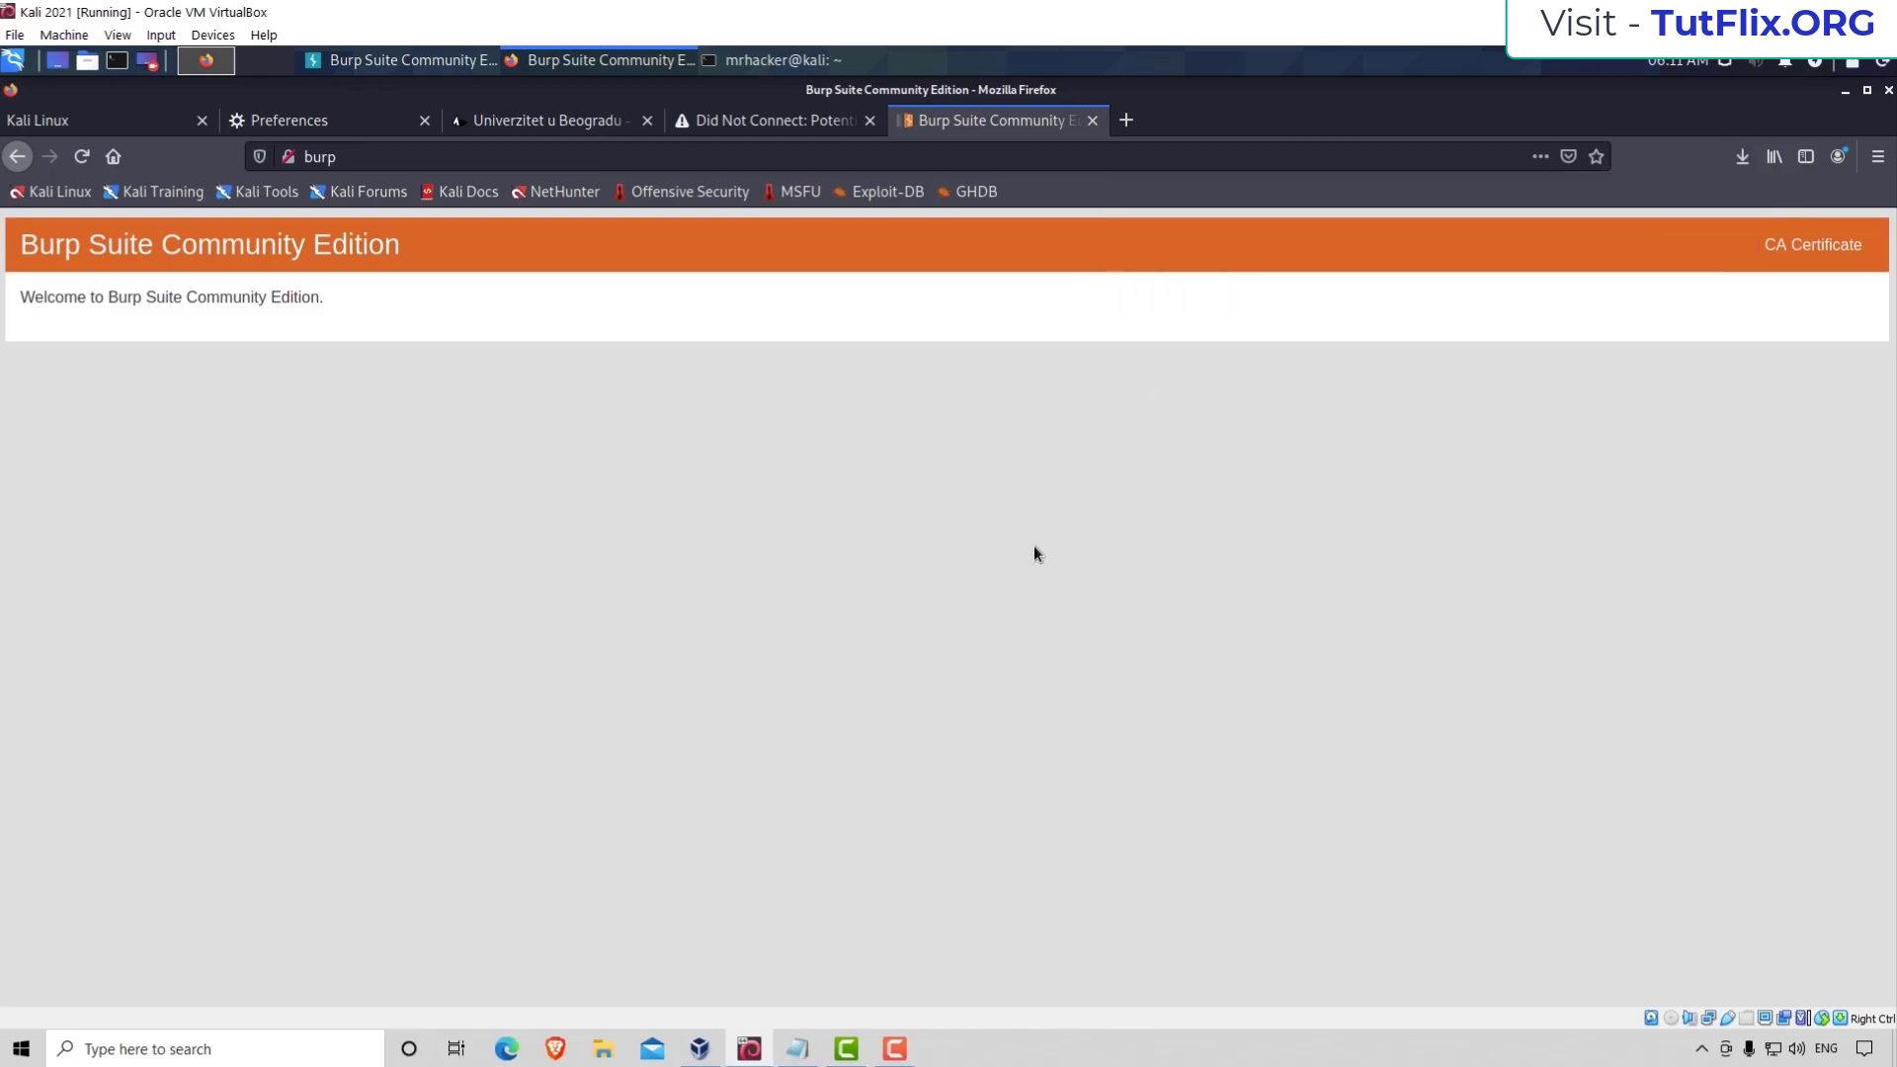
Return to the Firefox preferences and open the Certificate Manager from the Privacy & Security certificate settings.
click(344, 120)
scroll(490, 394, up, 3)
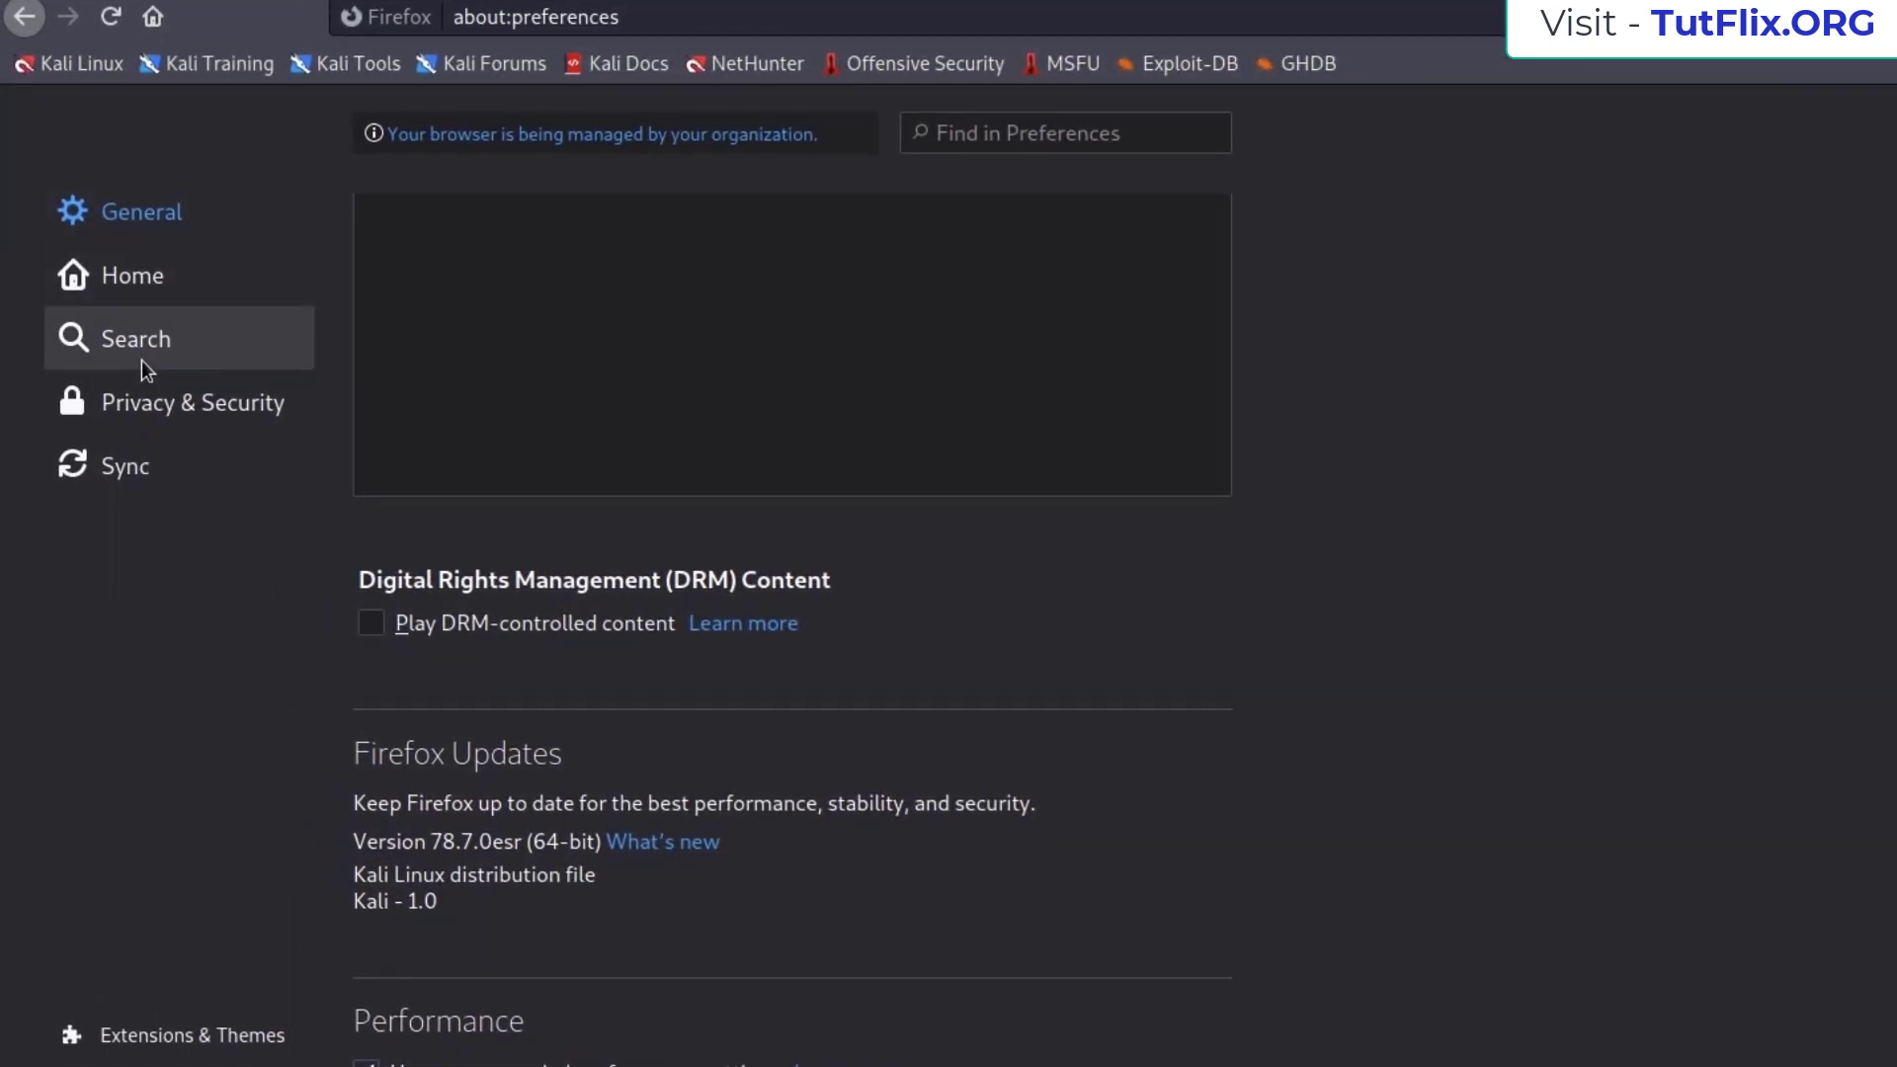
click(140, 413)
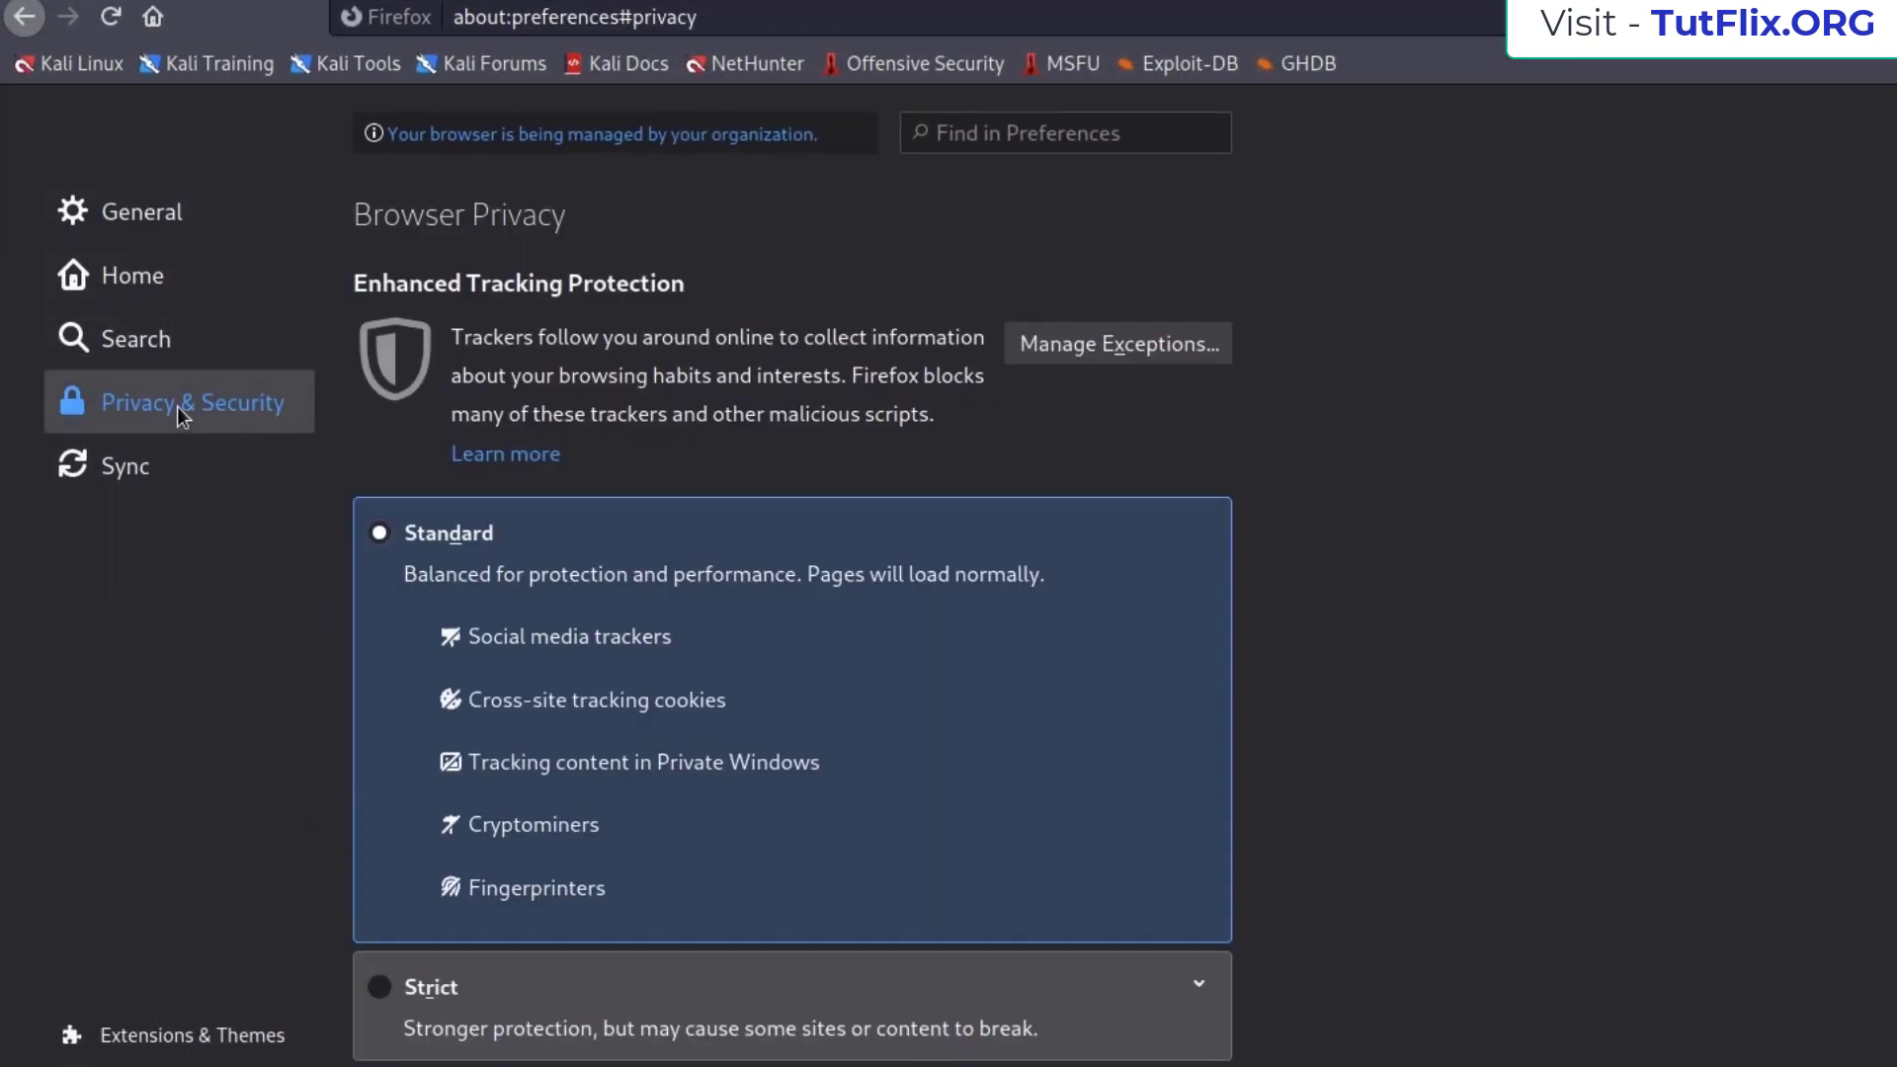
scroll(1396, 524, down, 10)
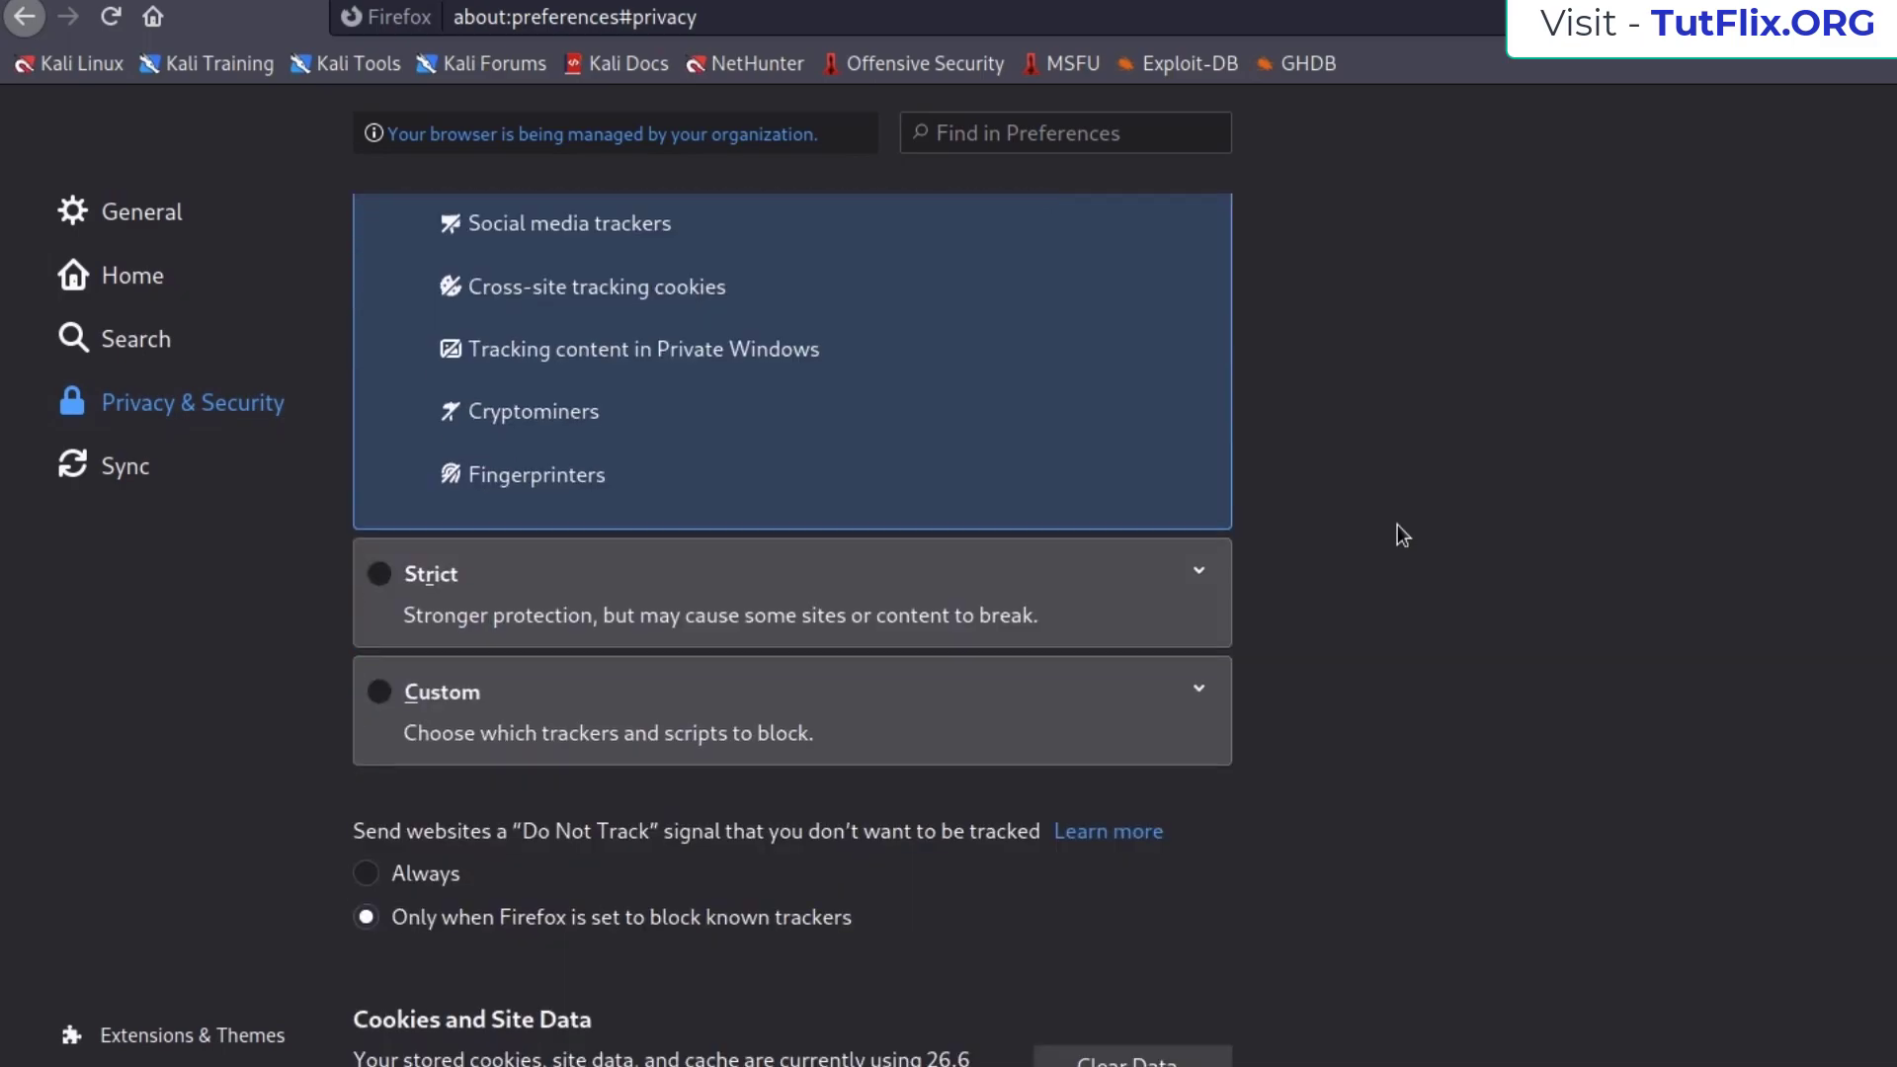
scroll(1397, 524, down, 15)
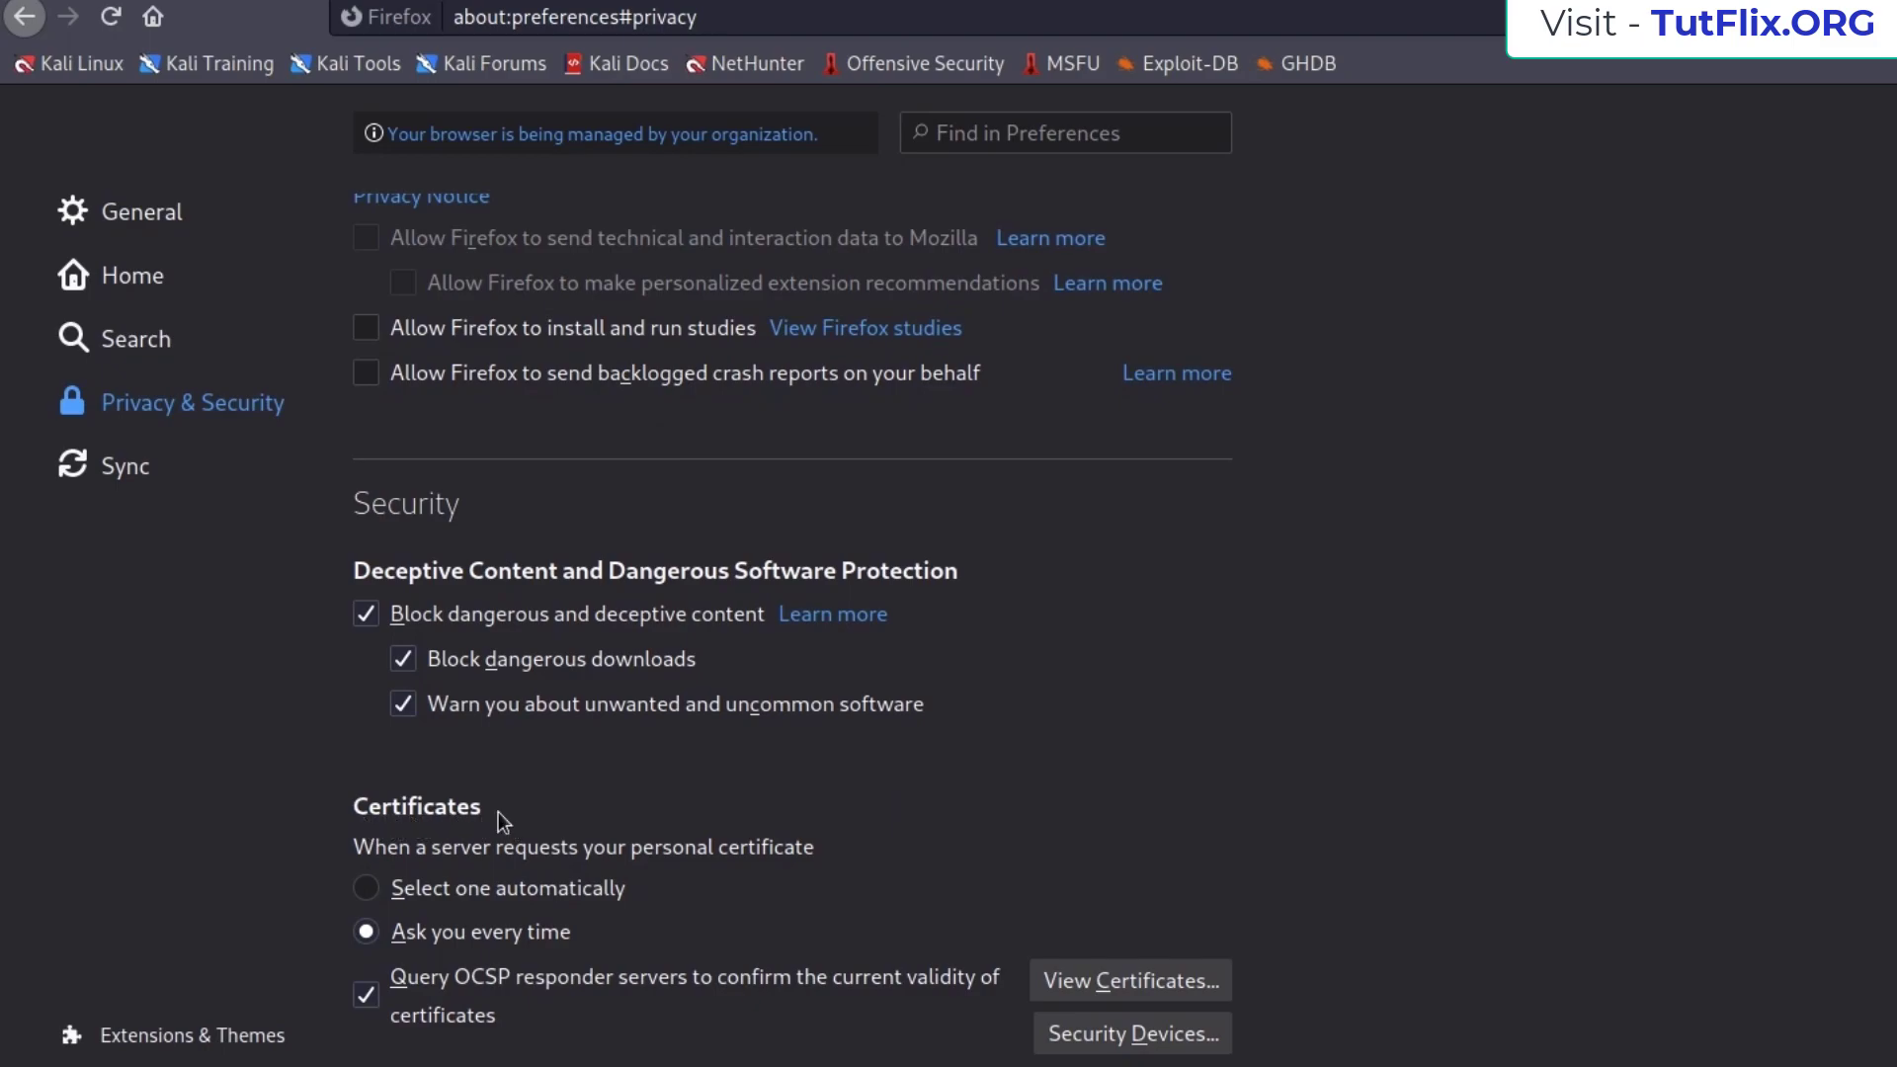
click(1169, 988)
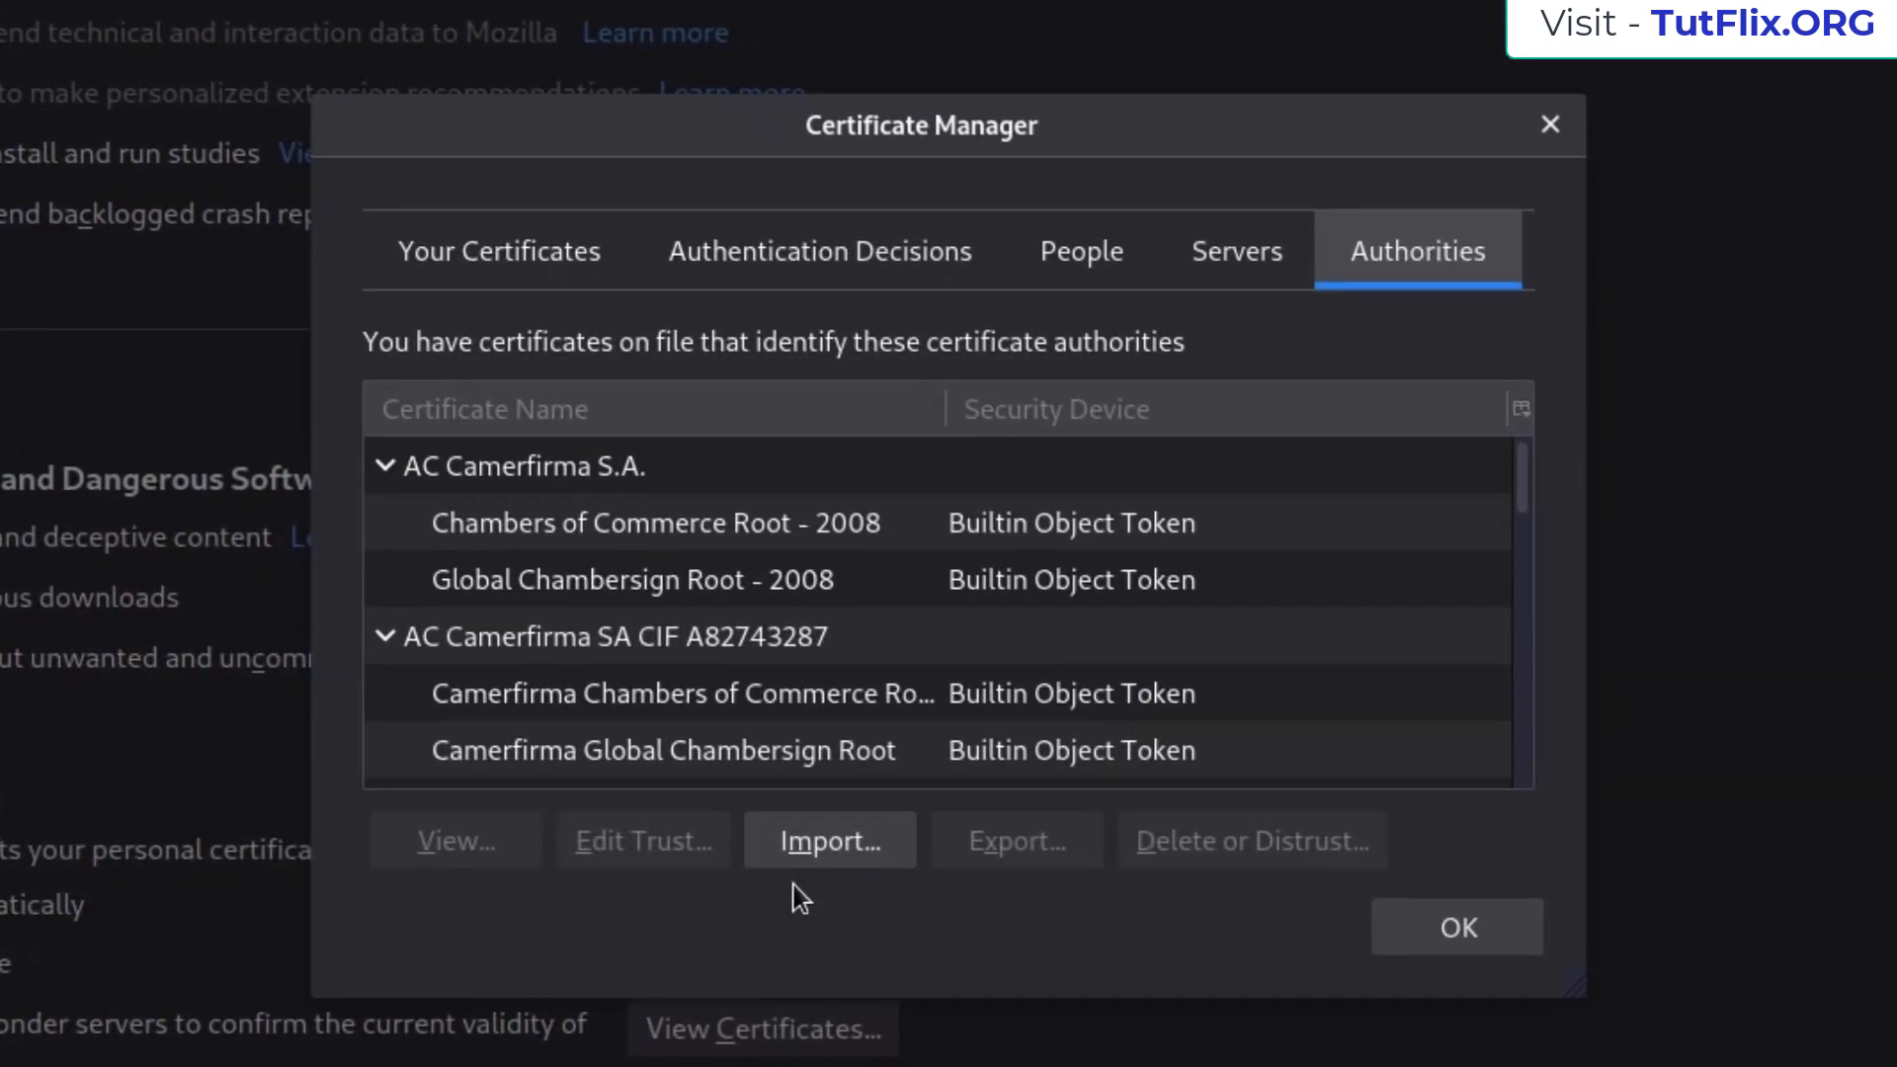
Import cacert.der as a certificate authority, trust PortSwigger CA to identify websites and email users, and close the Certificate Manager.
click(847, 851)
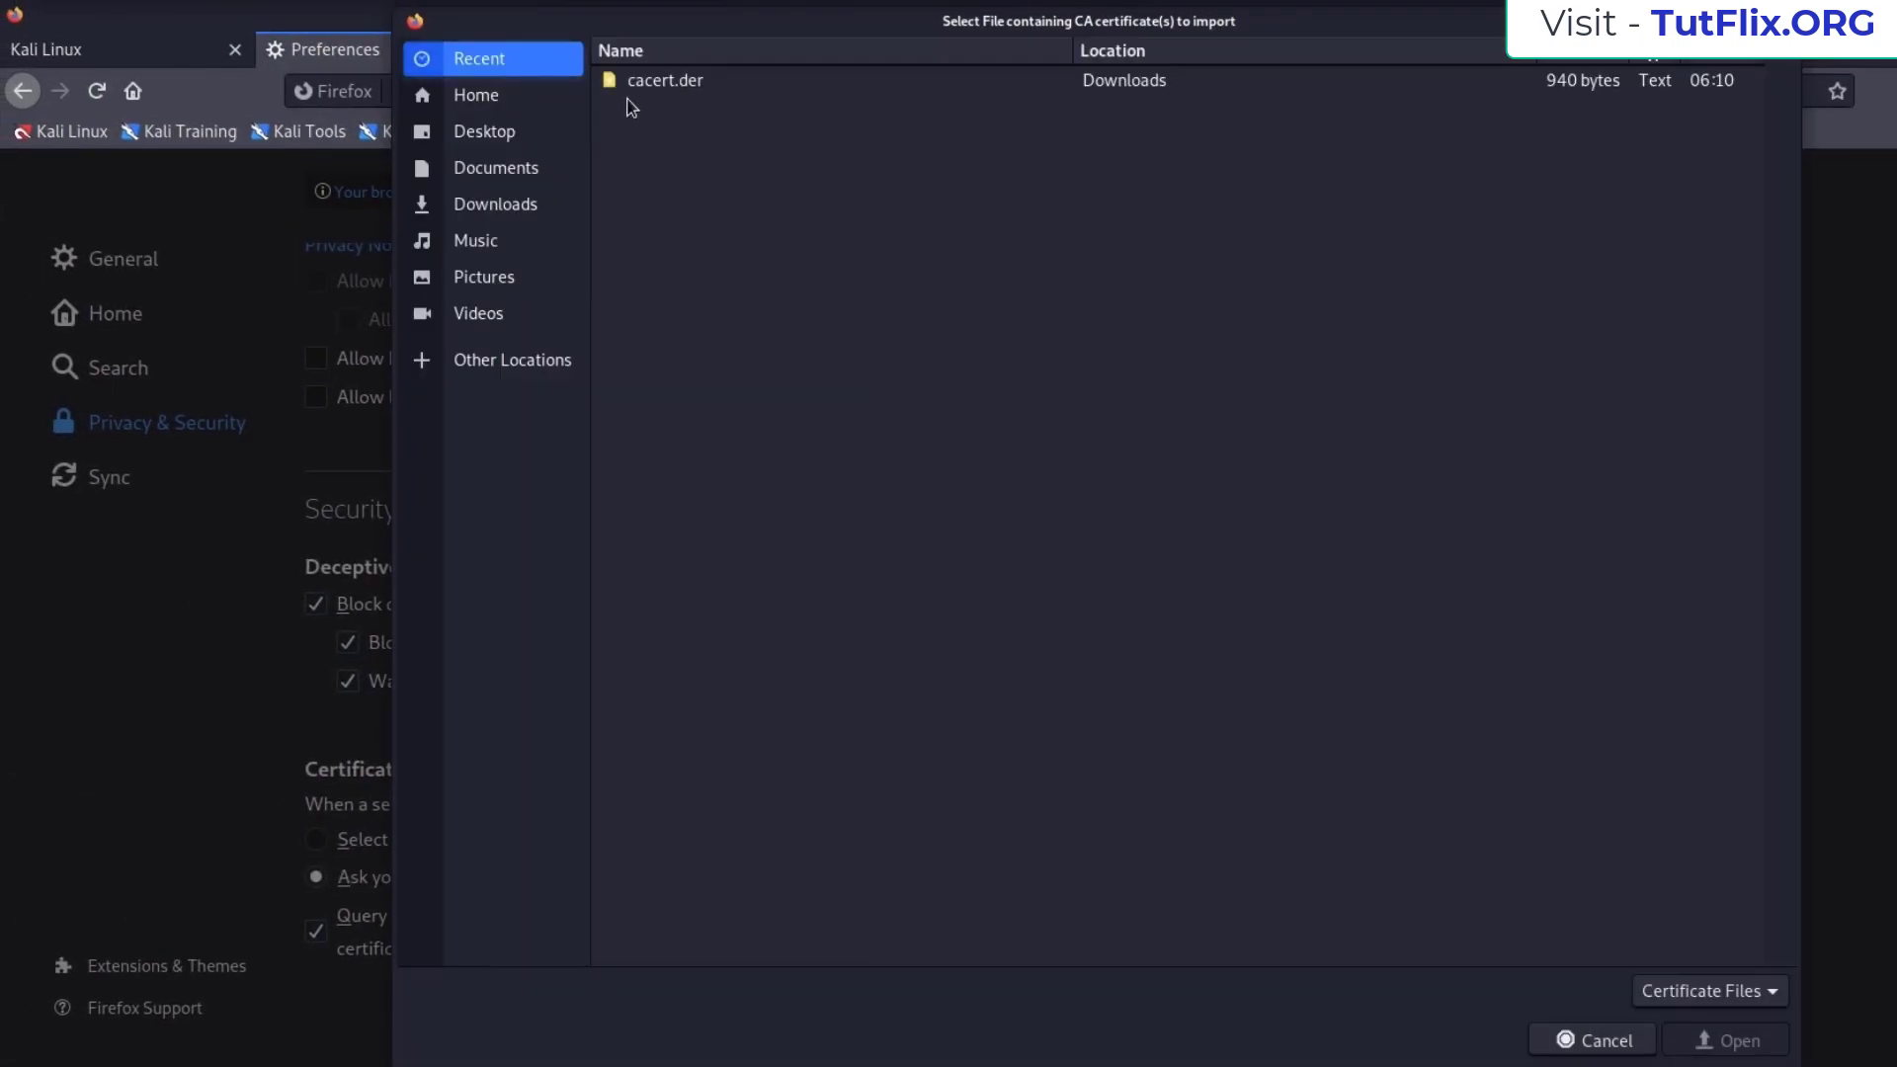
click(662, 89)
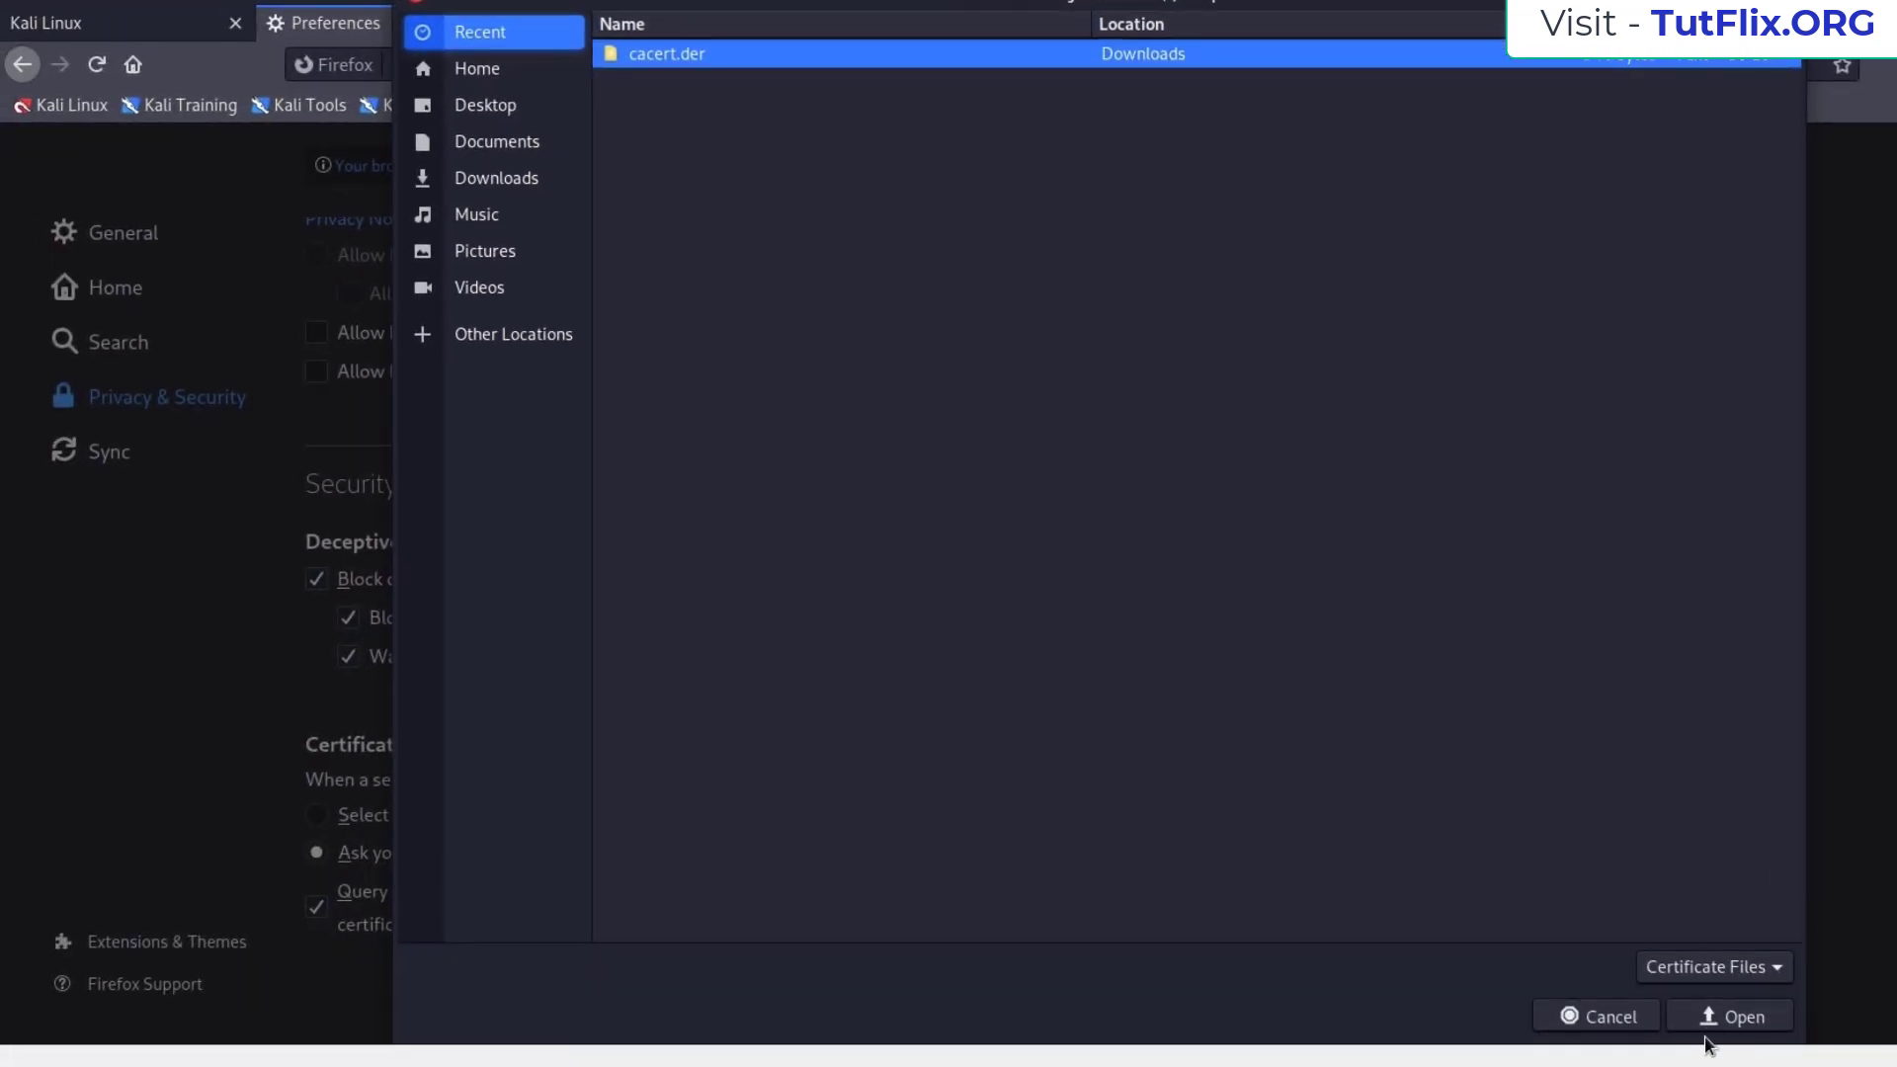
click(1759, 1020)
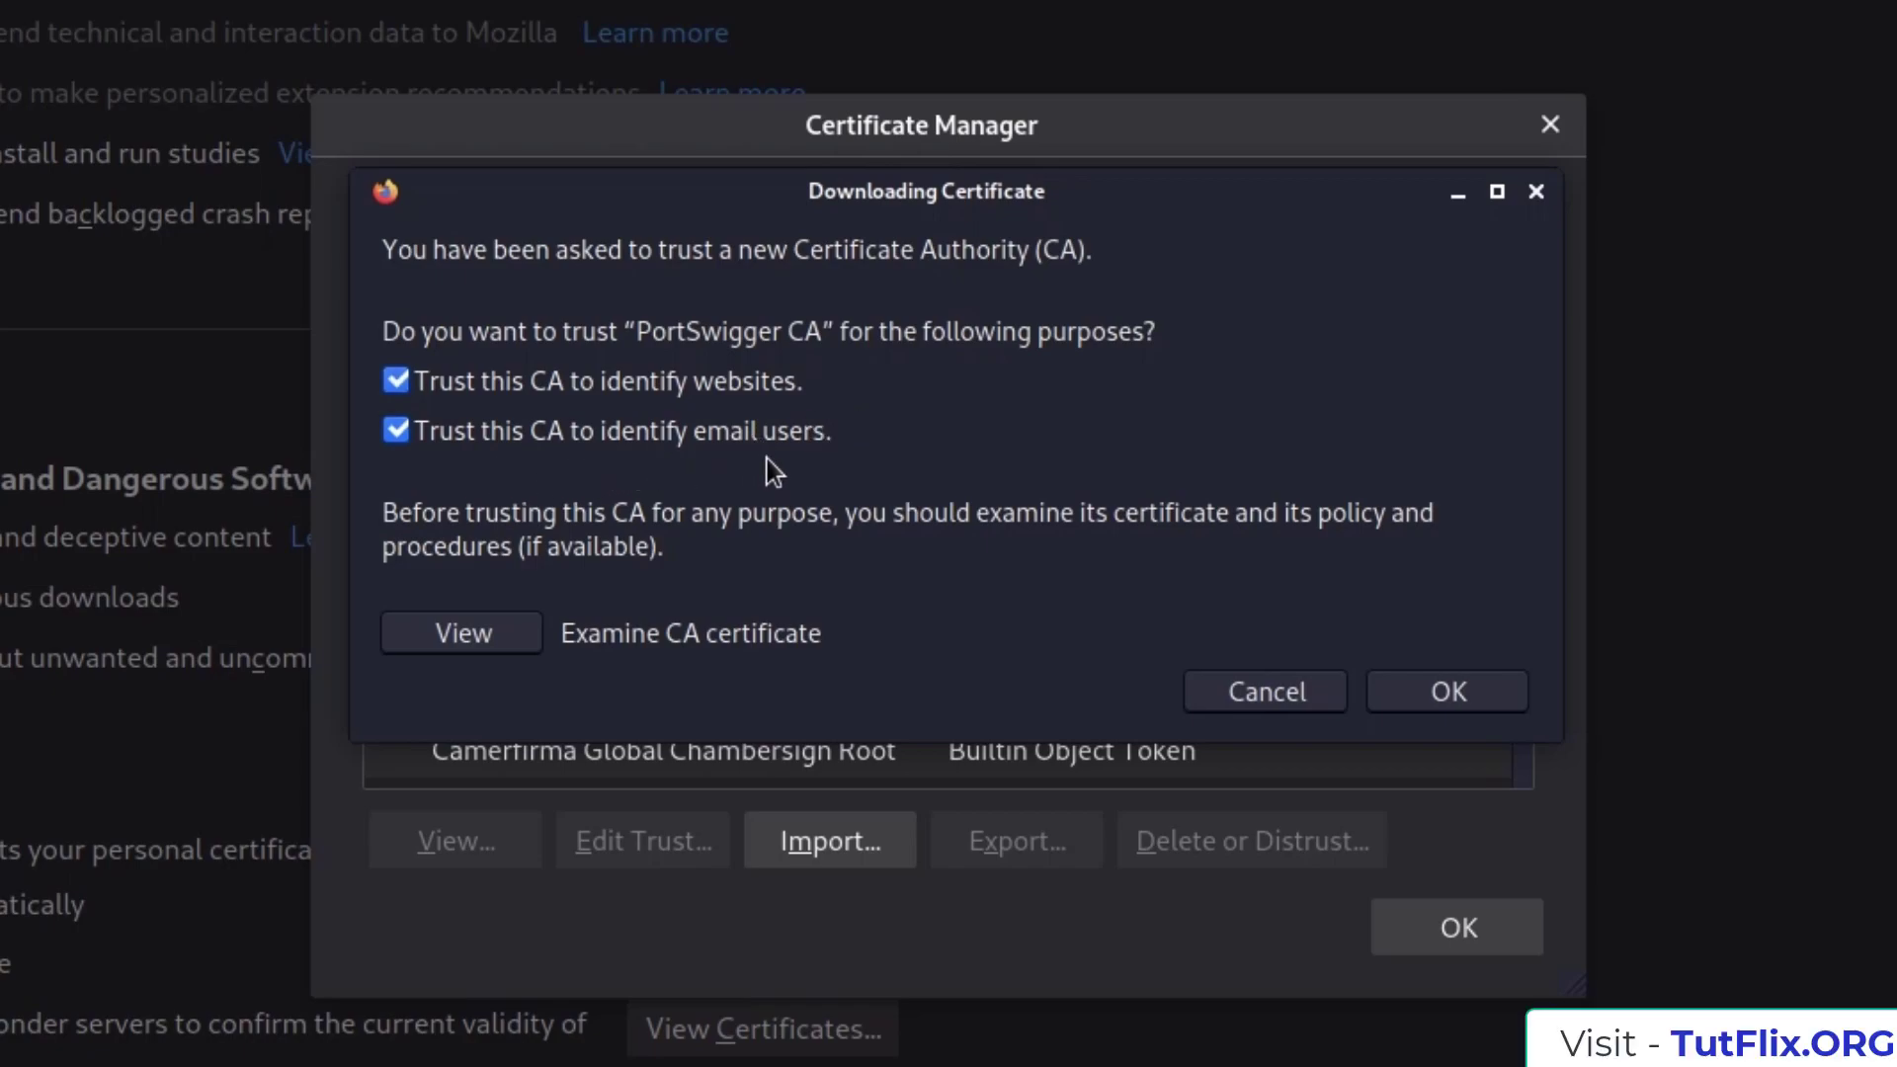
click(1448, 703)
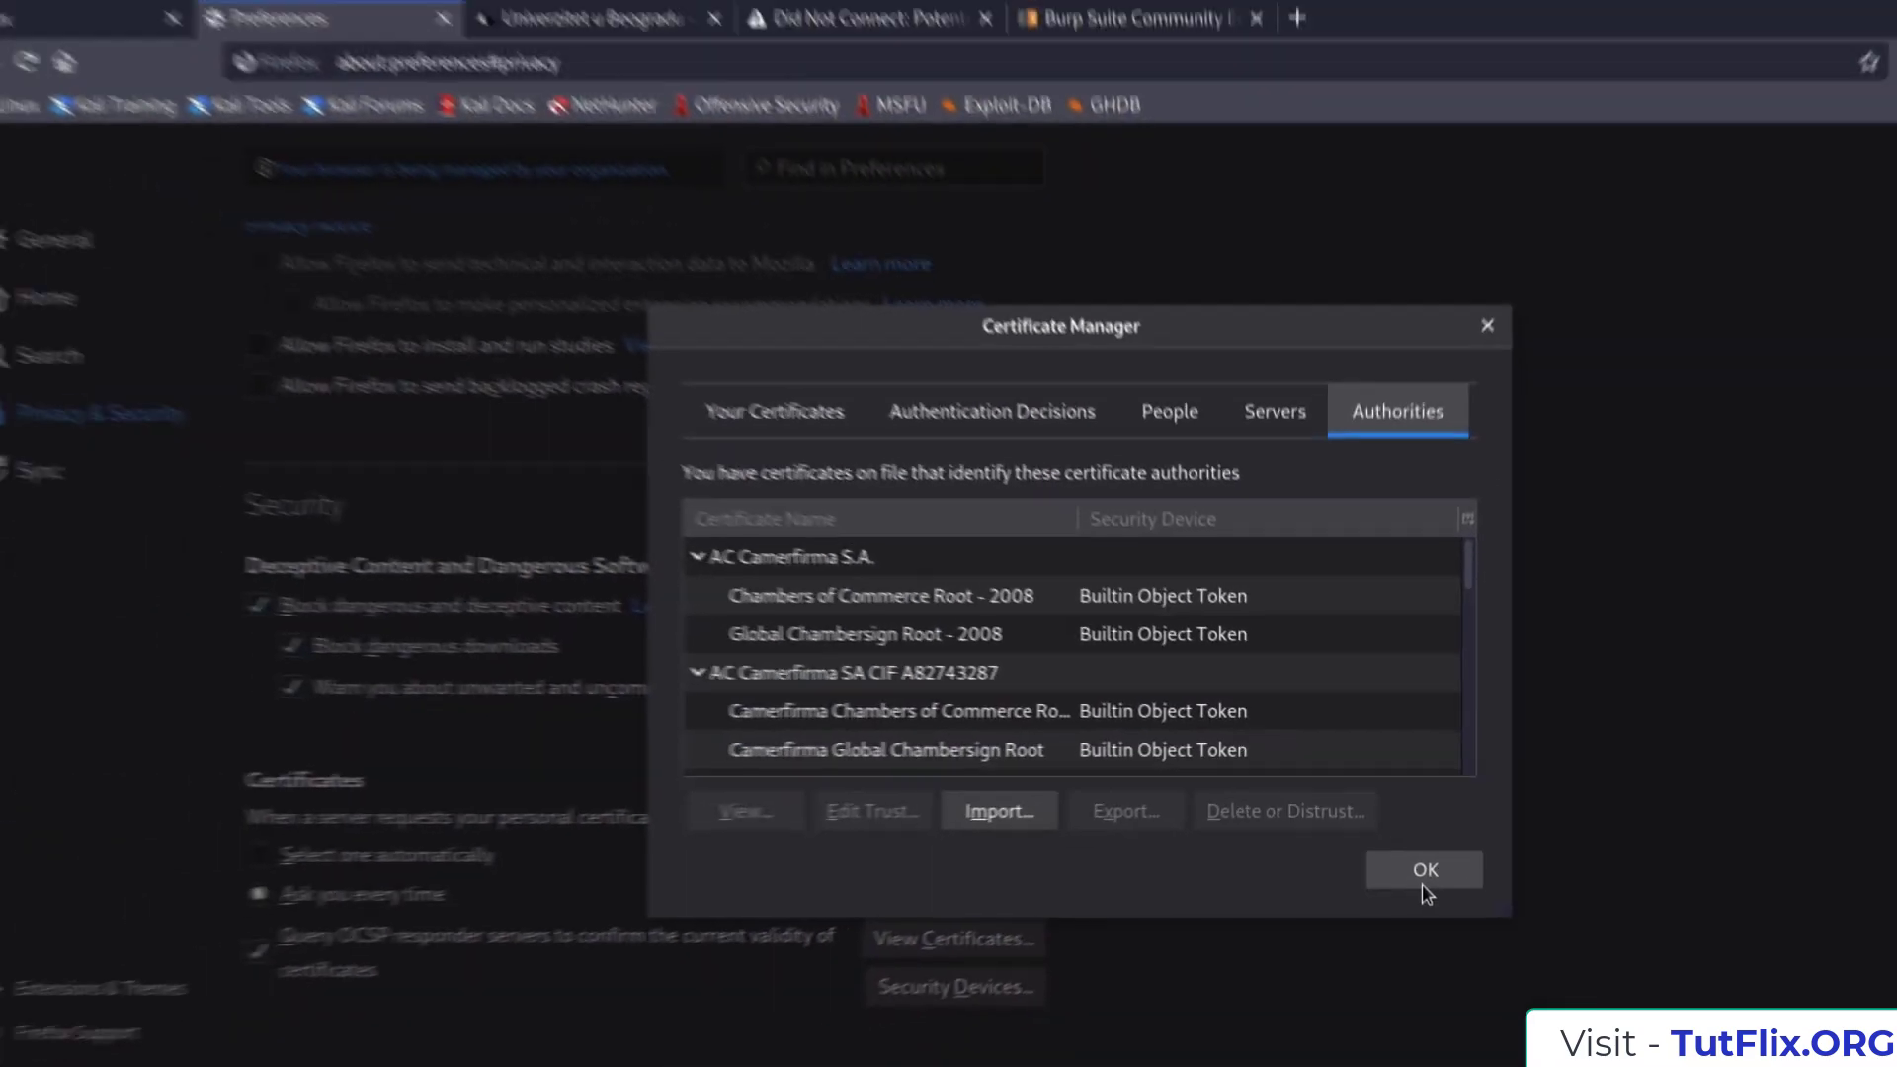
click(1458, 927)
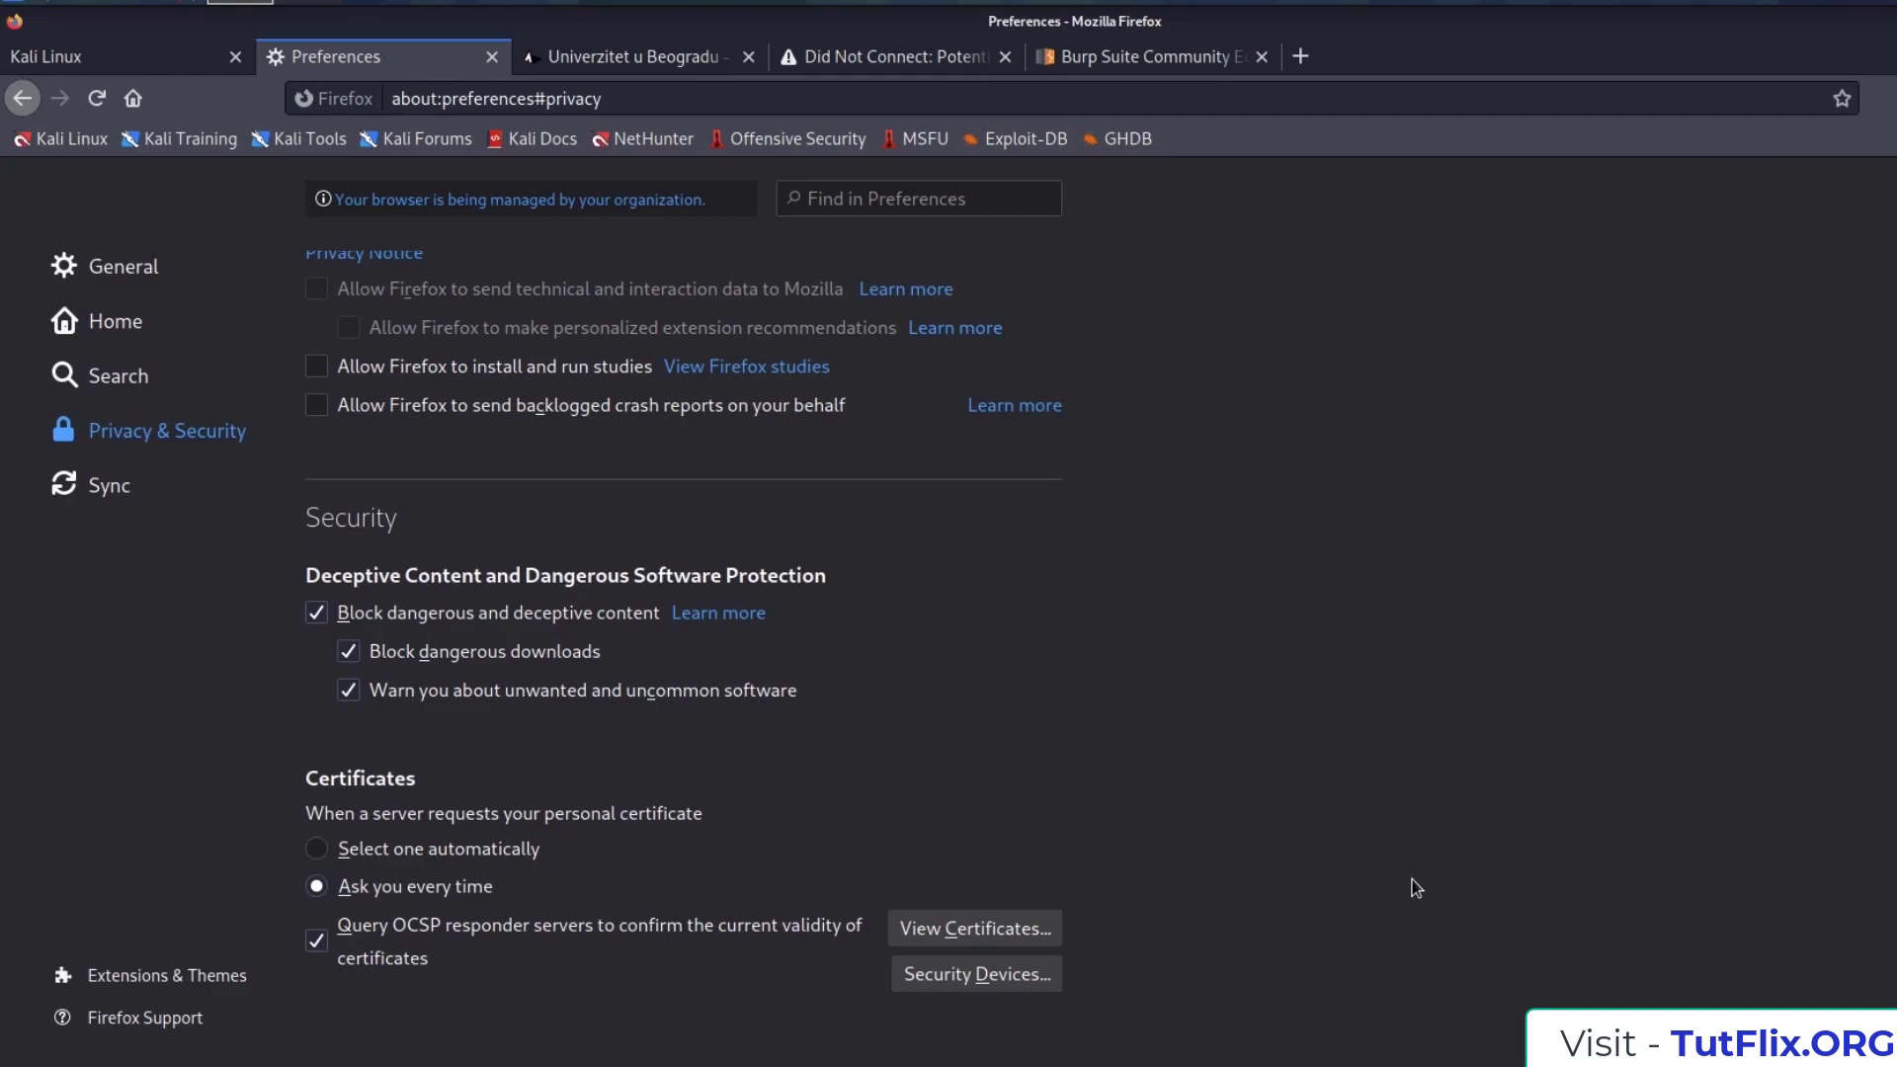
click(889, 56)
click(96, 98)
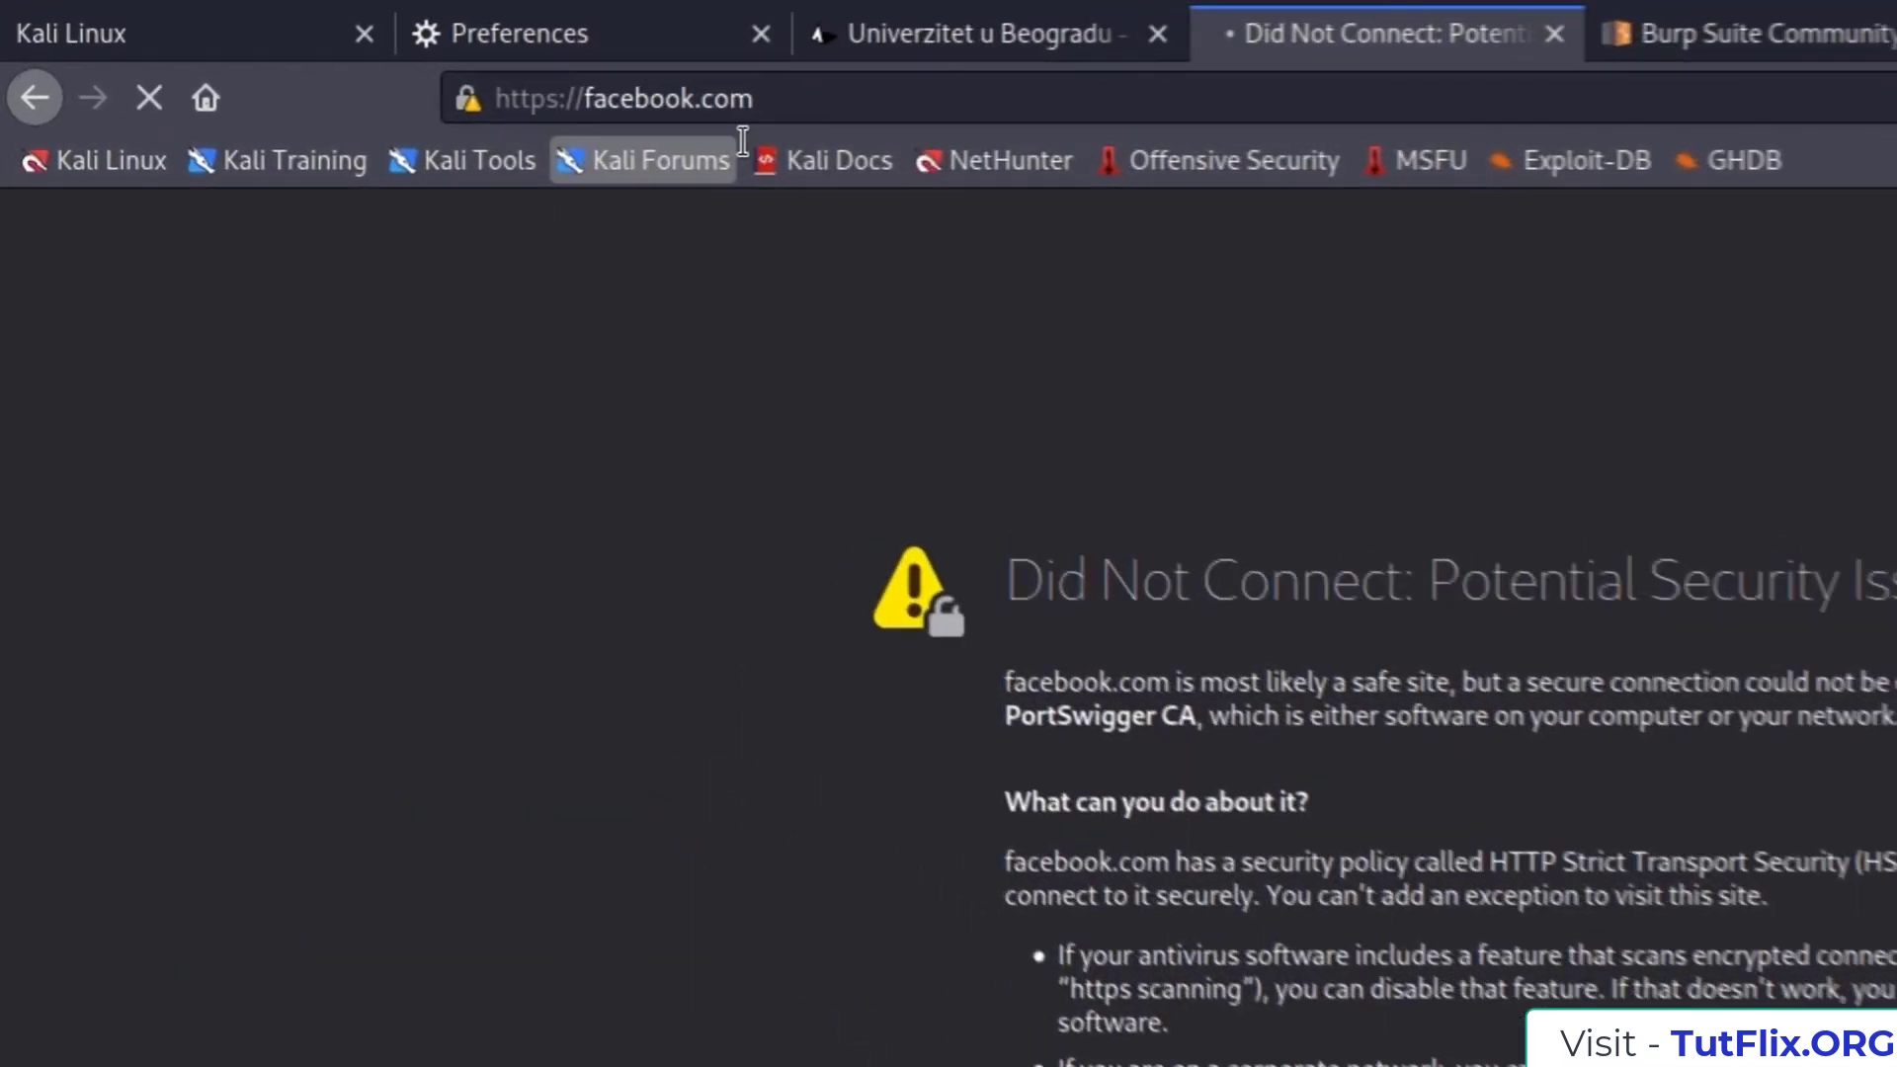
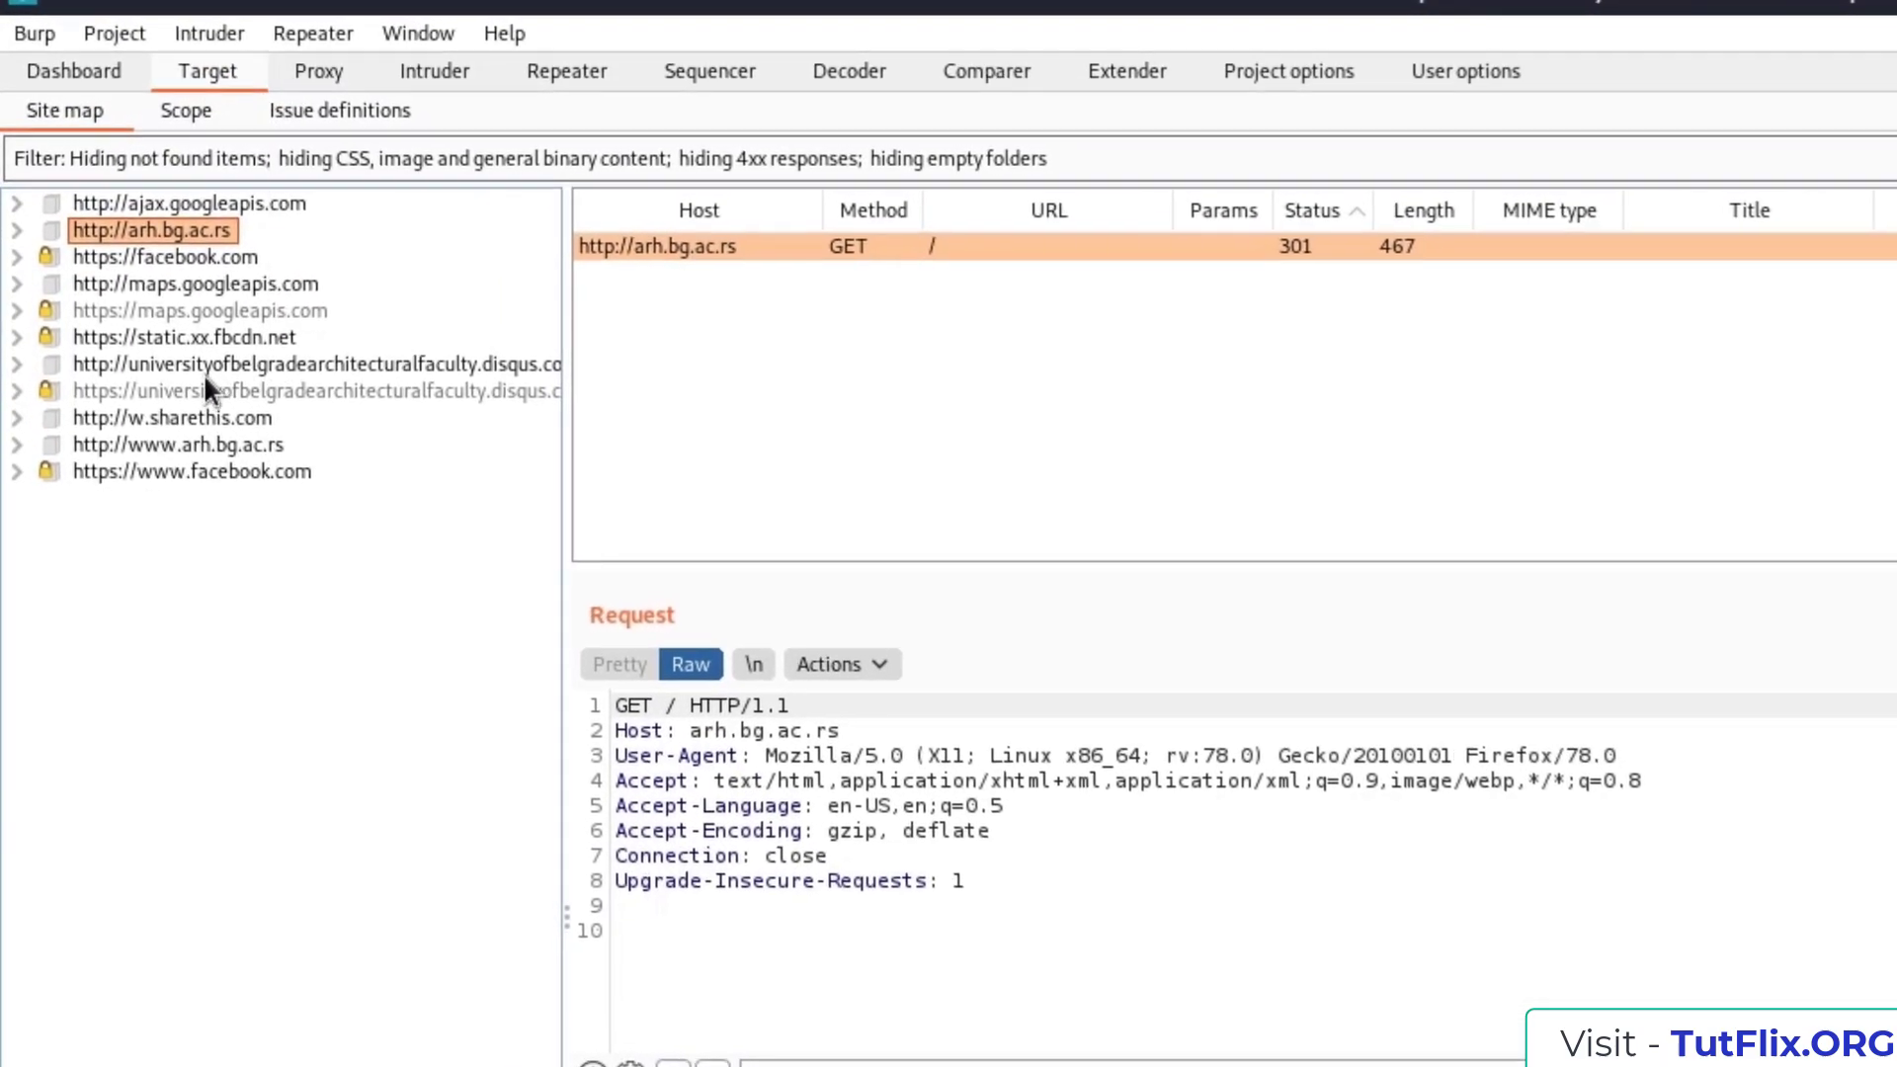
click(143, 285)
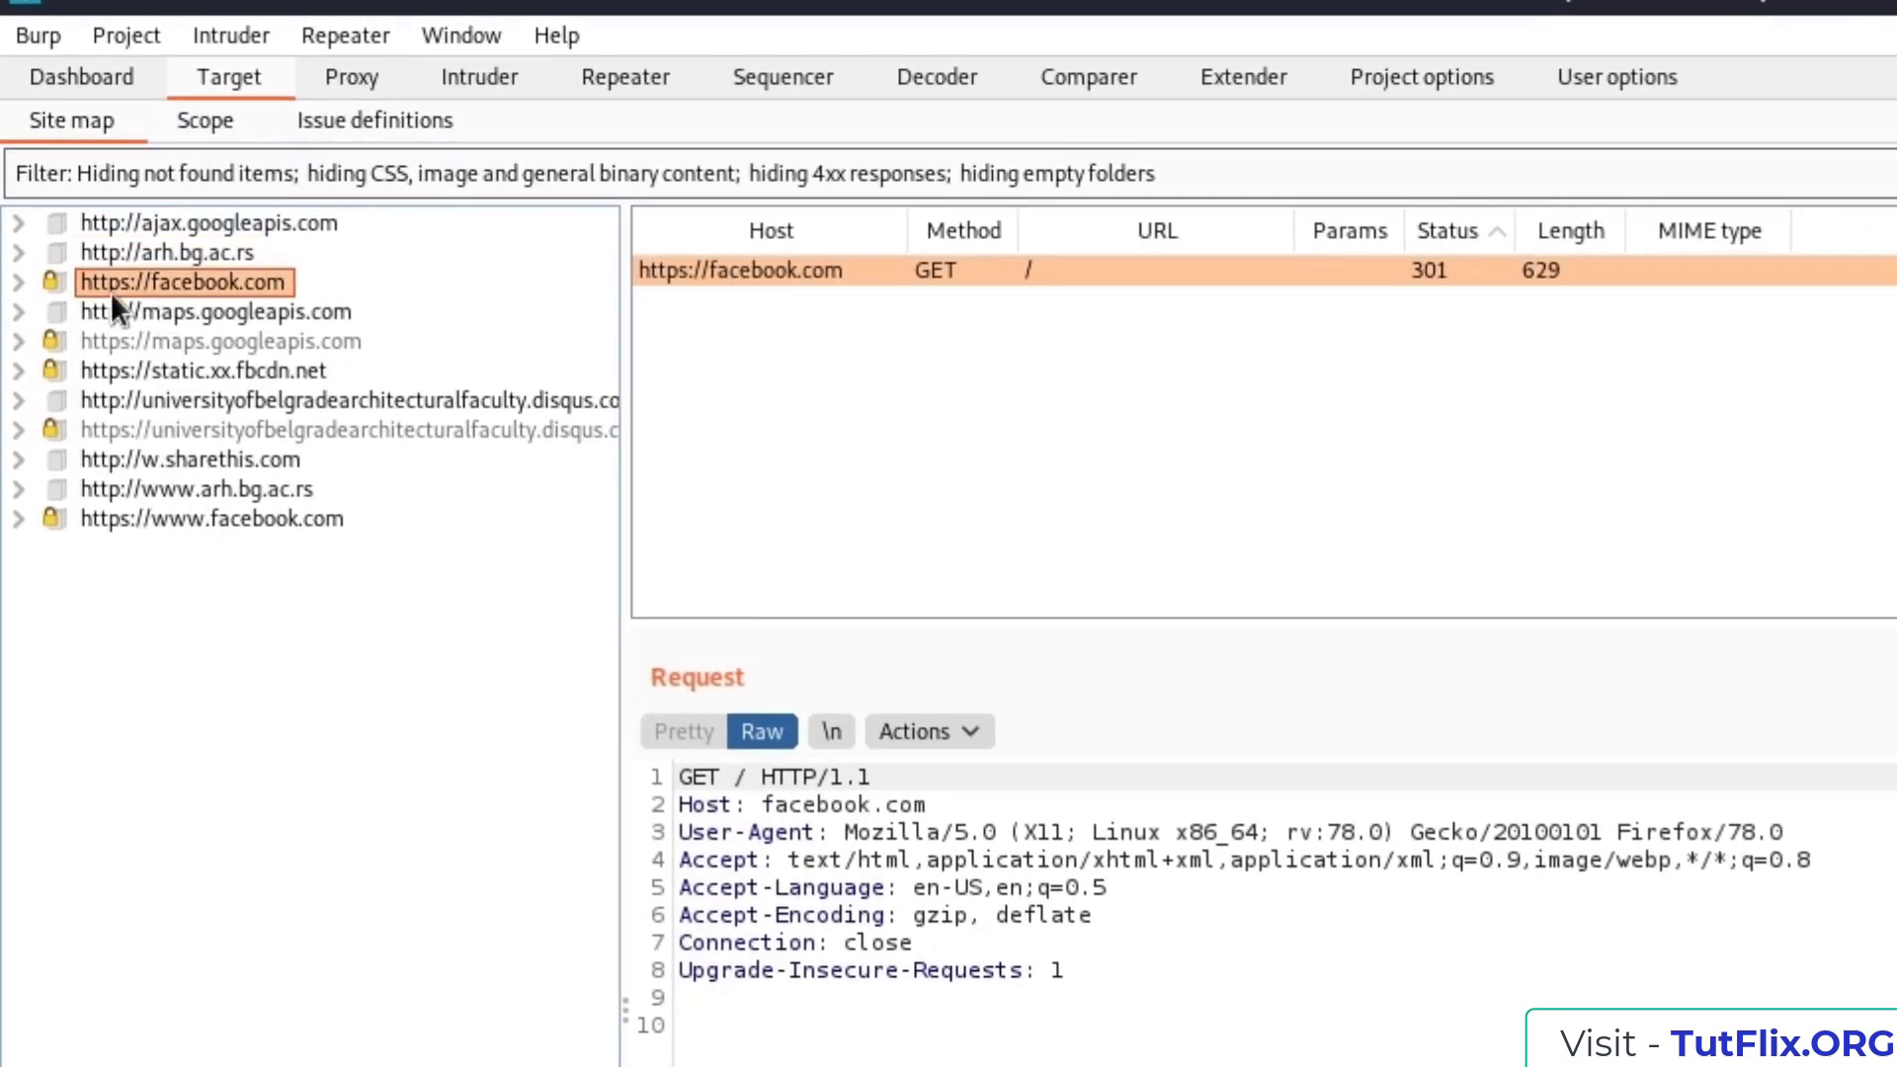